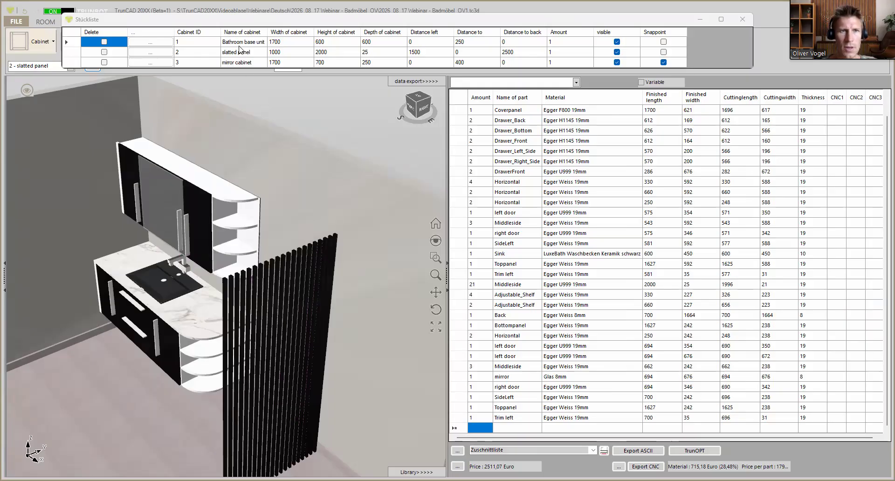
Step: Hide the data export parts list and close the Stückliste window with the cabinet list
left_click(172, 311)
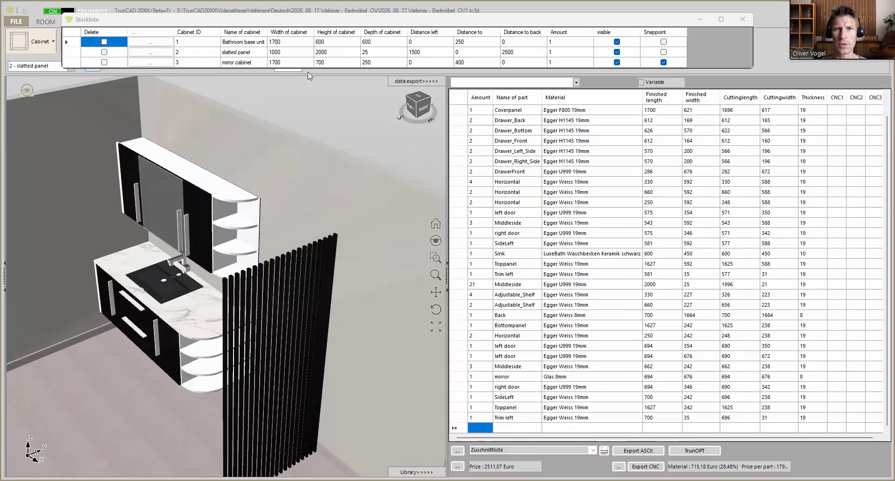
left_click(412, 83)
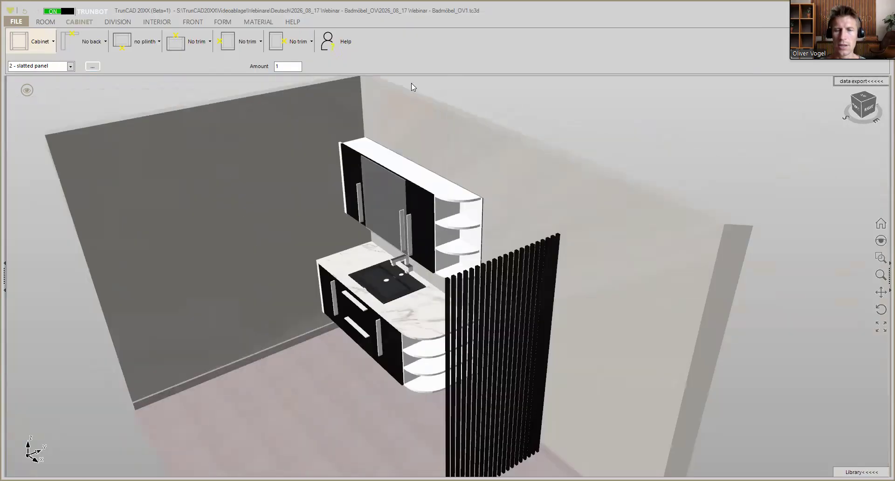
left_click(334, 451)
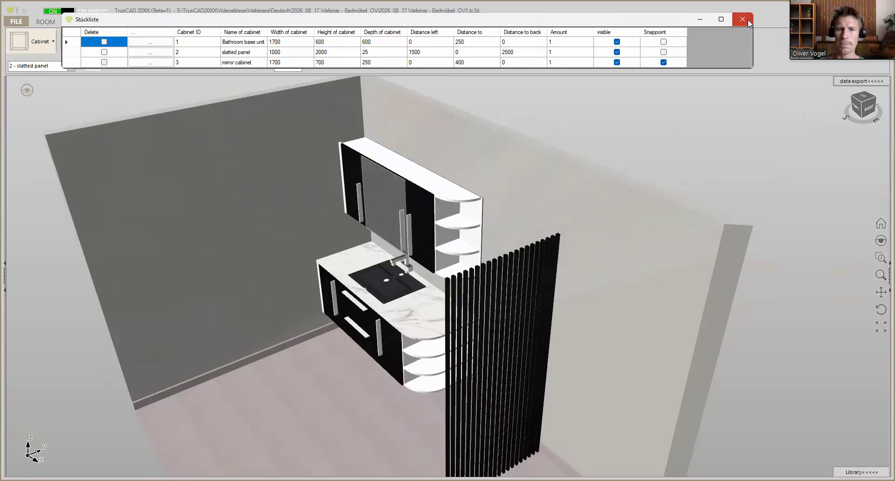
left_click(742, 19)
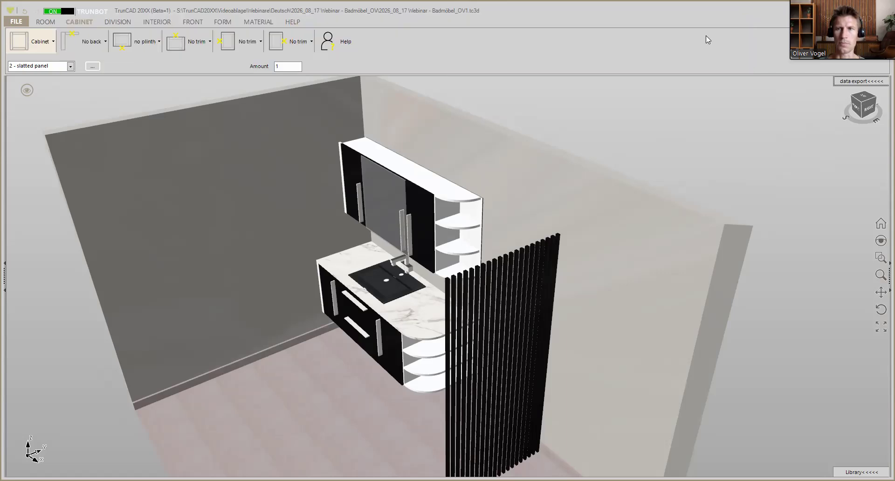
Step: Start a new project in place of the finished bathroom project
scroll(646, 145, "down", 2)
middle_click_drag(646, 145, 675, 131)
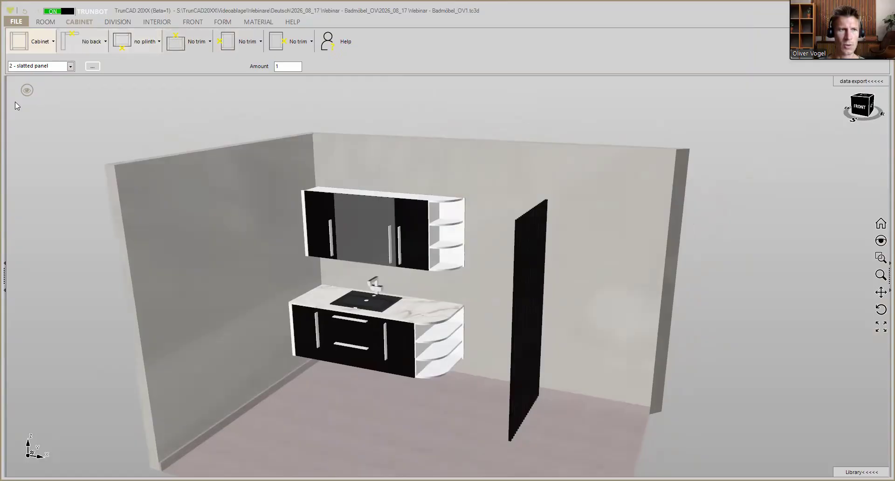
left_click(19, 24)
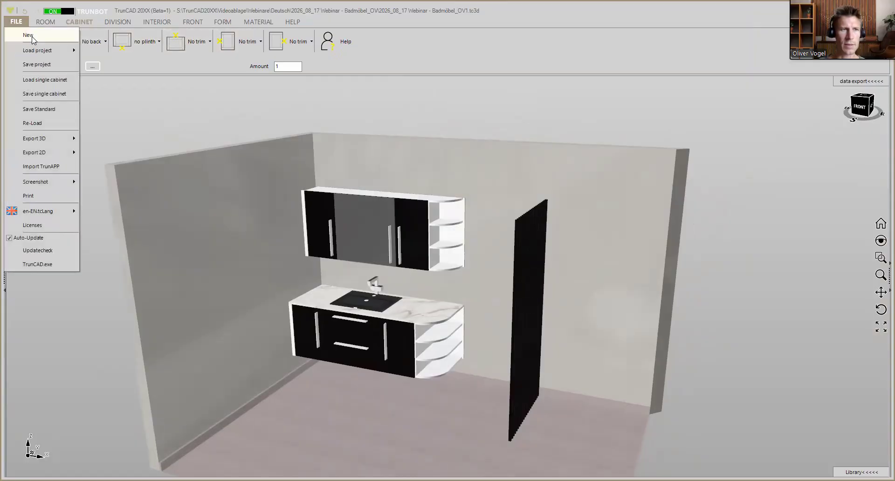
left_click(47, 36)
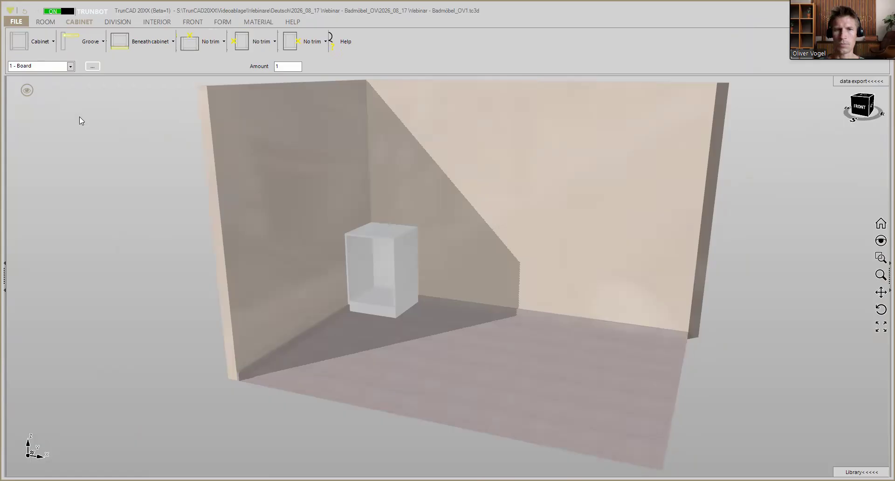
Step: Hide the room's walls and floor, and show the new cabinet's touch areas and dimensions
left_click(29, 91)
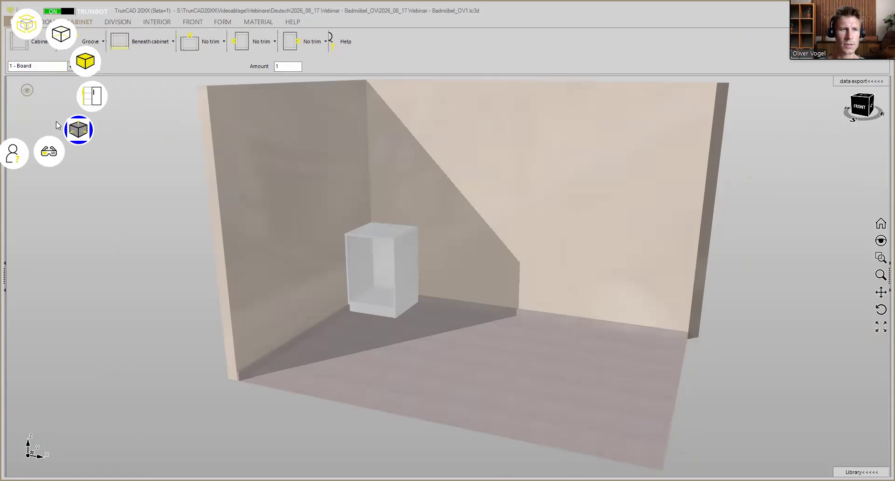
left_click(29, 23)
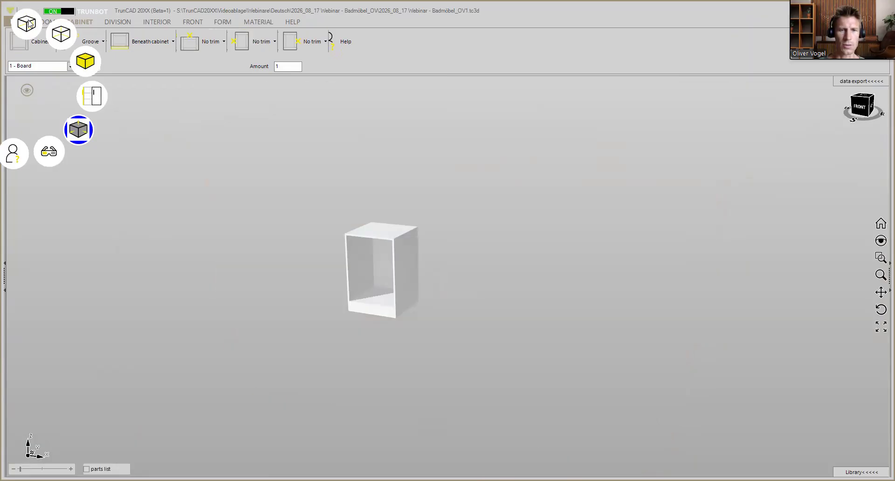
left_click(79, 127)
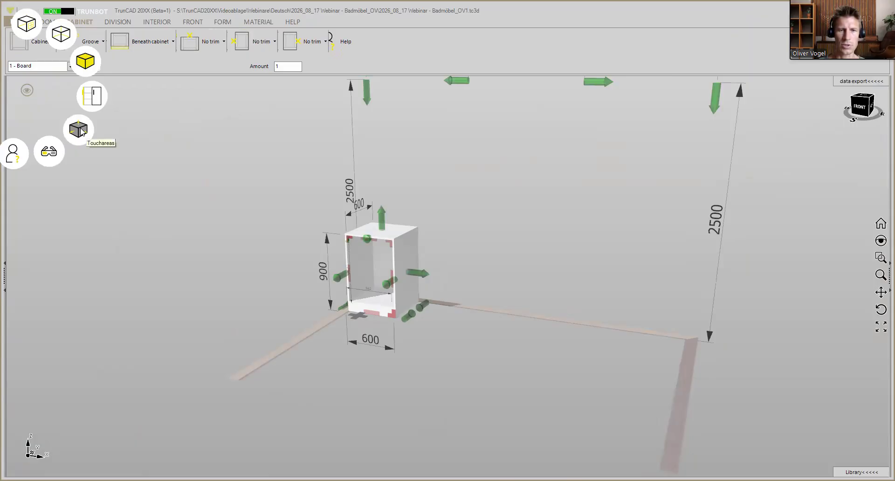
left_click(81, 132)
Step: Set the width of the cabinet to 1700 mm using its width dimension
mouse_move(237, 168)
middle_mouse_down()
mouse_move(286, 176)
mouse_move(245, 174)
middle_mouse_up()
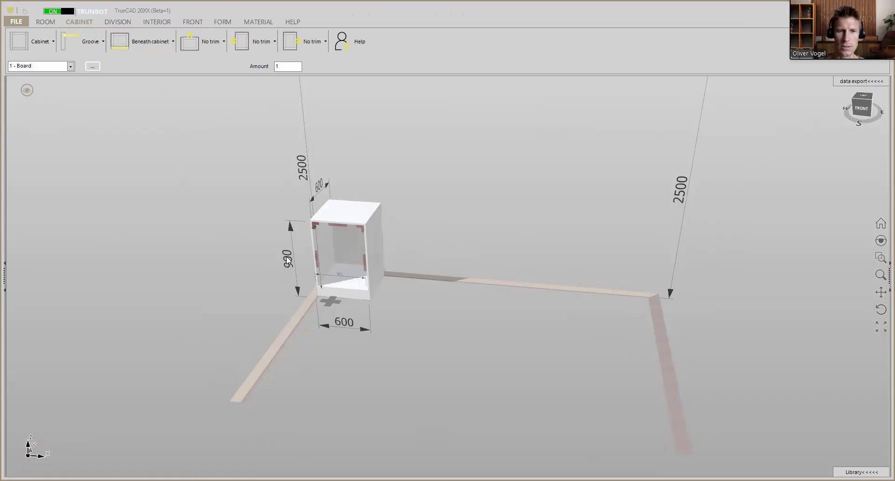
scroll(286, 279, "up", 3)
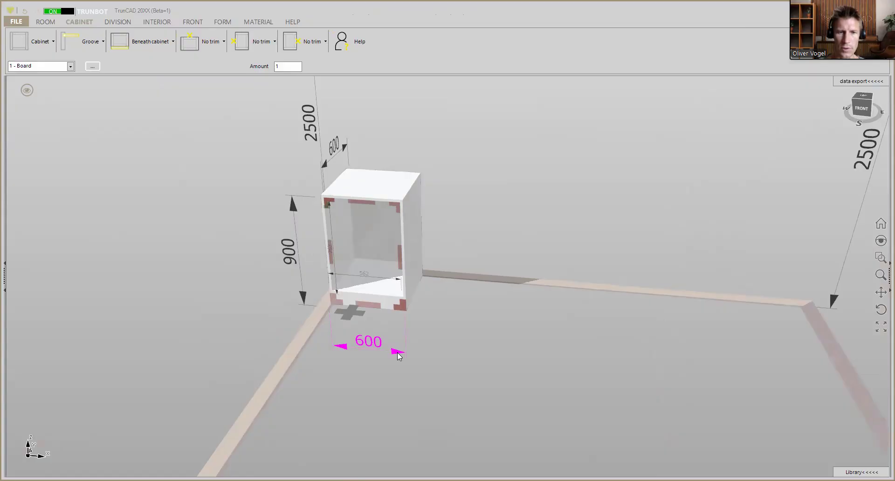
scroll(396, 354, "up", 3)
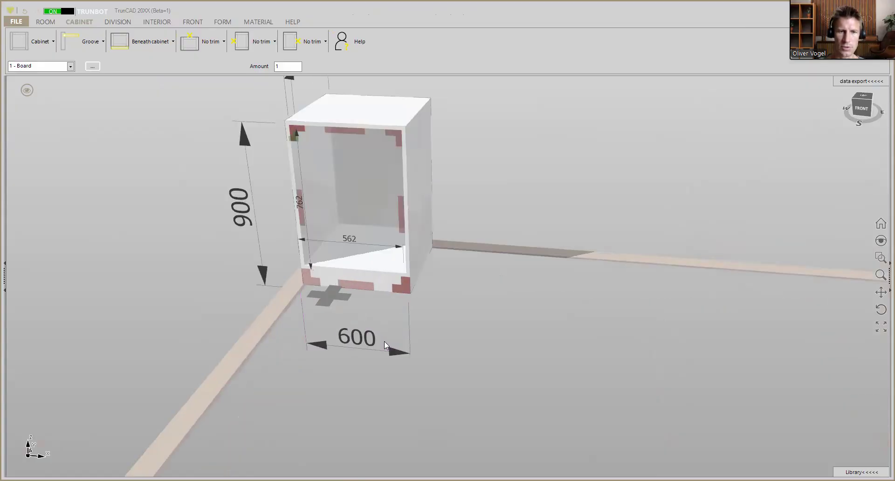
scroll(392, 352, "up", 2)
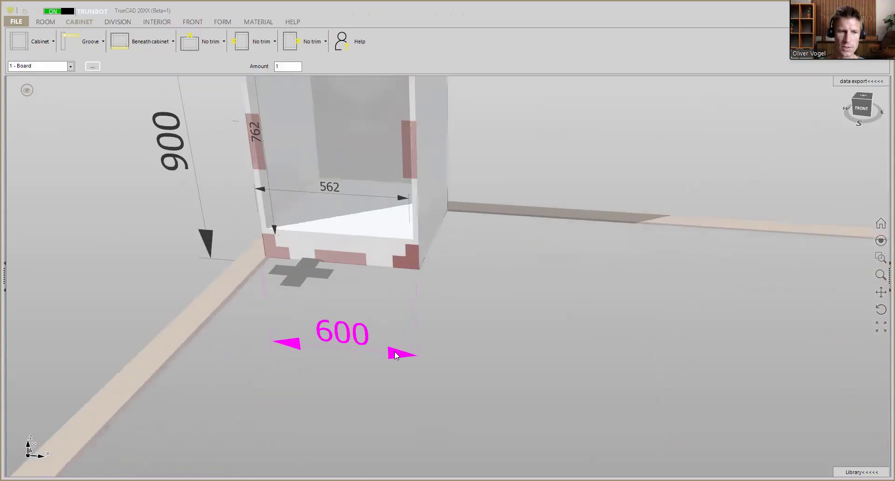
left_click(395, 352)
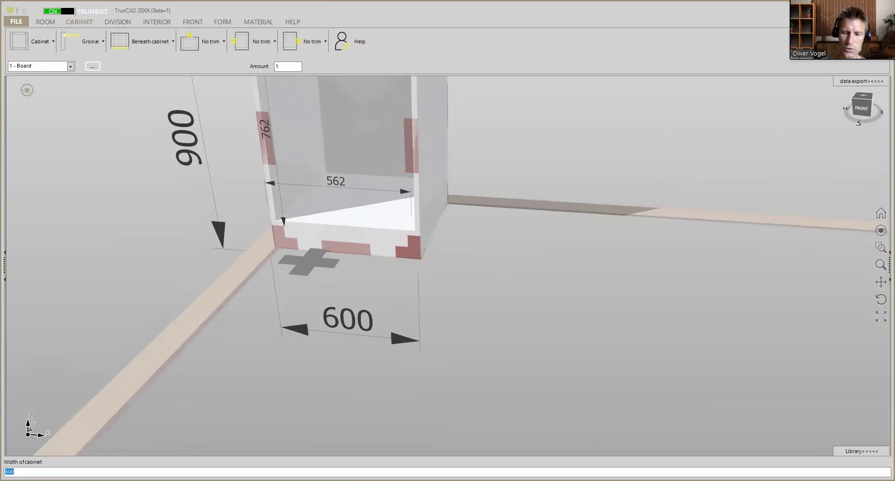
type("1700")
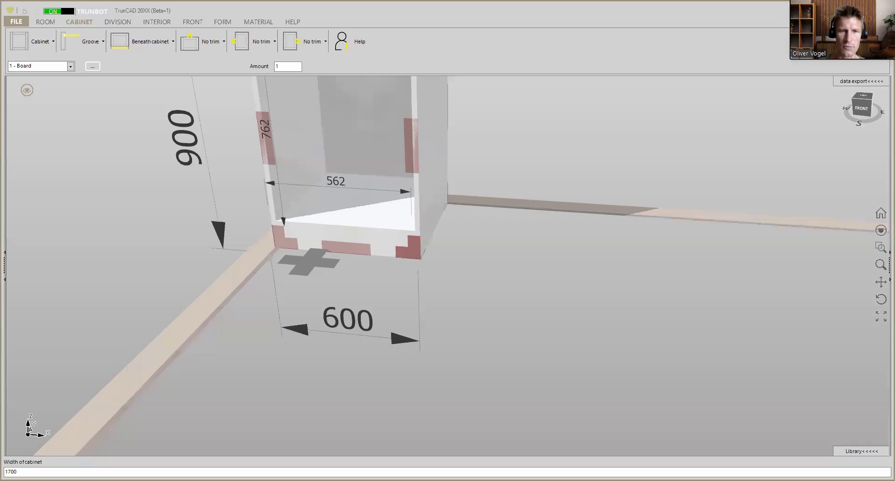
key("Return")
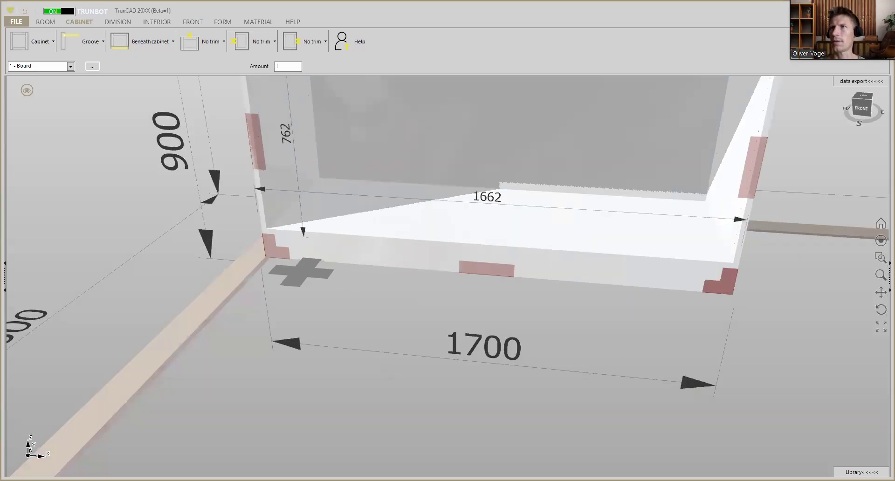
Step: Set the height of the cabinet to 600 mm using its height dimension
scroll(274, 165, "down", 5)
middle_click_drag(279, 159, 219, 185, "ctrl")
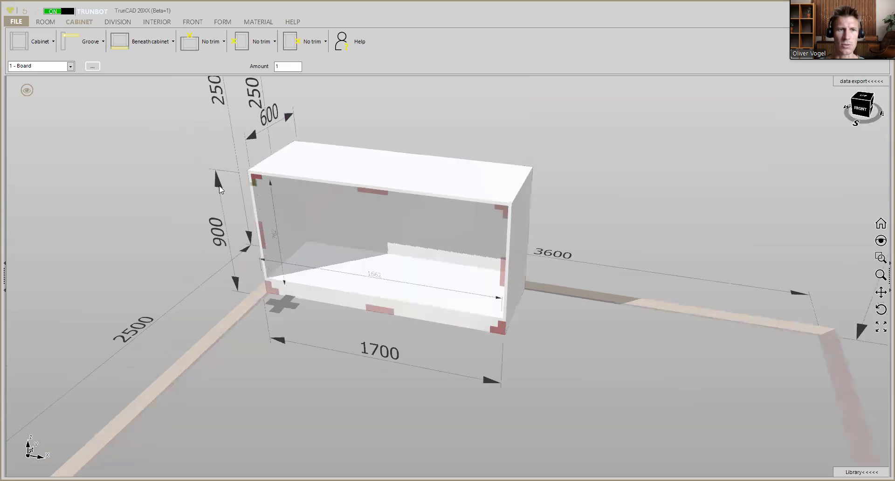
scroll(216, 187, "up", 2)
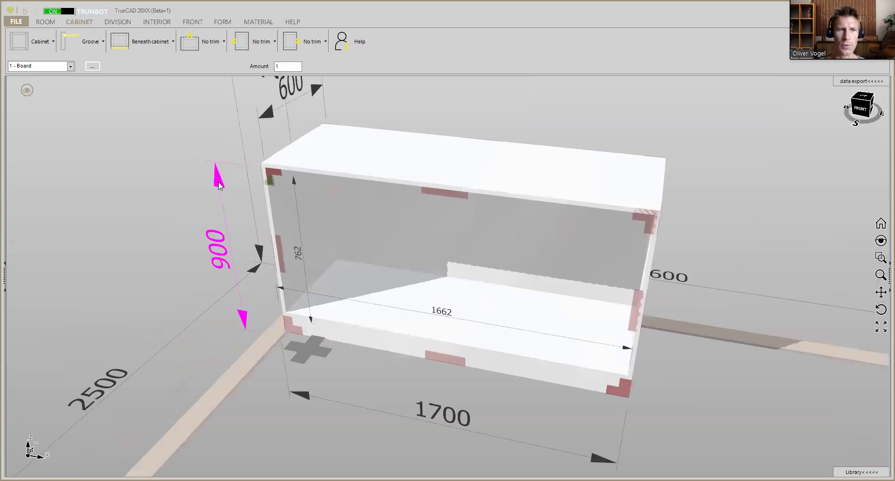
left_click(219, 181)
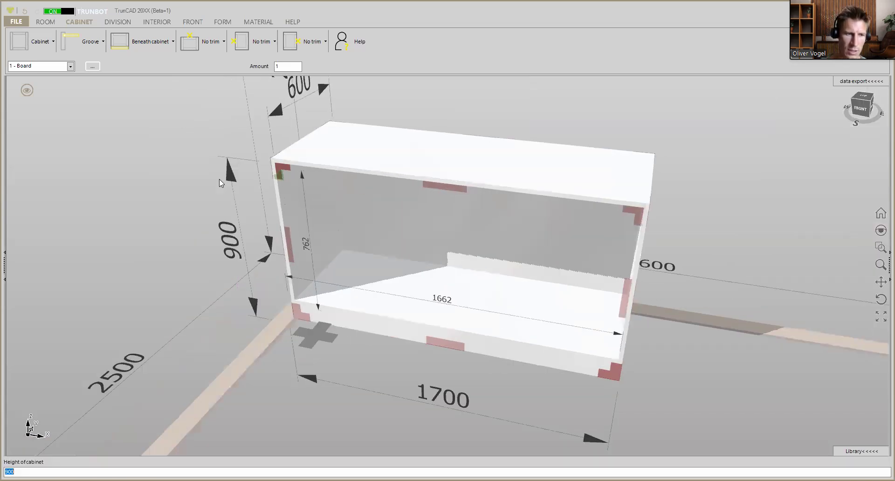
type("600")
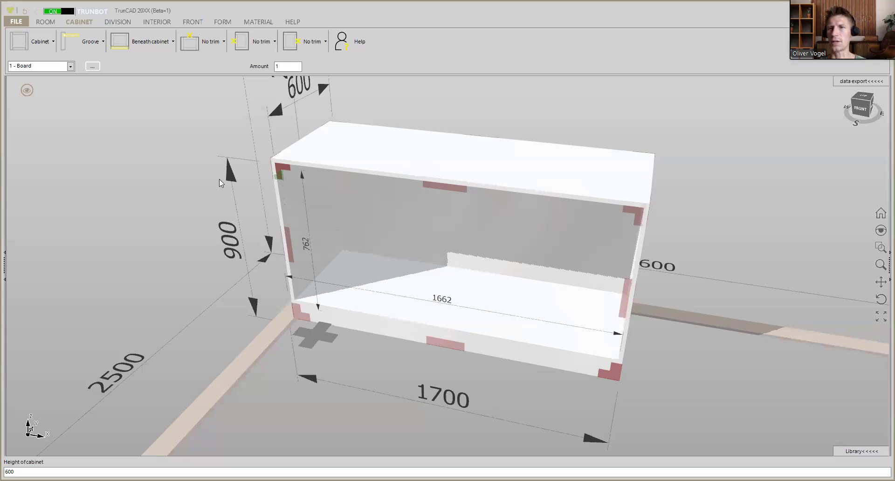
key("Return")
Step: Remove the plinth beneath the cabinet by choosing the no plinth option
middle_click_drag(421, 294, 408, 252)
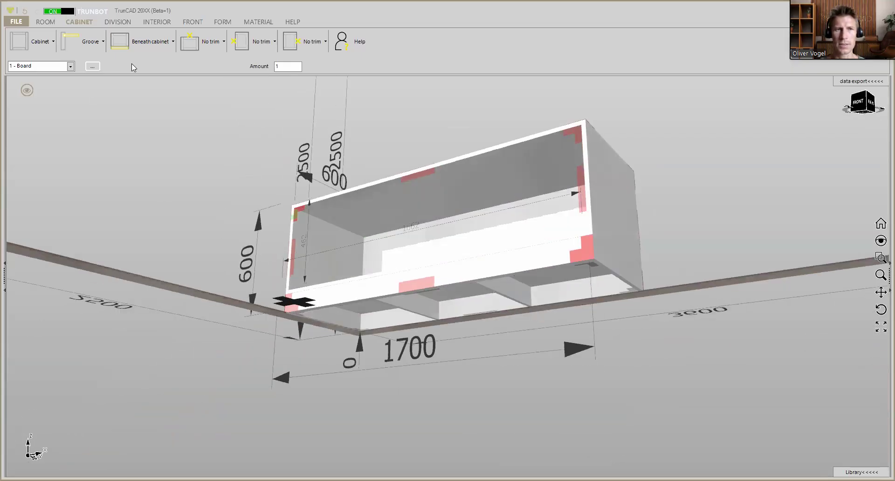
left_click(163, 47)
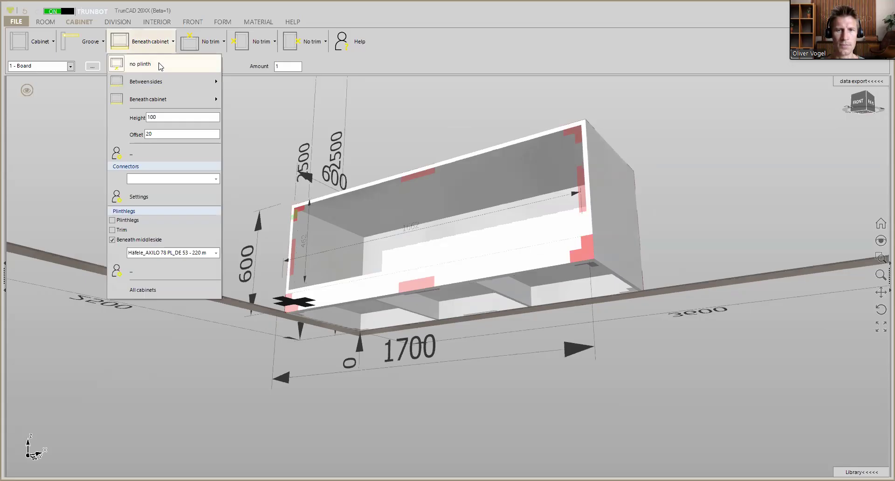
left_click(160, 67)
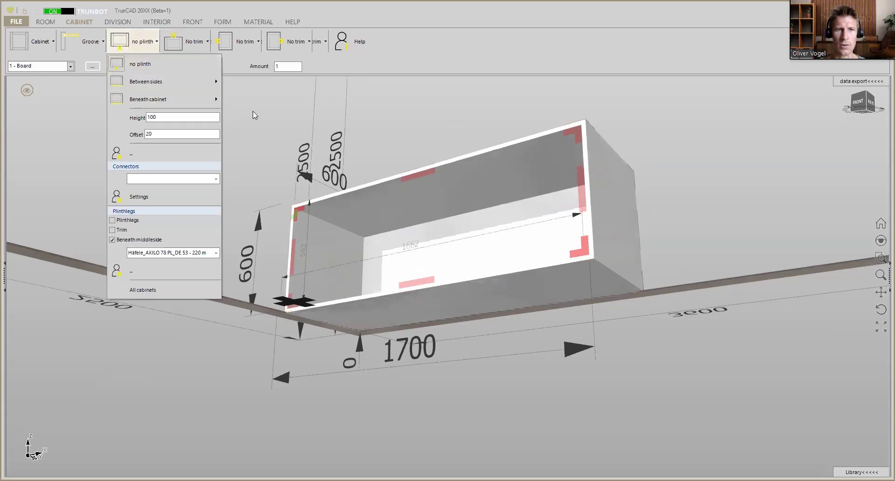
Step: Switch the surface display style of the 3D model to inspect the cabinet's back
middle_click_drag(253, 111, 105, 147)
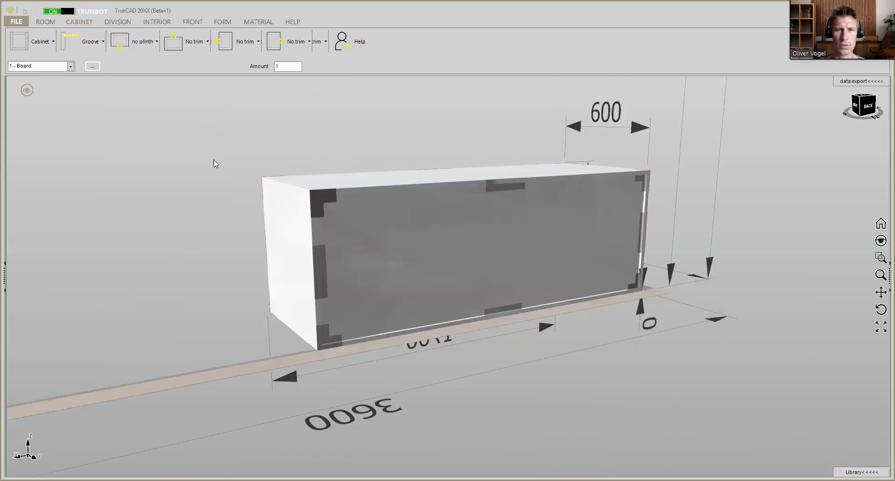
scroll(316, 202, "up", 2)
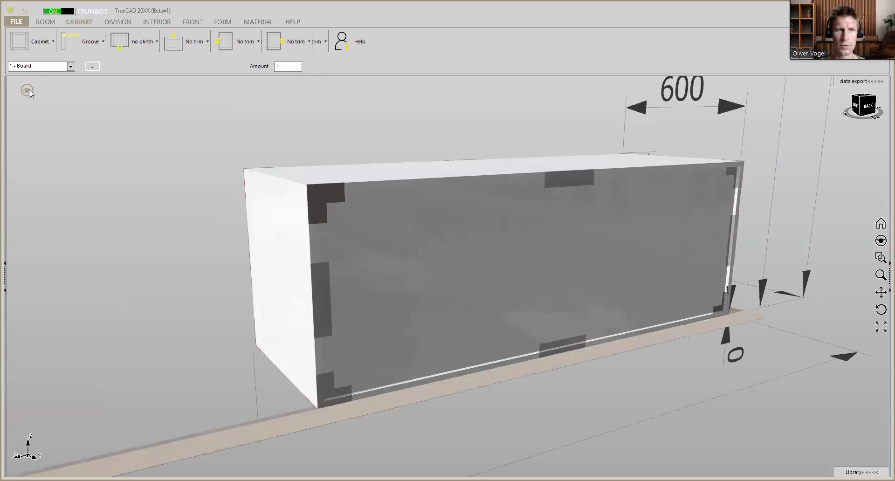
left_click(28, 91)
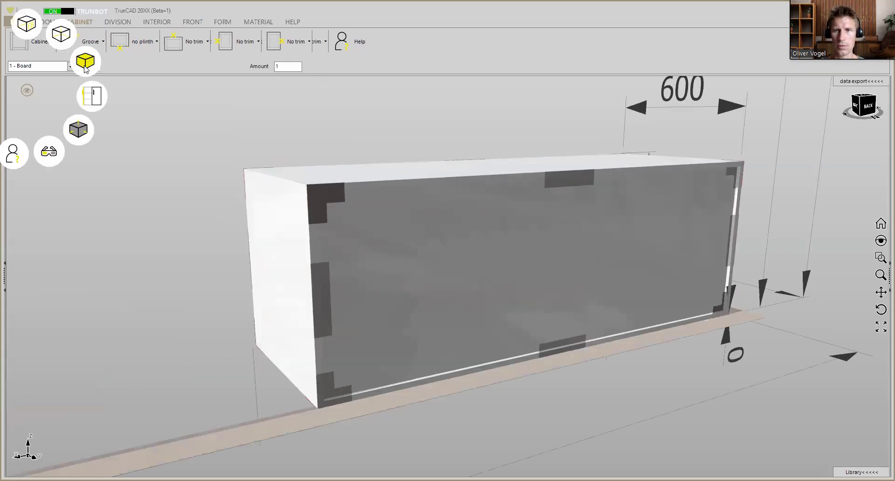
left_click(86, 68)
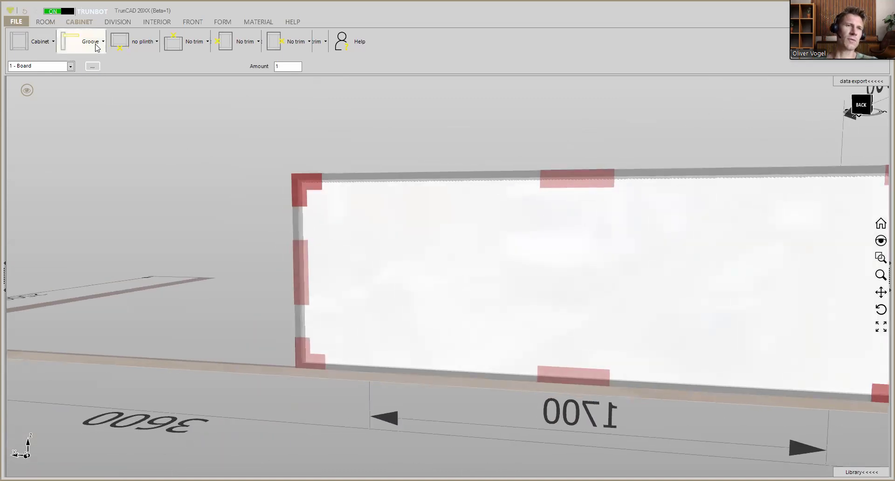
Step: Change the cabinet's back panel construction from Groove to Flat
left_click(97, 47)
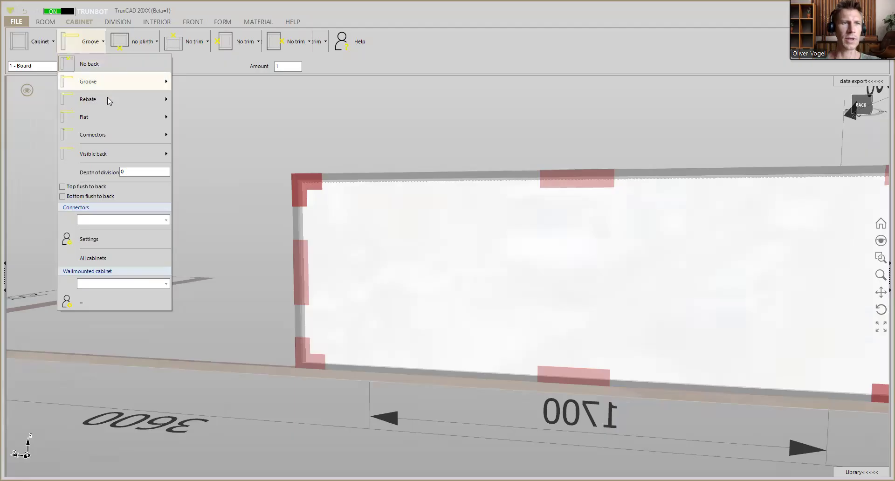
left_click(108, 116)
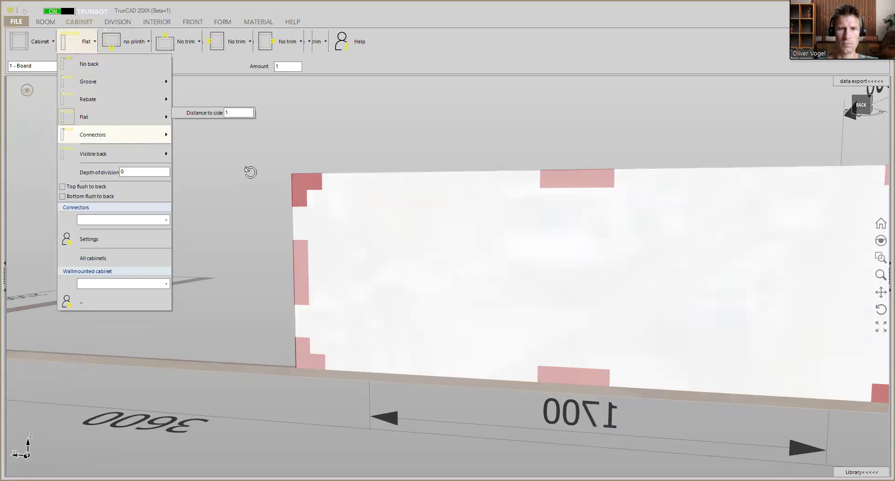
Step: Raise the cabinet off the floor by setting its distance to bottom to 250 mm
middle_click_drag(250, 172, 396, 177)
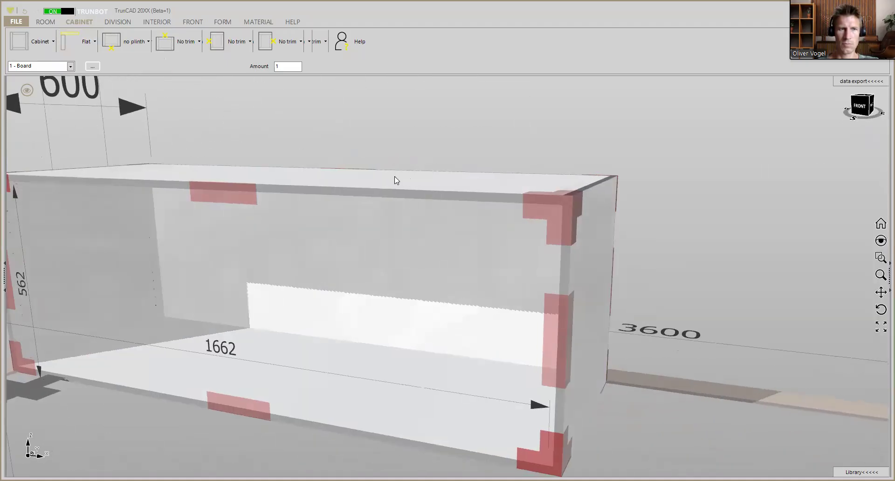
scroll(395, 176, "down", 3)
scroll(410, 169, "down", 3)
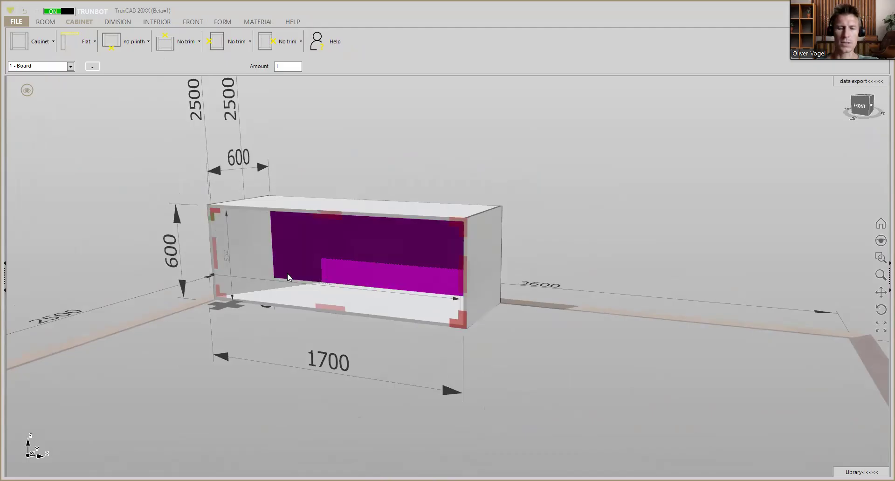
middle_click_drag(288, 291, 283, 290)
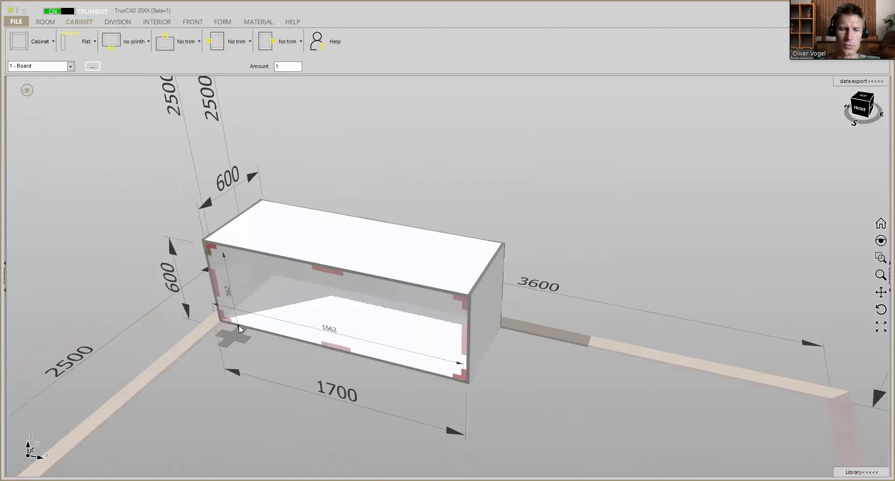
middle_click_drag(261, 298, 288, 260)
scroll(253, 310, "up", 2)
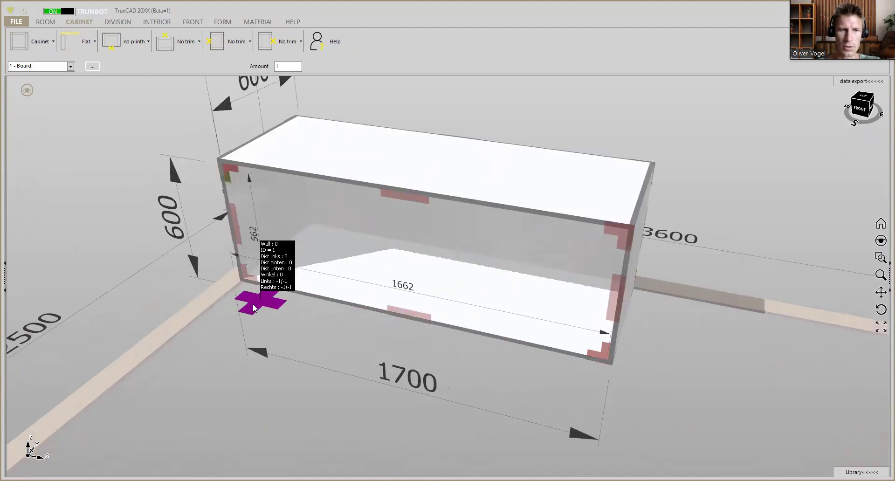
scroll(254, 308, "up", 2)
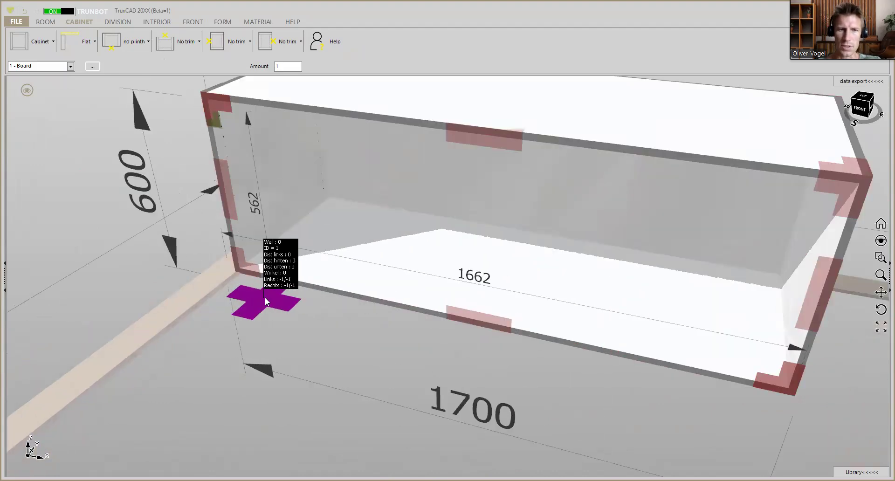
left_click(267, 299)
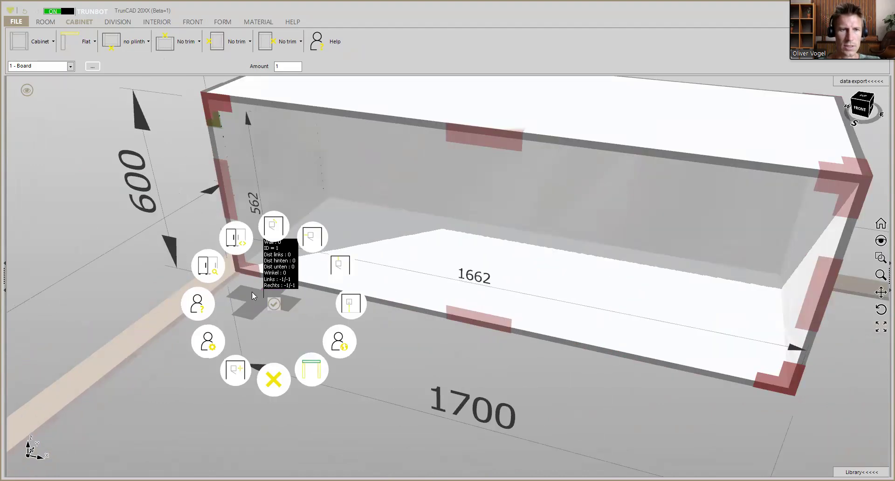
left_click(358, 308)
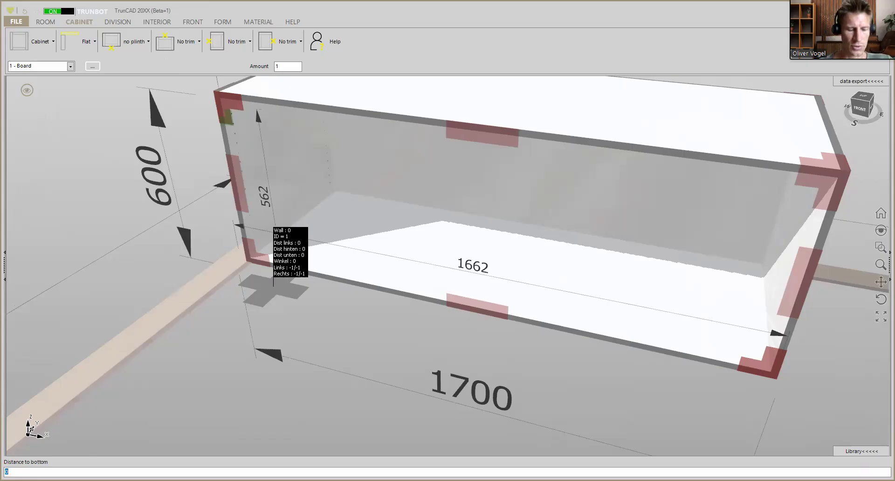
type("250")
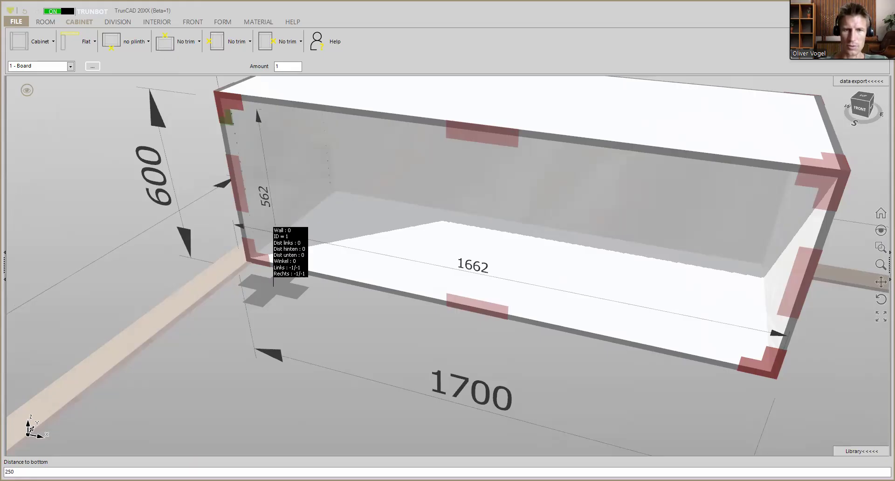
key("Return")
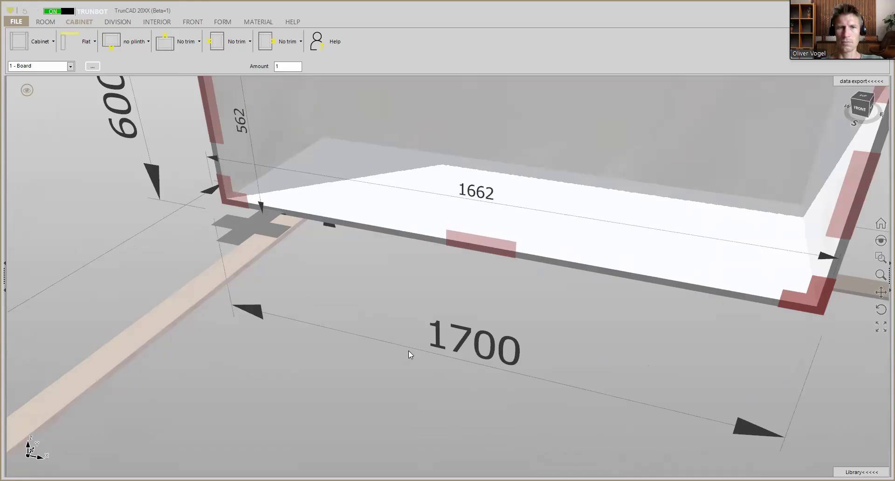
Step: Add a Left trim to the left side of the cabinet and set its width to 35 mm
scroll(408, 351, "down", 3)
mouse_move(380, 376)
middle_mouse_down()
mouse_move(419, 364)
mouse_move(375, 364)
middle_mouse_up()
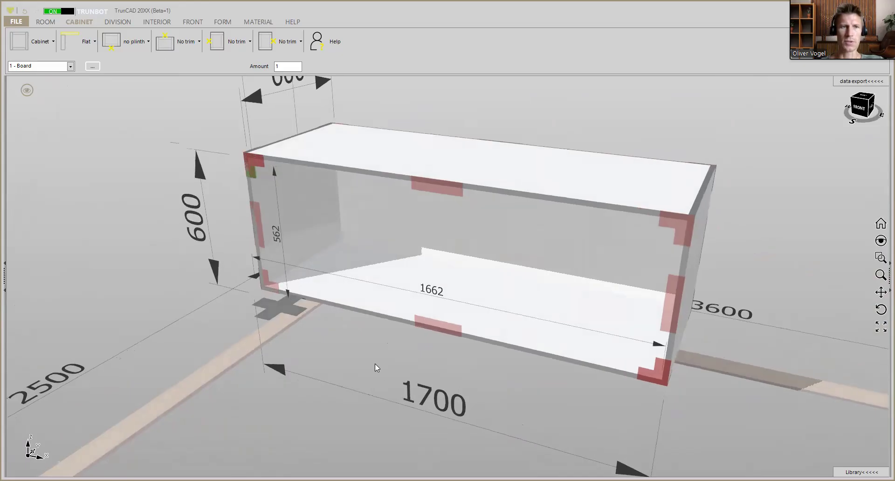
left_click(243, 45)
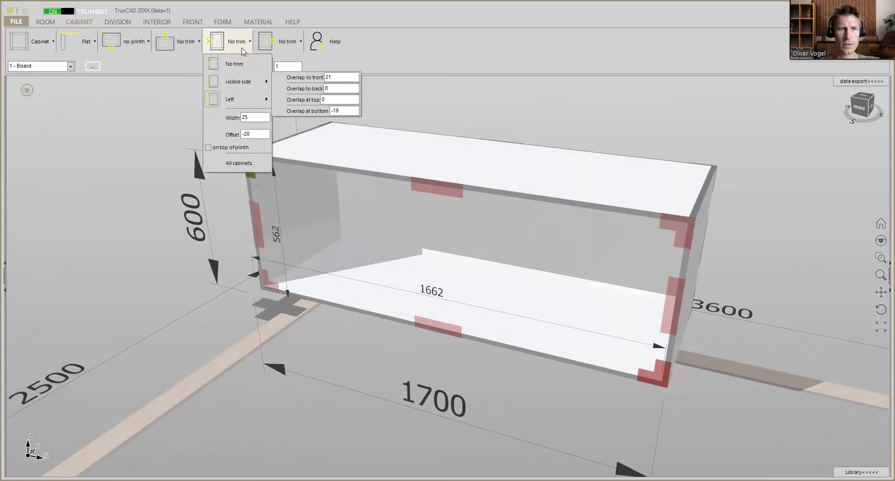
mouse_move(242, 105)
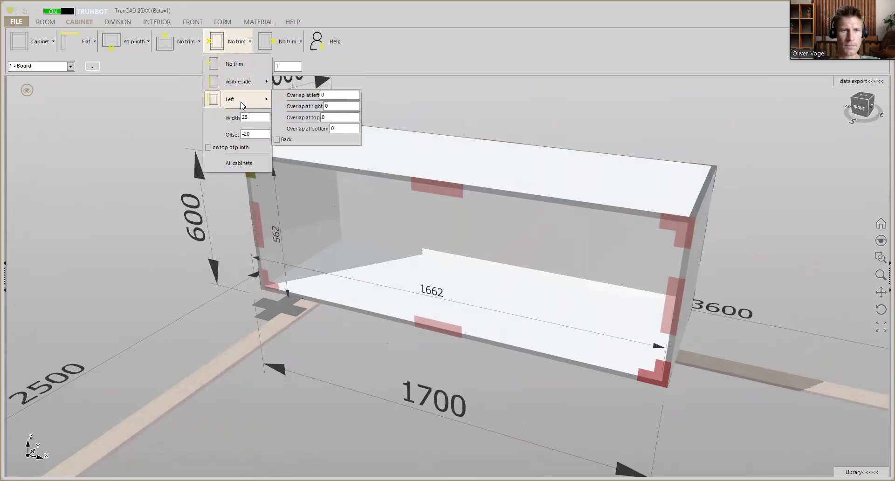
left_click(242, 105)
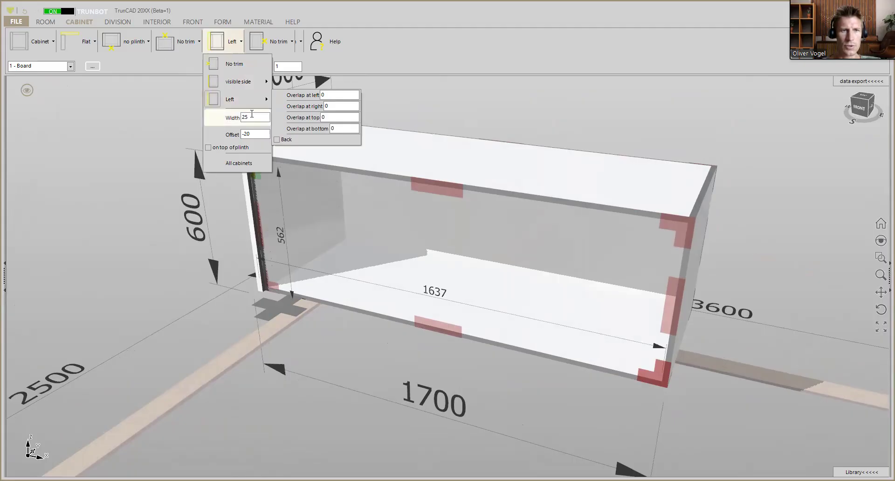
double_click(252, 117)
type("3")
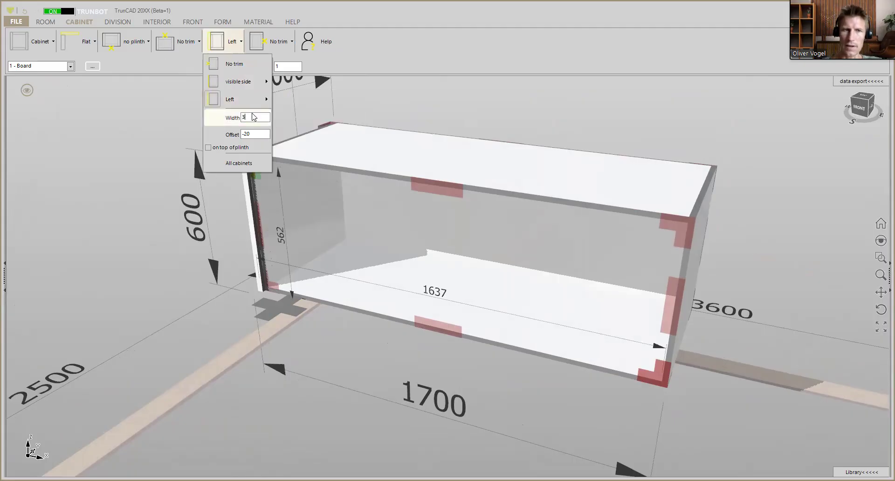
type("5")
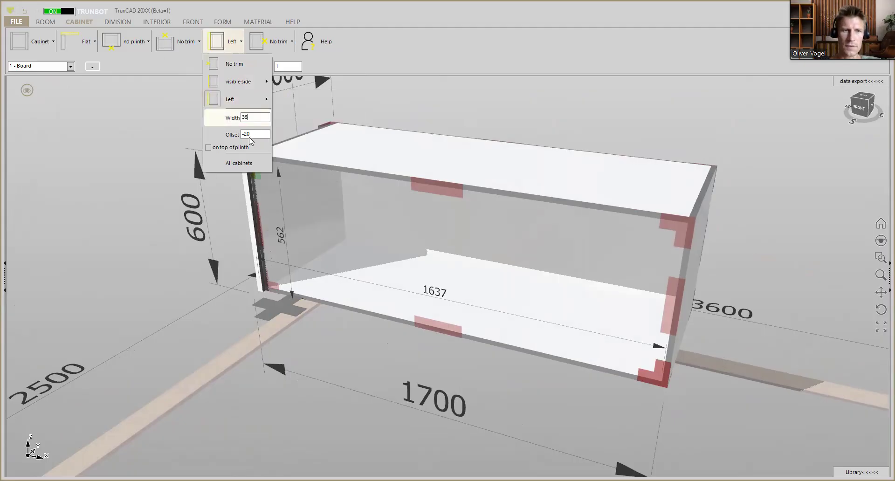
key("Return")
Step: Add a Coverpanel as the top trim of the cabinet
scroll(251, 185, "up", 3)
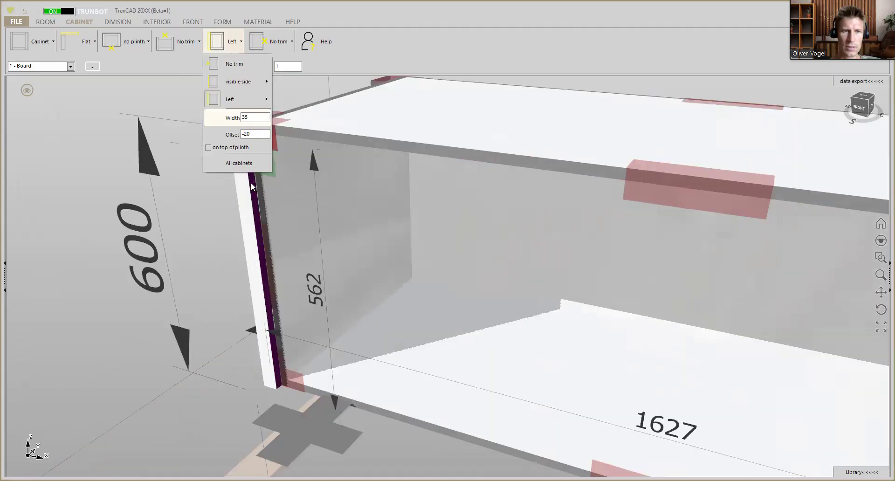
mouse_move(251, 224)
middle_mouse_down()
mouse_move(240, 244)
mouse_move(260, 219)
mouse_move(328, 233)
mouse_move(235, 231)
middle_mouse_up()
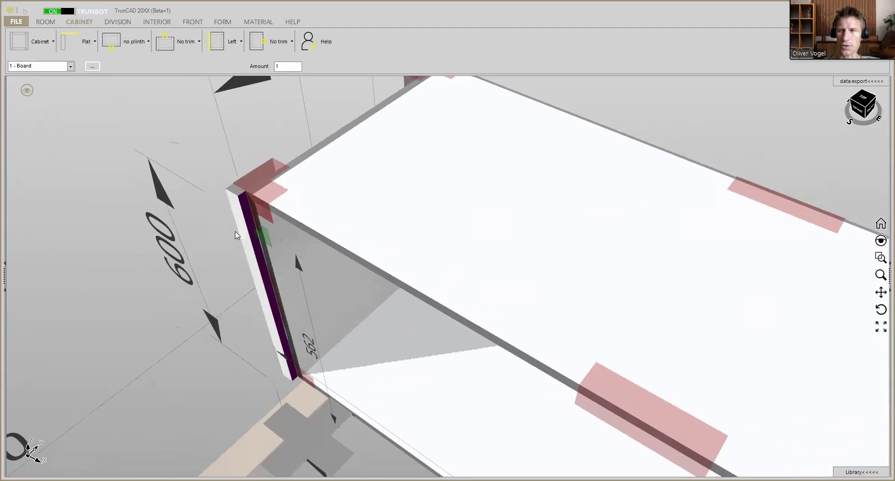
scroll(299, 208, "down", 3)
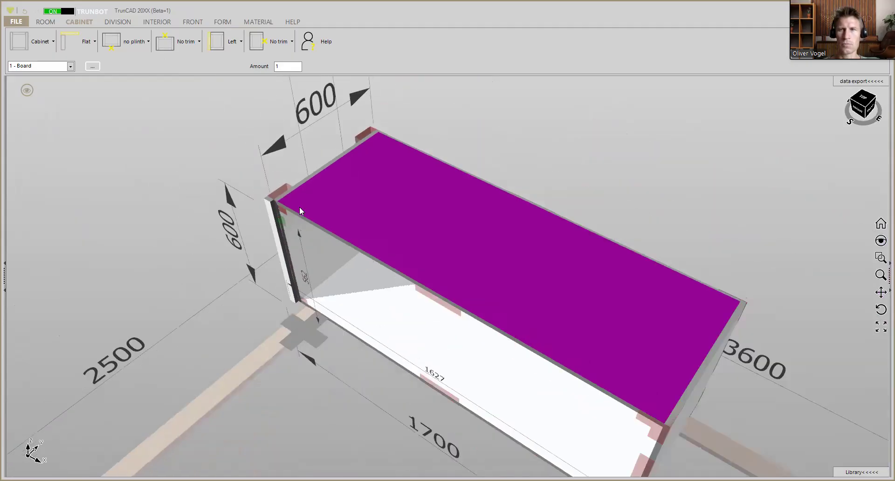
middle_click_drag(319, 237, 360, 201)
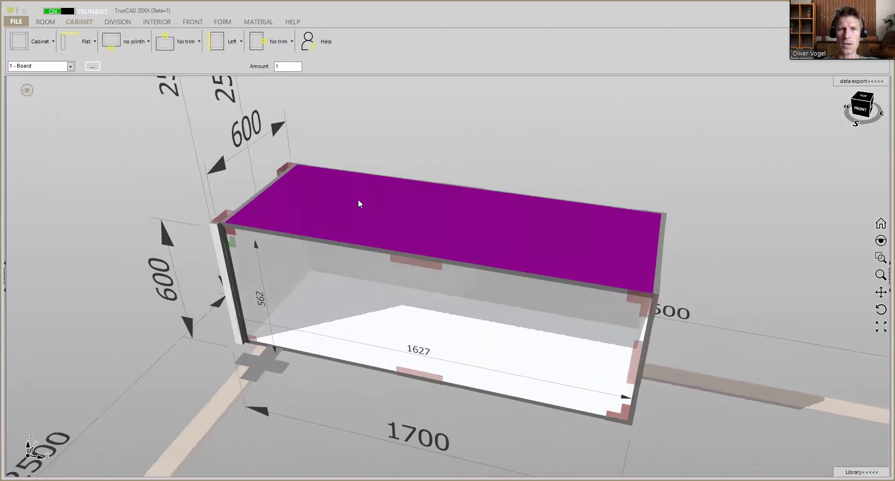
left_click(181, 45)
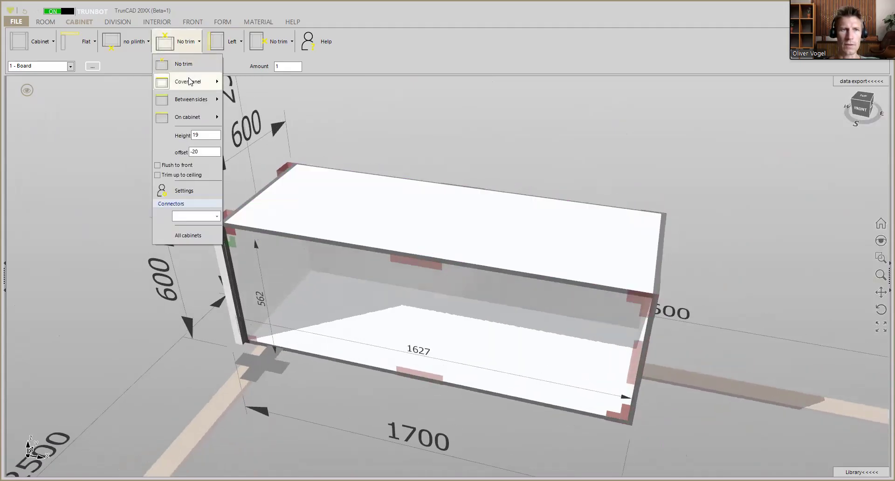
mouse_move(189, 82)
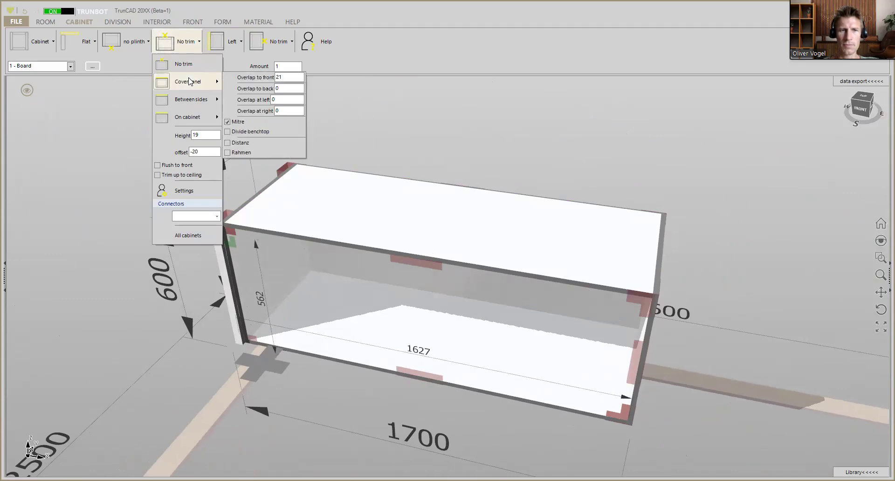
left_click(190, 81)
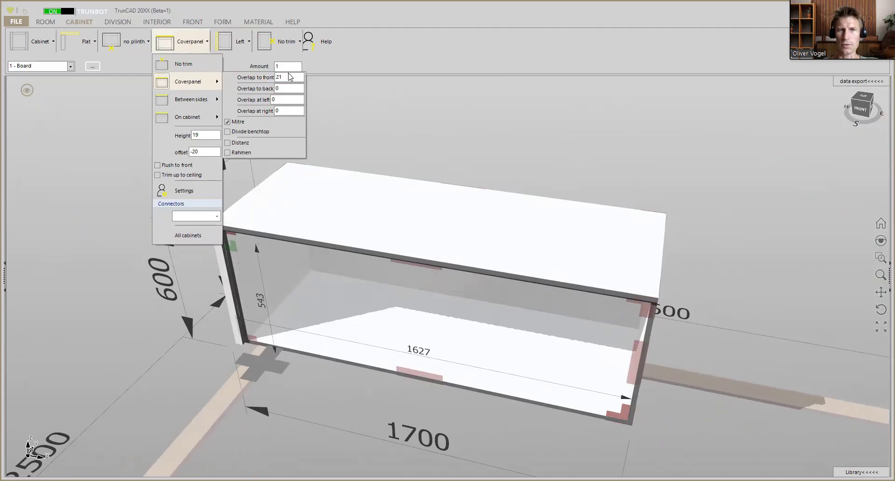
Step: Shape the cabinet's front right corner as a rounded corner without a separate right side panel
mouse_move(584, 170)
left_mouse_down()
mouse_move(581, 120)
mouse_move(567, 153)
mouse_move(580, 155)
left_mouse_up()
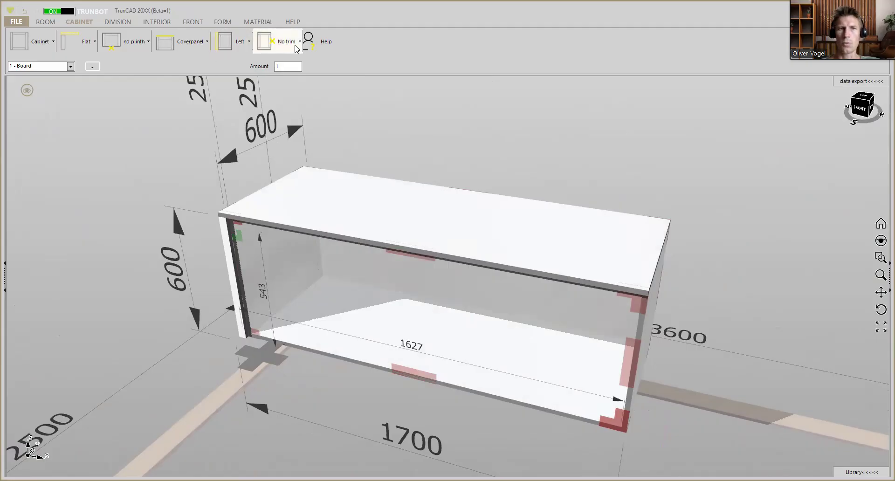
middle_click_drag(705, 281, 634, 172)
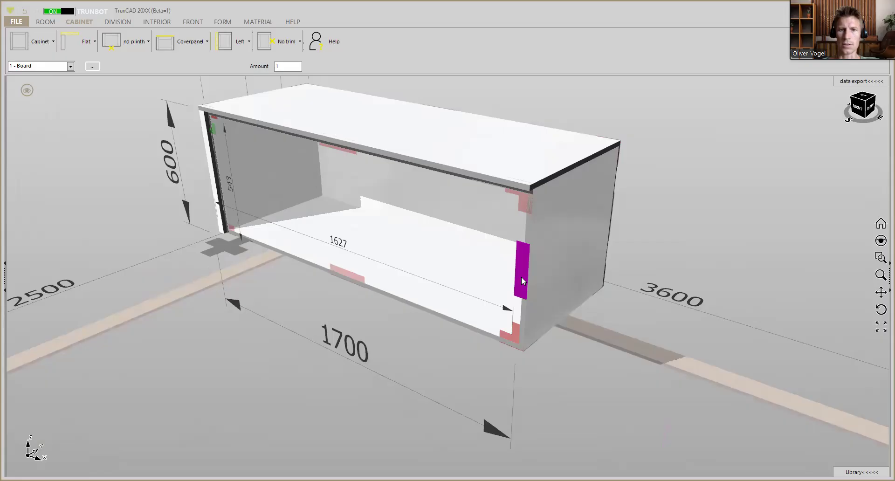
scroll(521, 276, "up", 4)
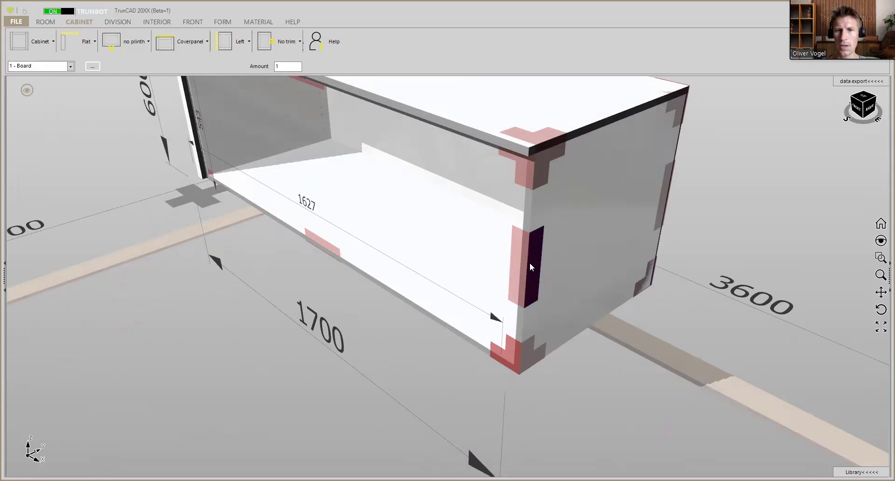
left_click(530, 264)
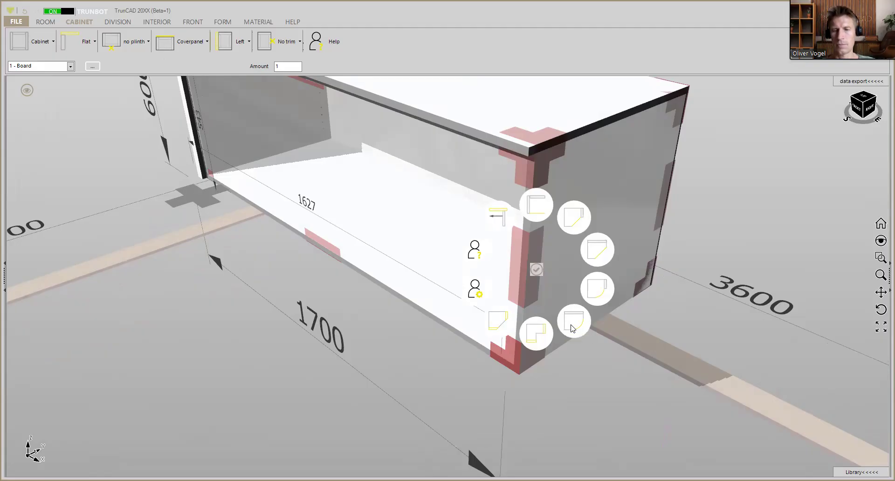
left_click(571, 328)
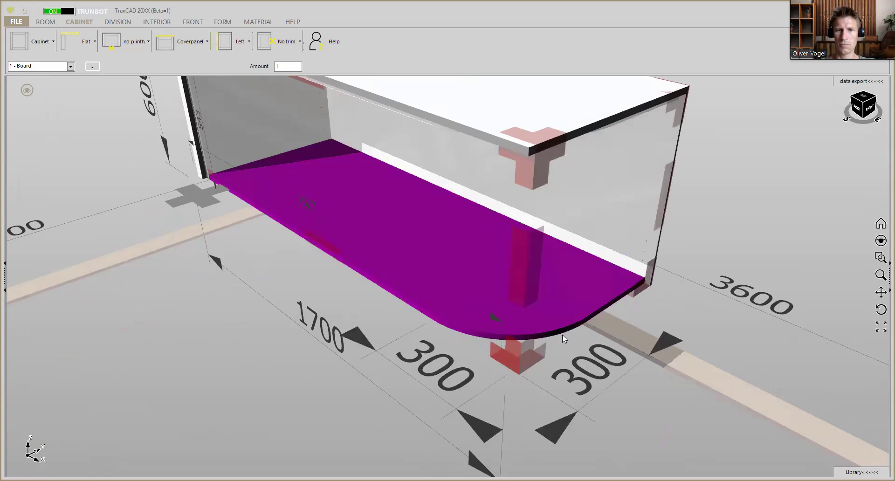
Step: Set the width and depth of the cabinet's rounded front right corner to 250 mm
middle_click_drag(569, 342, 575, 343)
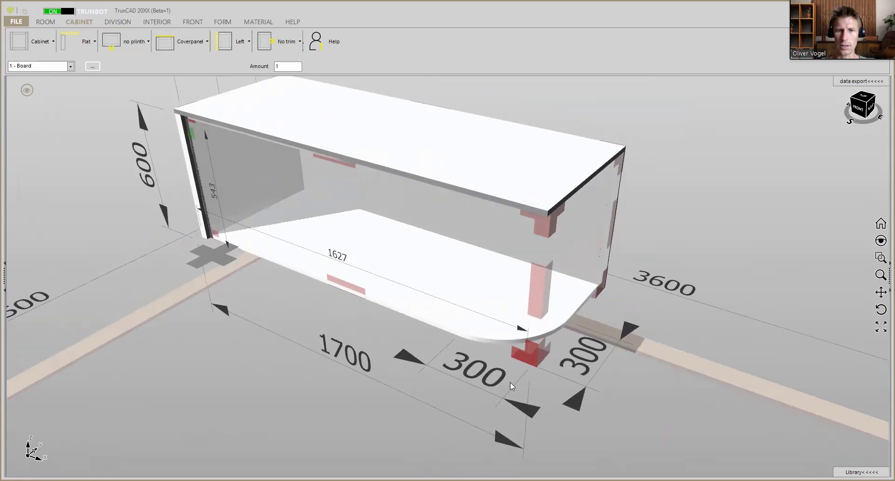
left_click(416, 361)
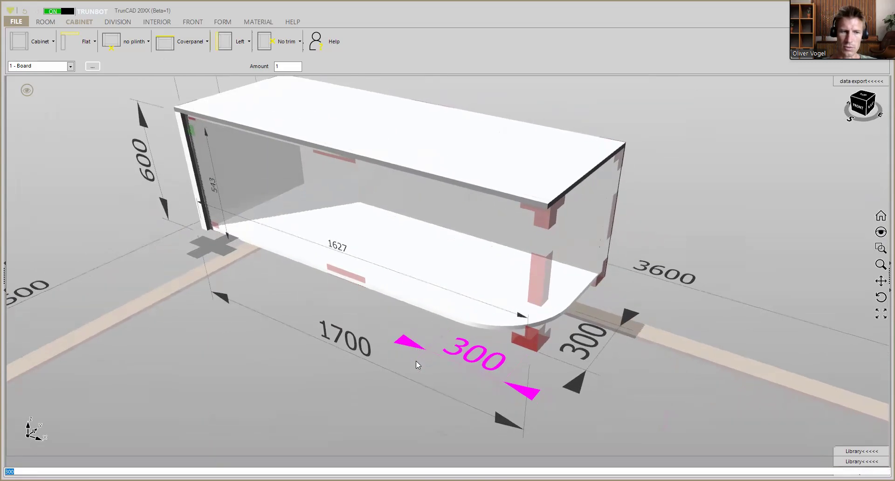
key("Return")
type("250")
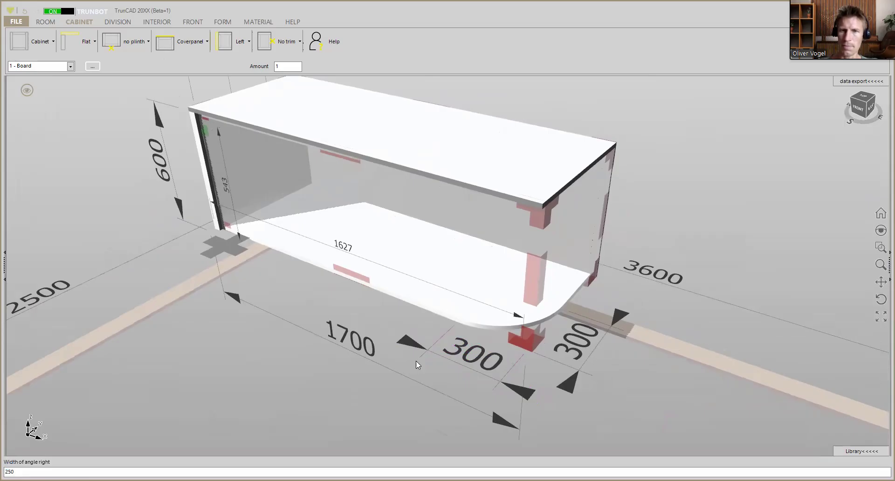
key("Return")
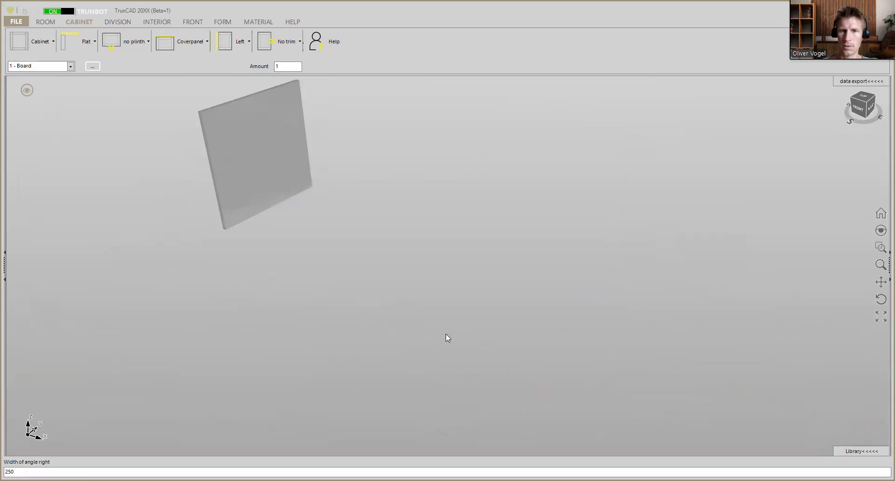
Step: Round the coverpanel's front right corner to follow the cabinet's rounded corner using the part's CAD editor, and import the edited contour as 3DG.DXF
left_click_drag(514, 312, 480, 278)
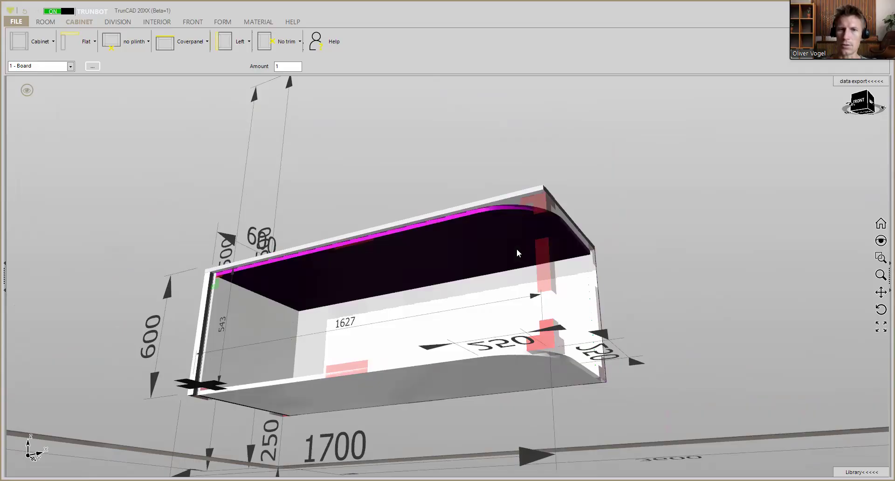
middle_click_drag(516, 249, 459, 250)
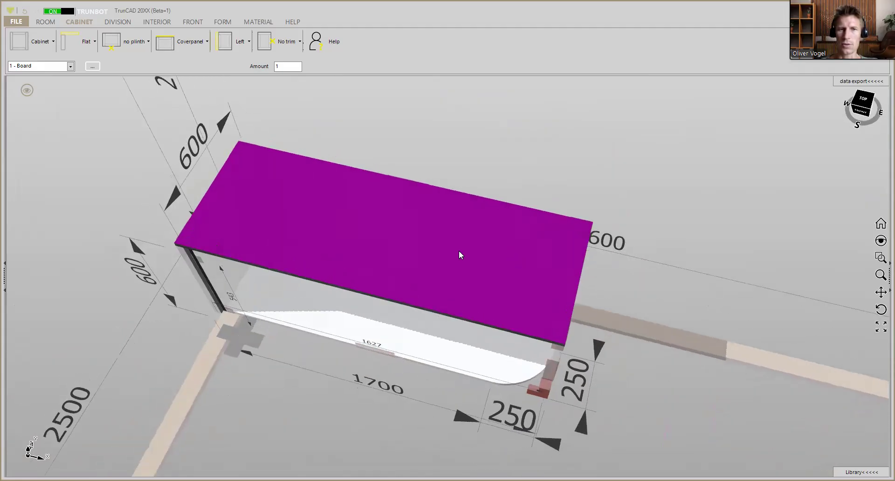
left_click(408, 239)
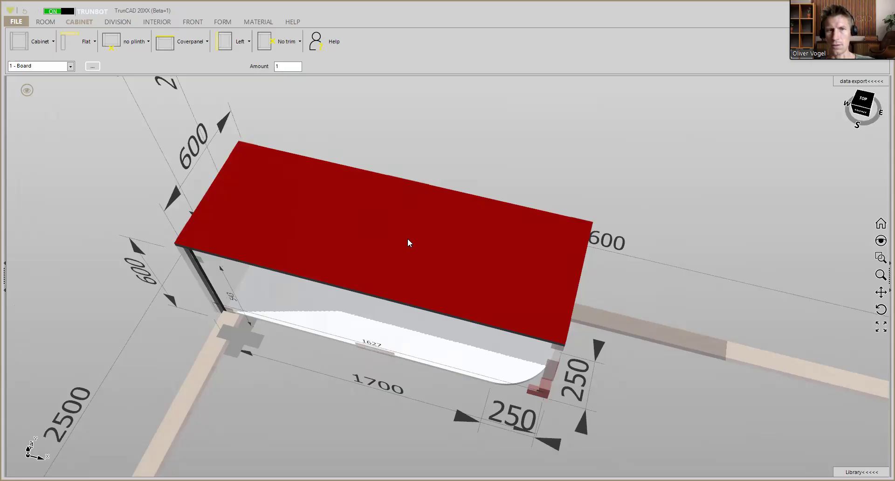
double_click(408, 242)
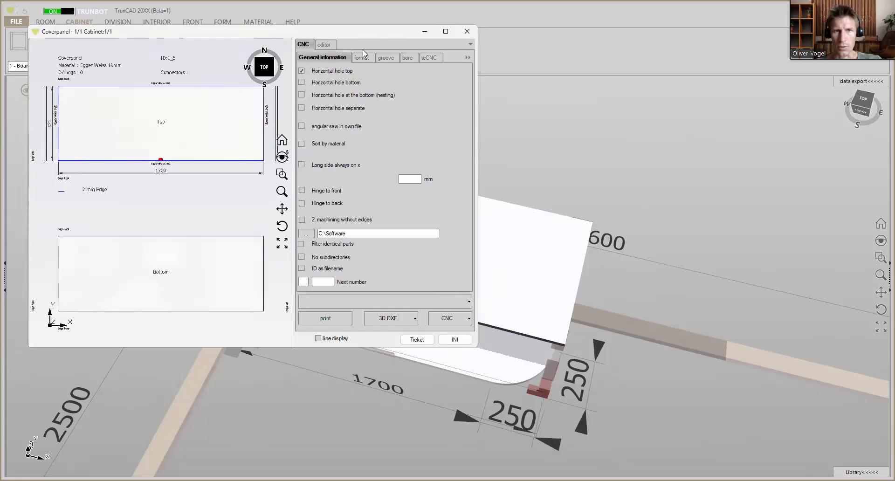
left_click(325, 46)
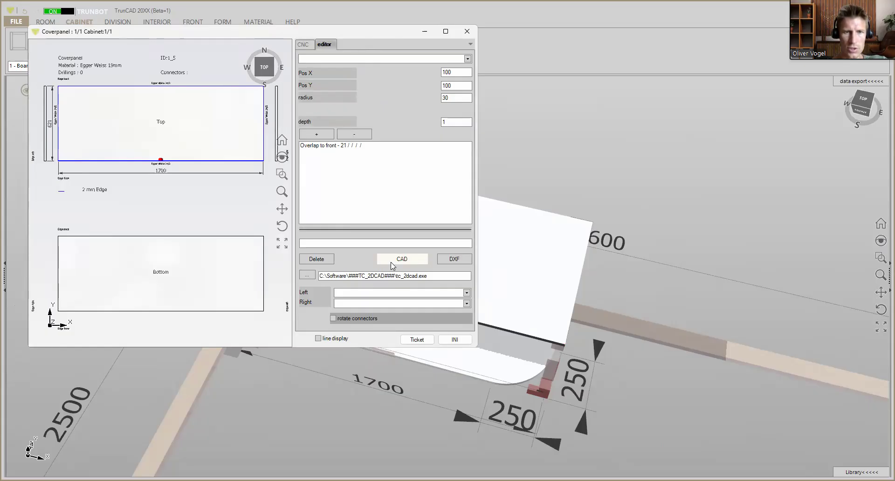
left_click(390, 262)
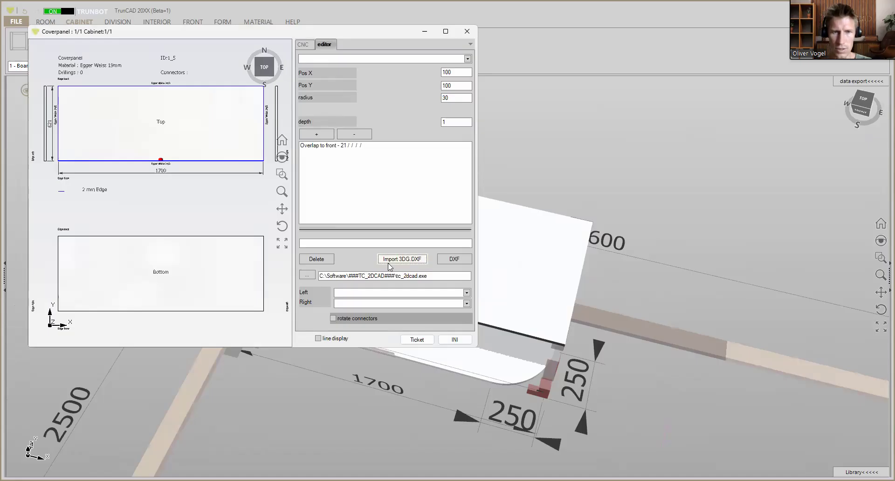
left_click(388, 260)
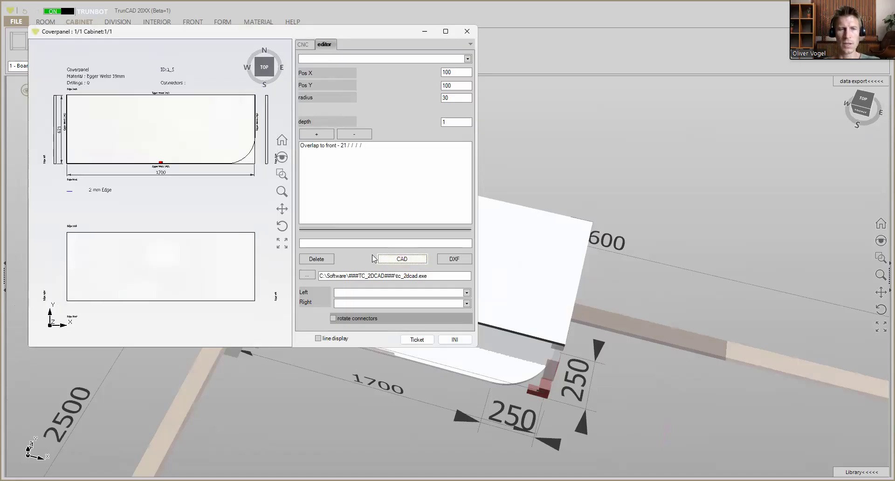
scroll(248, 151, "up", 3)
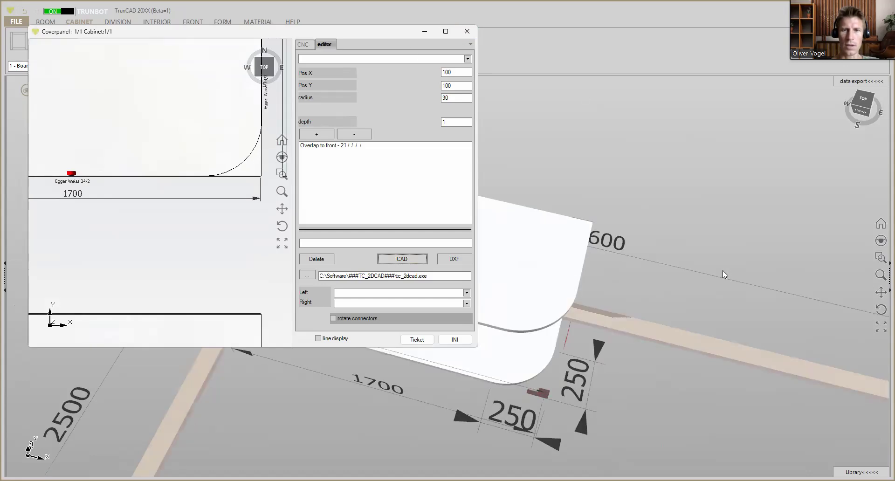
Step: Divide the cabinet interior with 3 vertical partitions
middle_click_drag(550, 305, 549, 281)
scroll(509, 244, "down", 2)
middle_click_drag(517, 247, 525, 212)
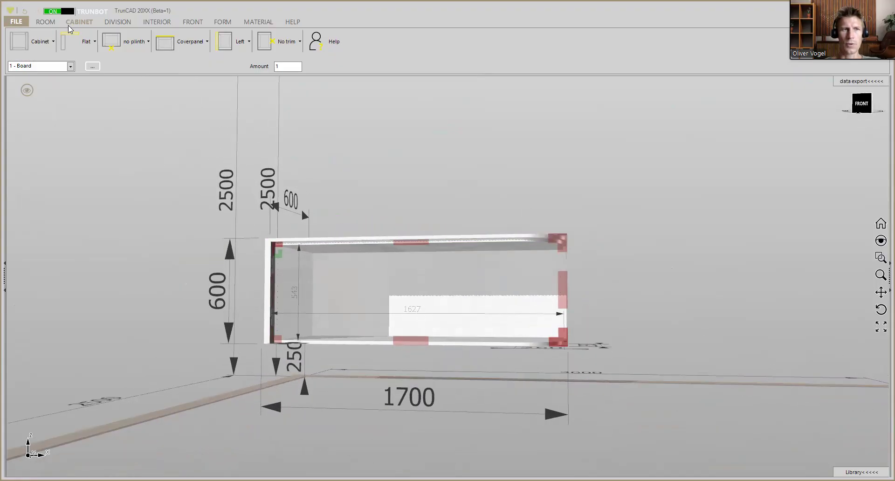
left_click(117, 24)
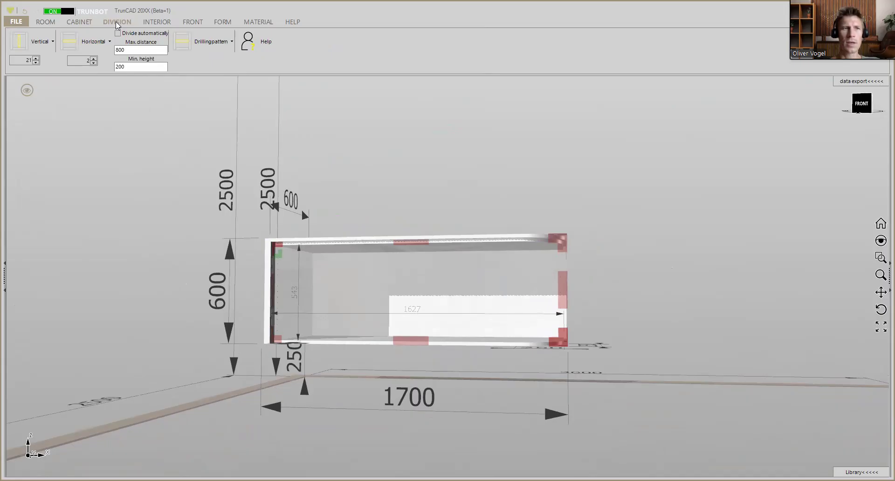
double_click(27, 60)
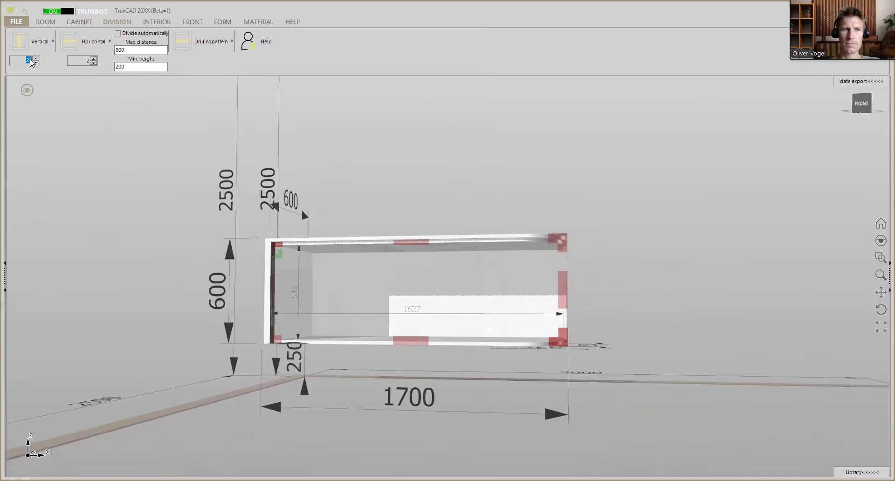
key("BackSpace")
type("3")
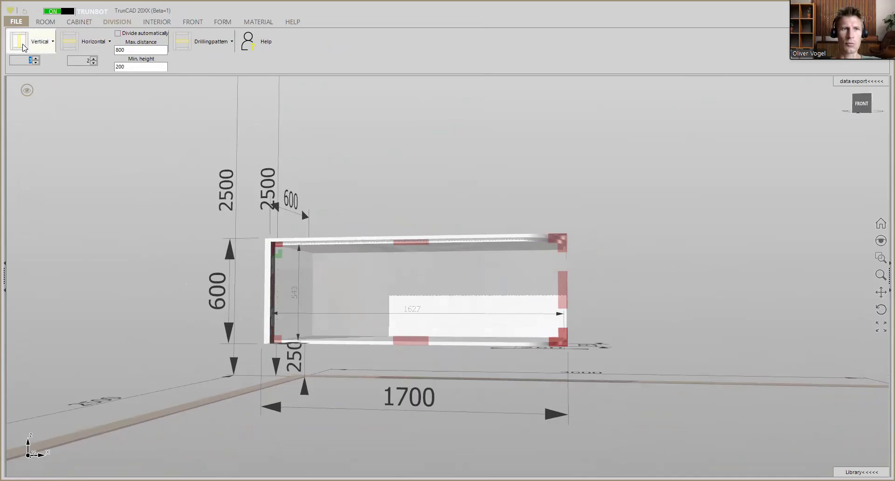
left_click(24, 47)
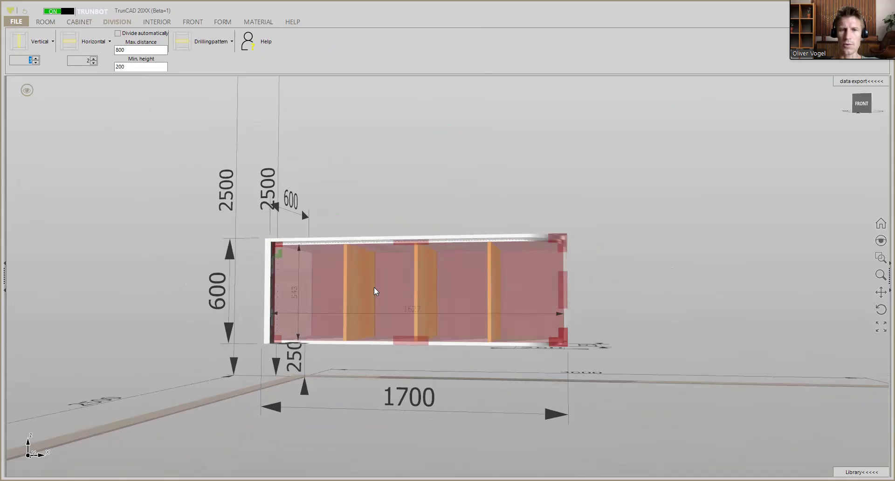
left_click(374, 285)
Step: Set the width of the rightmost compartment at the rounded corner to 250 mm
middle_click_drag(375, 266, 380, 282)
middle_click_drag(419, 245, 397, 213, "ctrl")
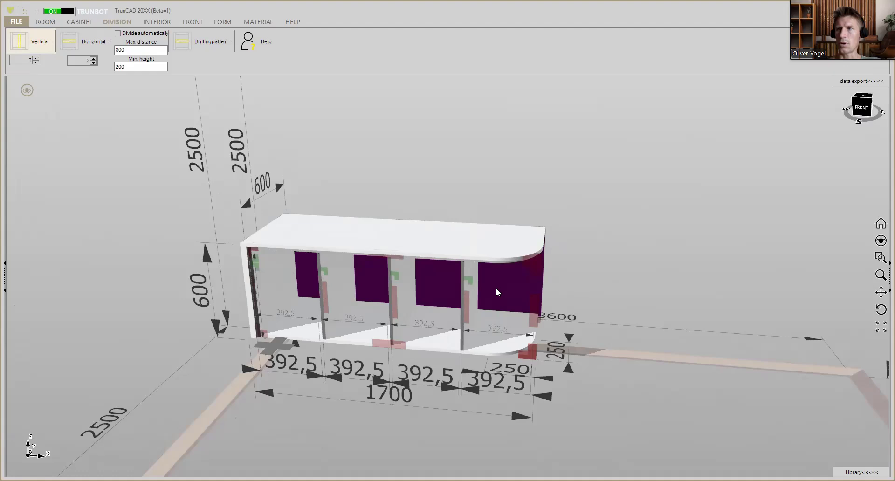
scroll(495, 374, "up", 5)
middle_click_drag(494, 376, 492, 378)
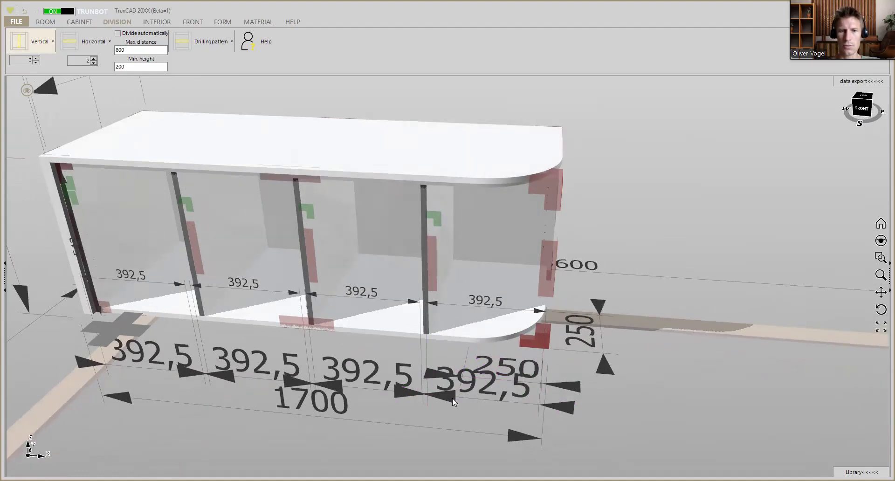
left_click(557, 407)
type("250")
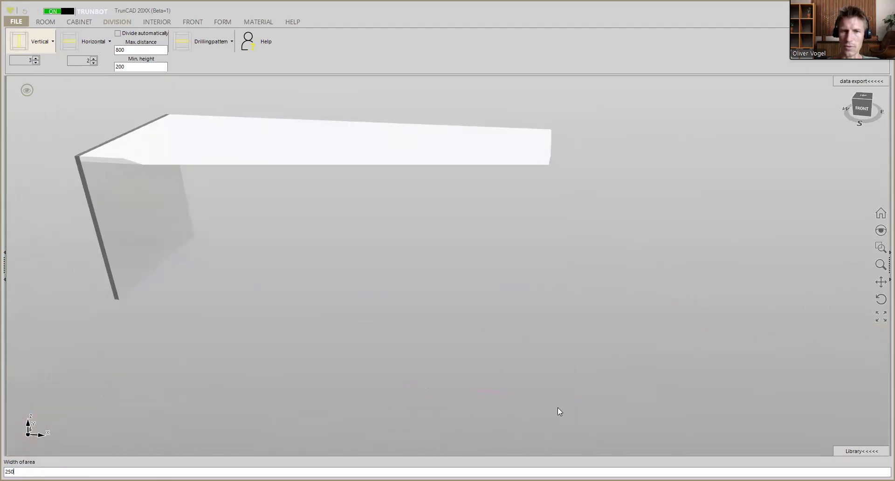
key("Return")
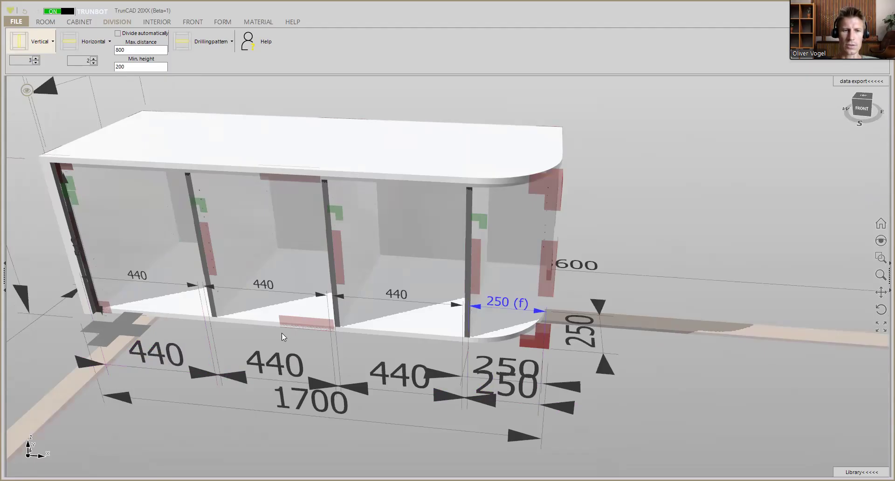
Step: Set the width of the second compartment from the left to the proportional value 2
scroll(282, 332, "up", 4)
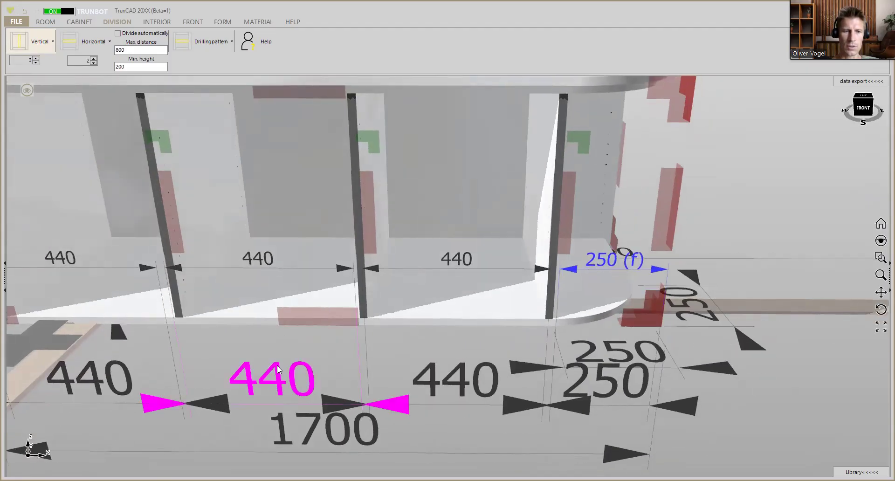
left_click(278, 370)
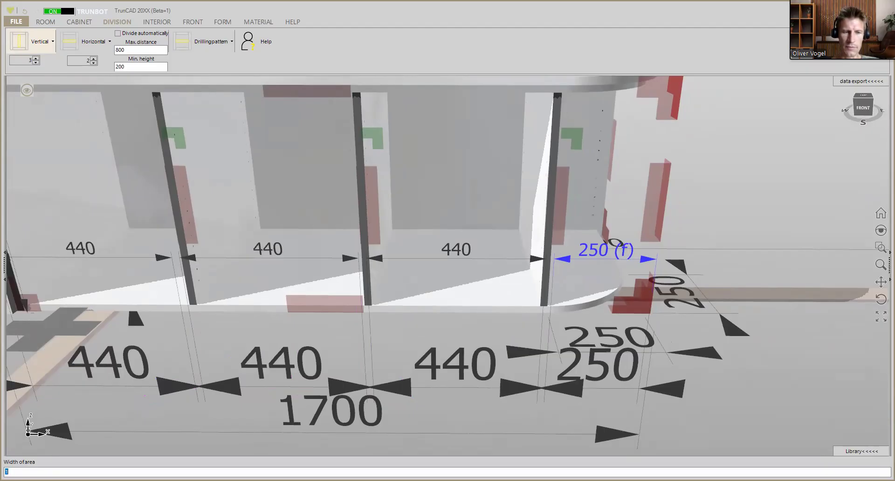
type("2")
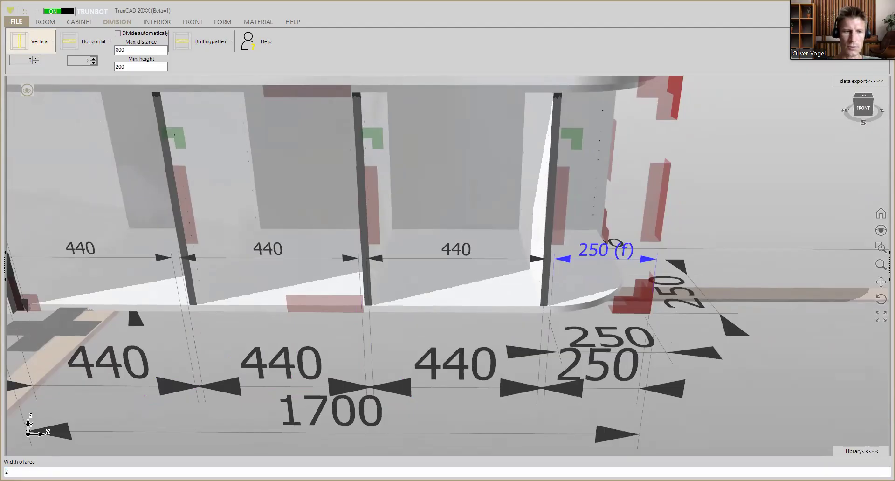
key("Return")
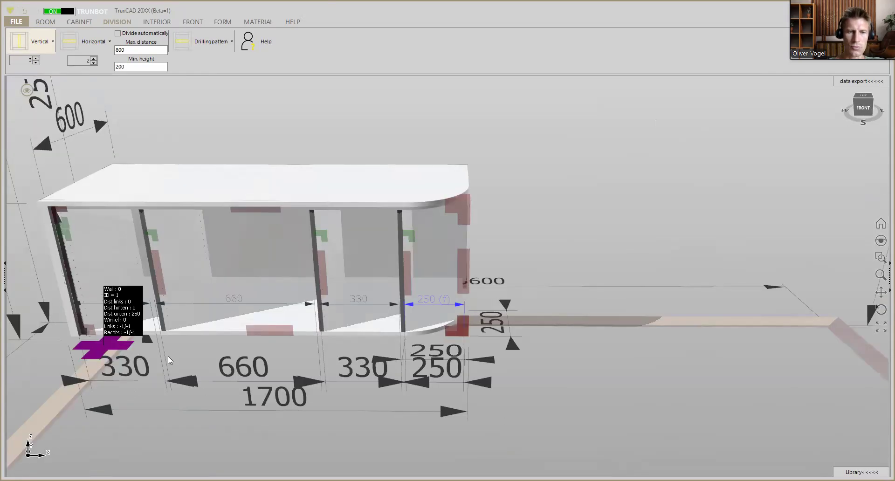
Step: Divide the 250 mm rounded corner compartment with 2 horizontal fixed shelves
middle_click_drag(337, 349, 328, 348)
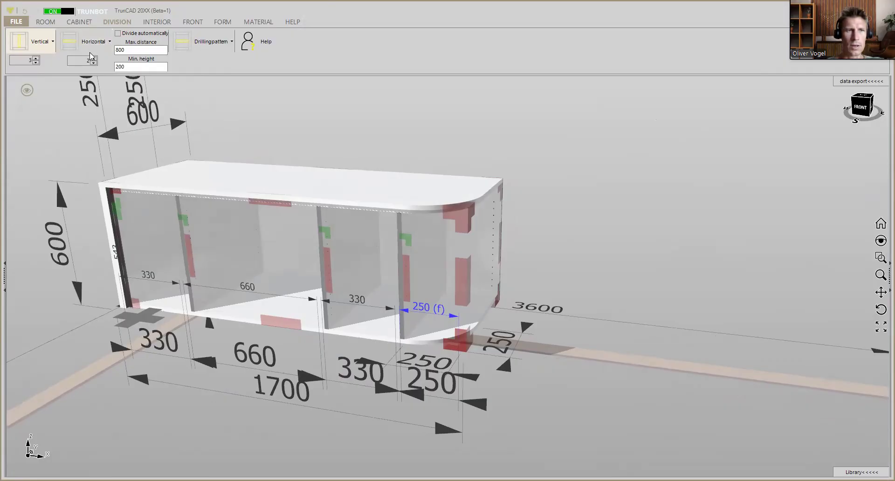
left_click_drag(77, 41, 368, 250)
left_click_drag(418, 268, 421, 264)
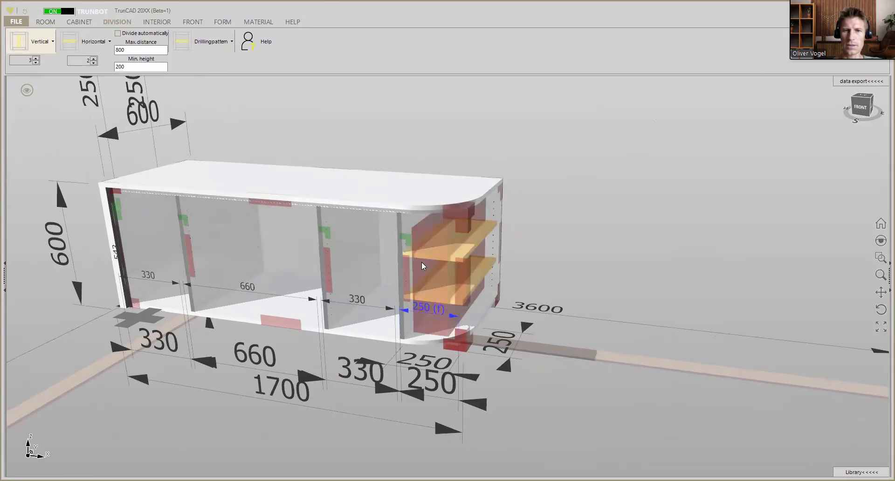
left_click_drag(473, 264, 459, 262)
Step: Insert 1 adjustable shelf in each of the two 330 mm compartments
scroll(467, 242, "up", 3)
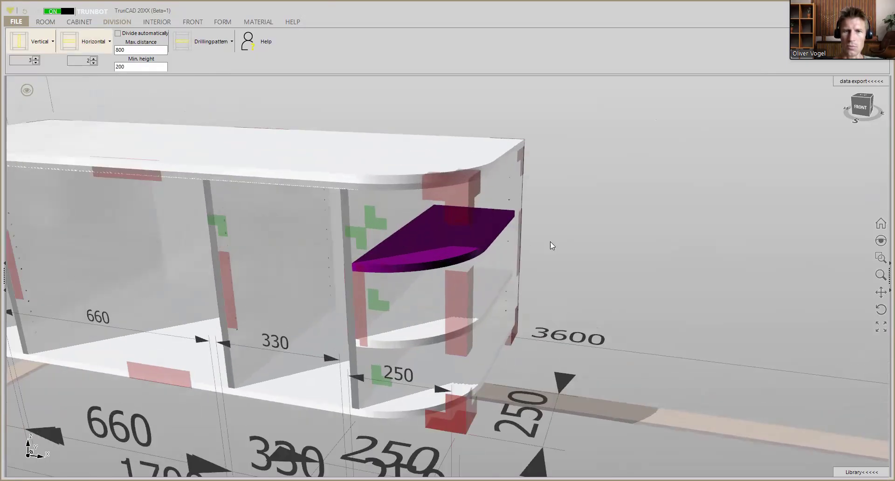
mouse_move(433, 247)
middle_mouse_down()
mouse_move(455, 245)
mouse_move(422, 244)
middle_mouse_up()
scroll(246, 232, "down", 5)
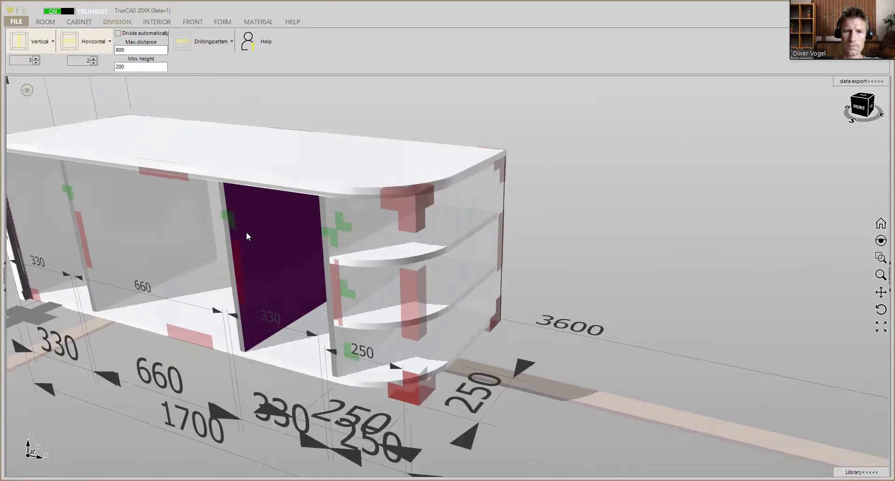
middle_click_drag(246, 237, 490, 250)
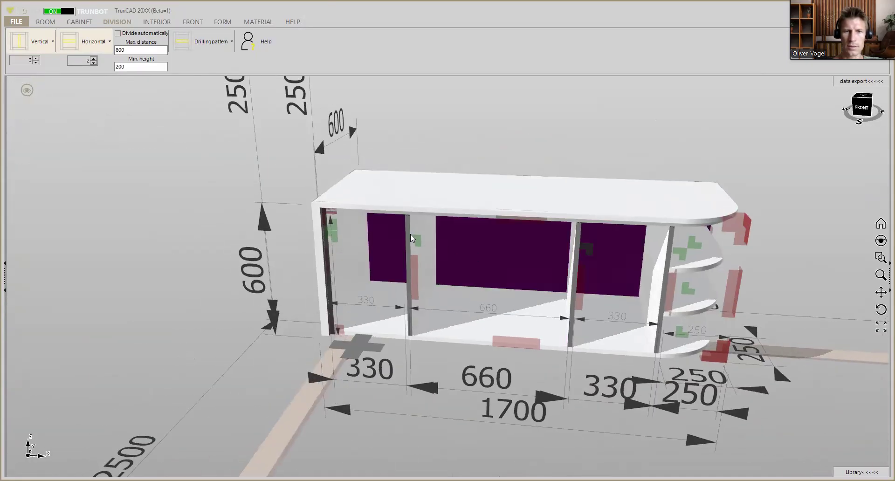
left_click(159, 22)
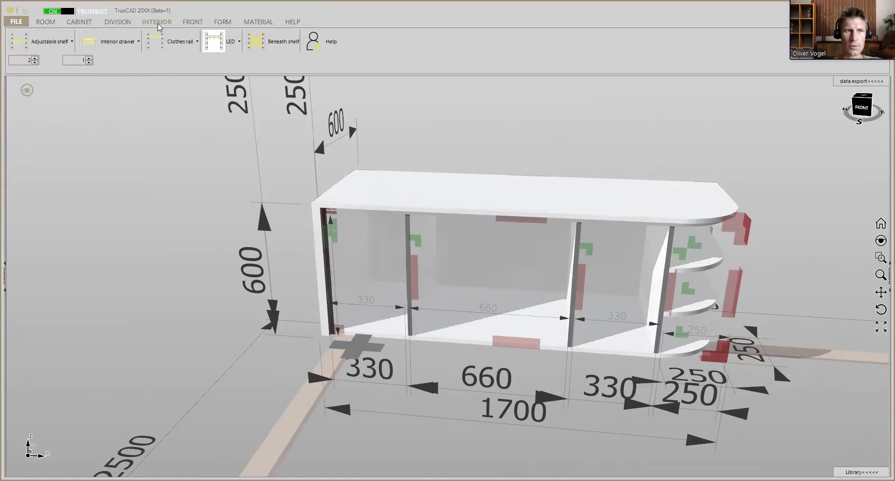
left_click(35, 62)
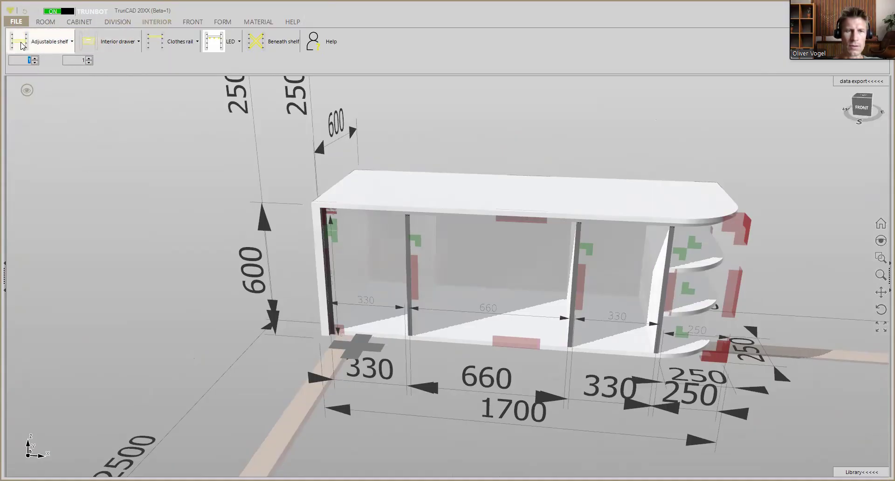
left_click(373, 281)
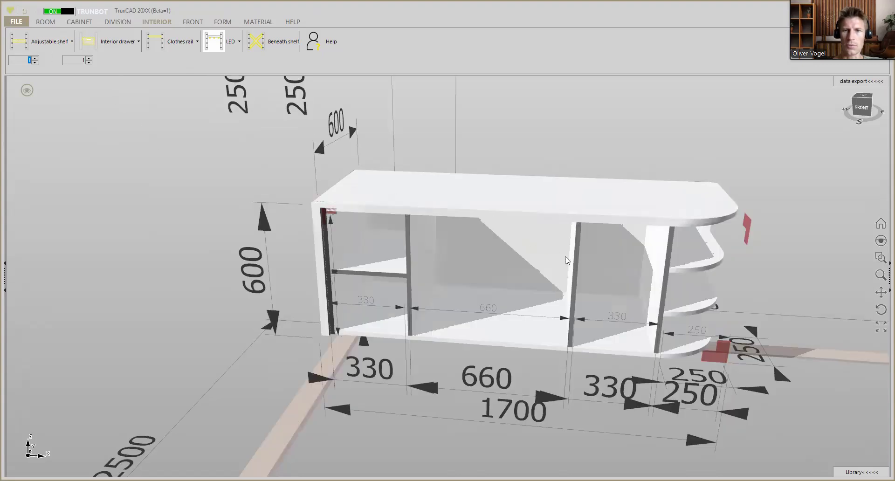
left_click(601, 274)
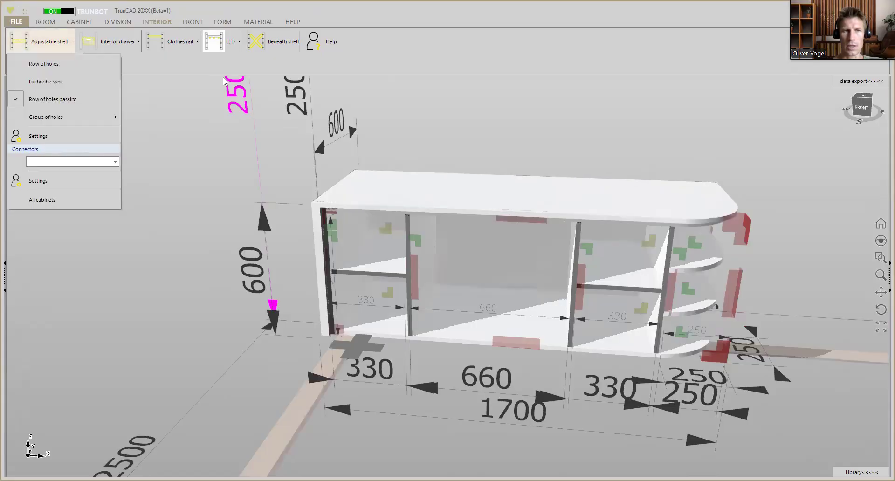
Step: Fit a left door on the left 330 mm compartment and a right door on the right 330 mm compartment
left_click(188, 23)
left_click(100, 45)
left_click(351, 264)
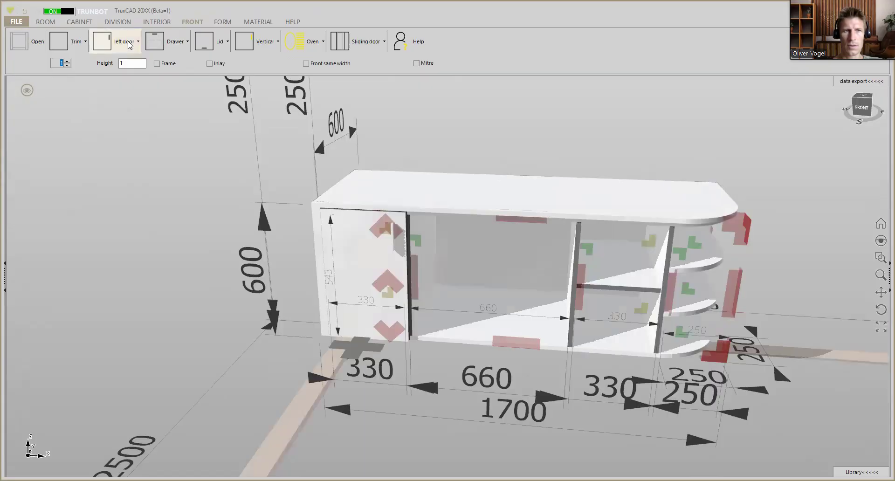
left_click(129, 44)
left_click(123, 77)
left_click(104, 40)
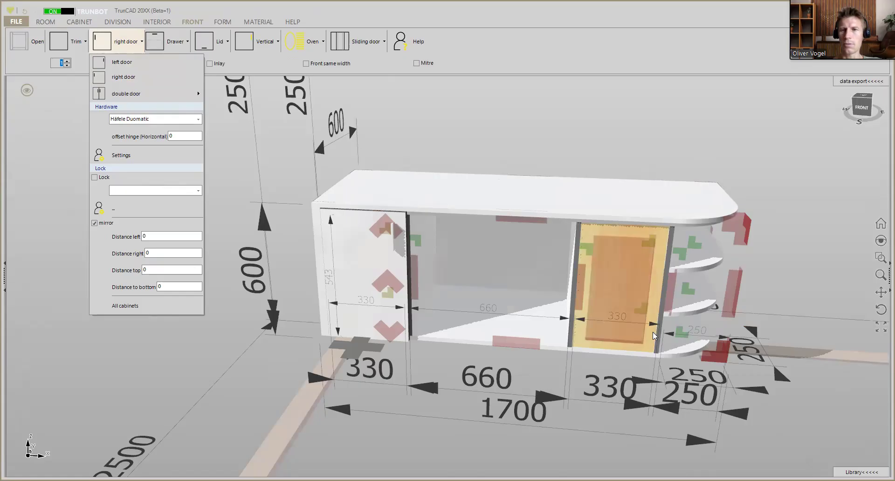
left_click(682, 317)
Step: Insert a sink above the 660 mm compartment of the base unit
scroll(681, 295, "down", 2)
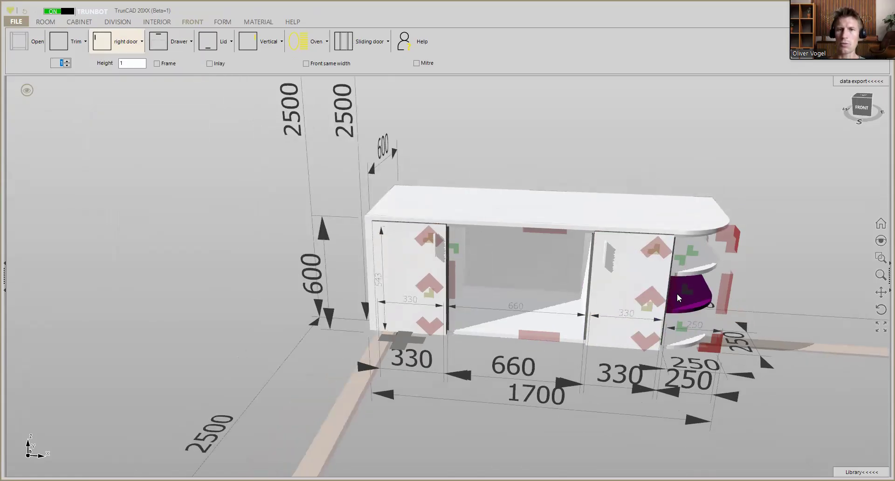
middle_click_drag(468, 274, 390, 313)
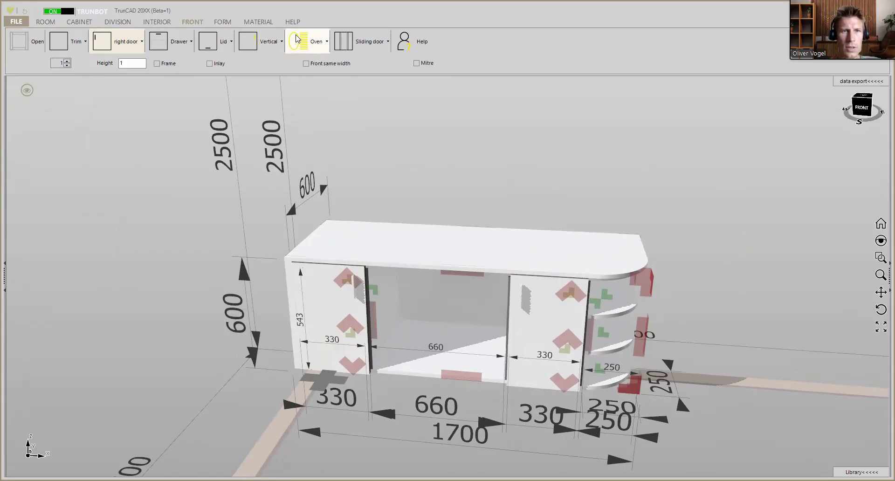
left_click(321, 45)
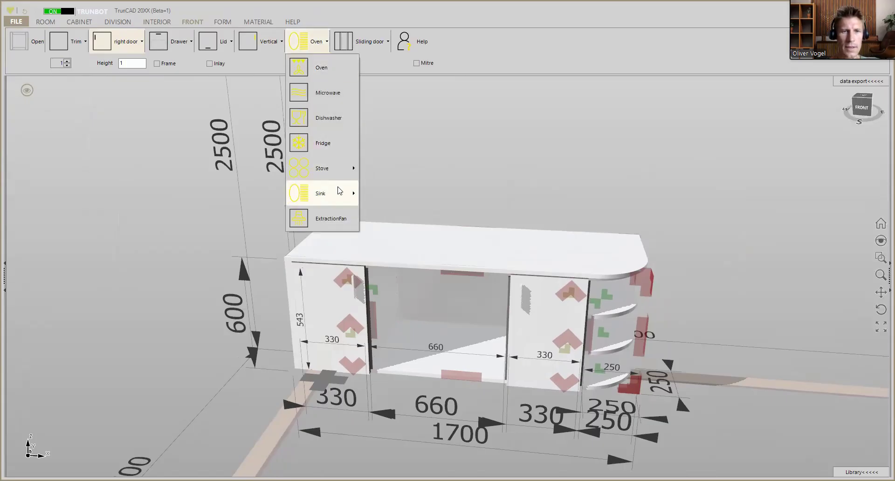
mouse_move(345, 192)
left_click(392, 185)
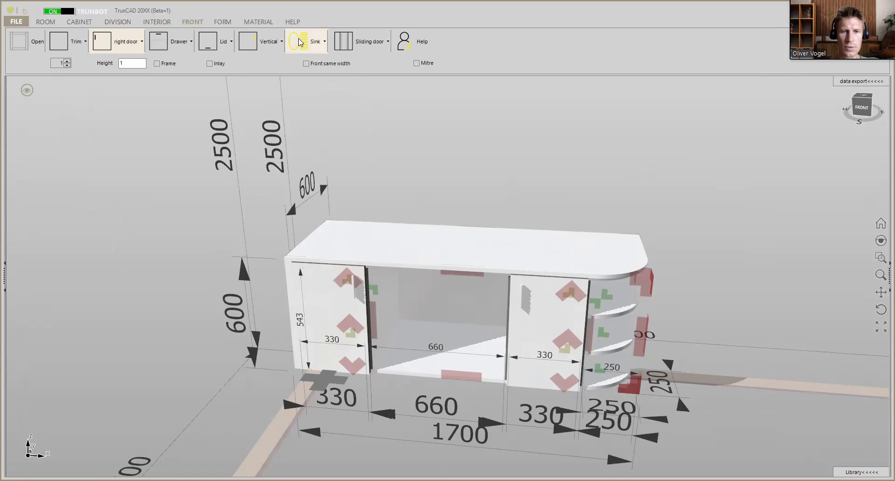
left_click(423, 295)
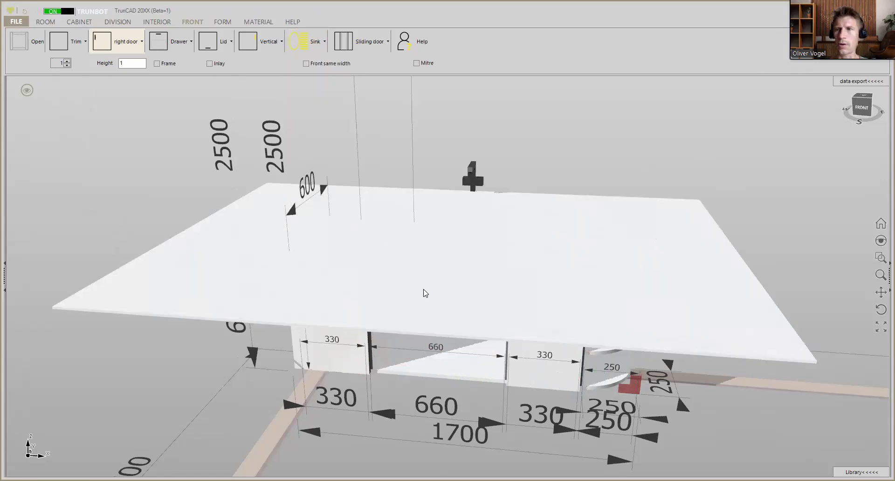
Step: Apply the material Luxe Bad Waschbecken to the sink and switch off applying materials to all parts of the group
left_click(256, 21)
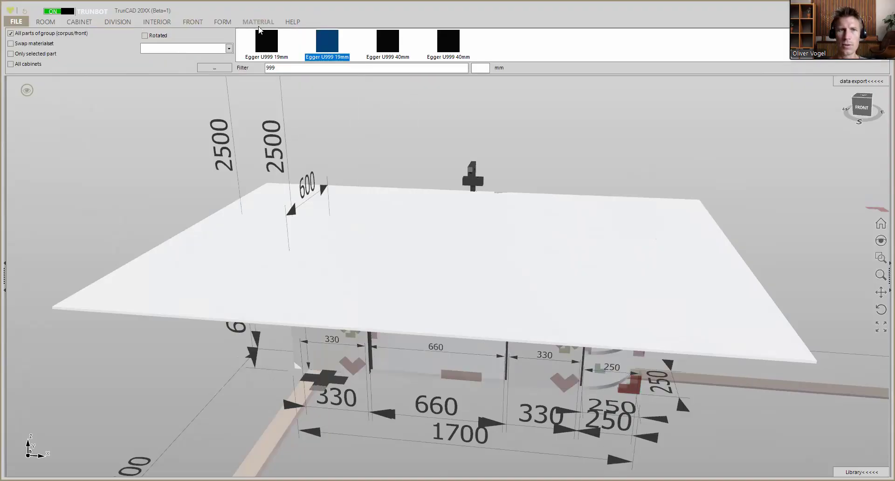
double_click(287, 69)
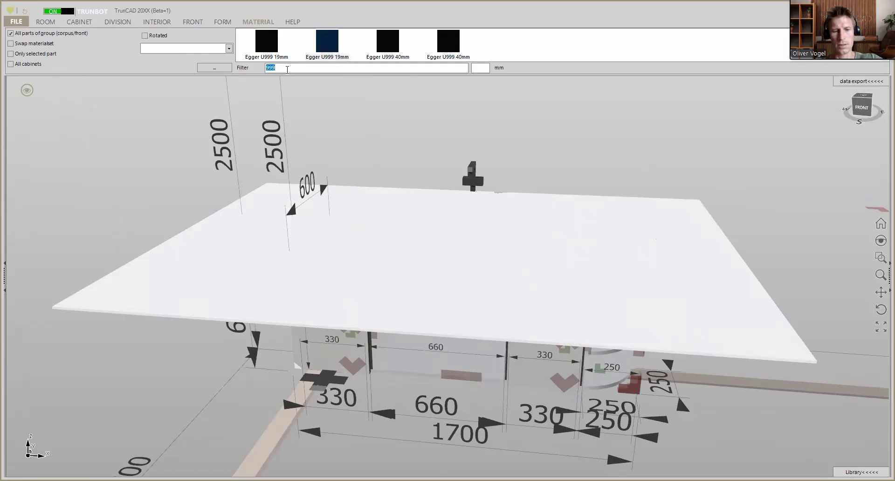
type("was")
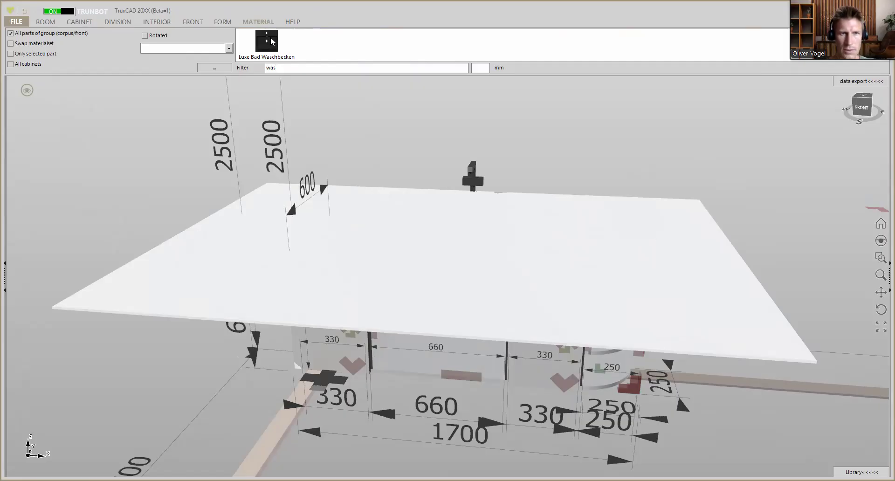
left_click_drag(272, 42, 409, 243)
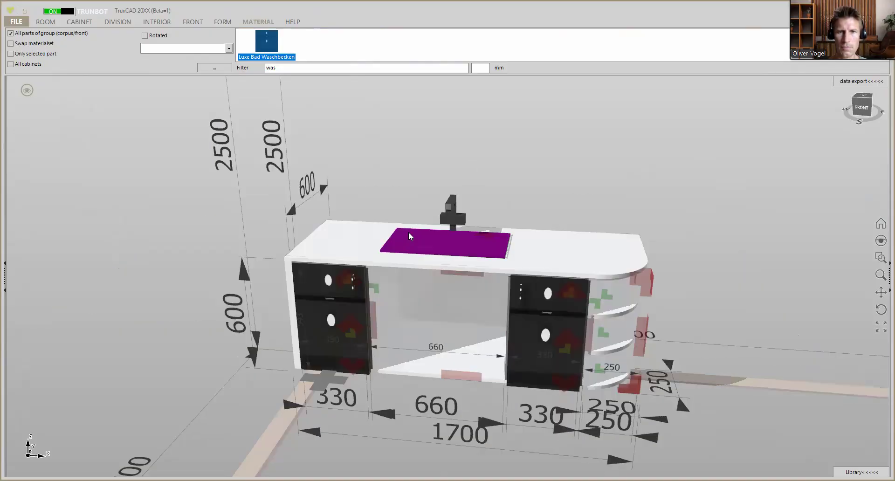
mouse_move(527, 212)
left_mouse_down()
mouse_move(525, 231)
mouse_move(525, 215)
left_mouse_up()
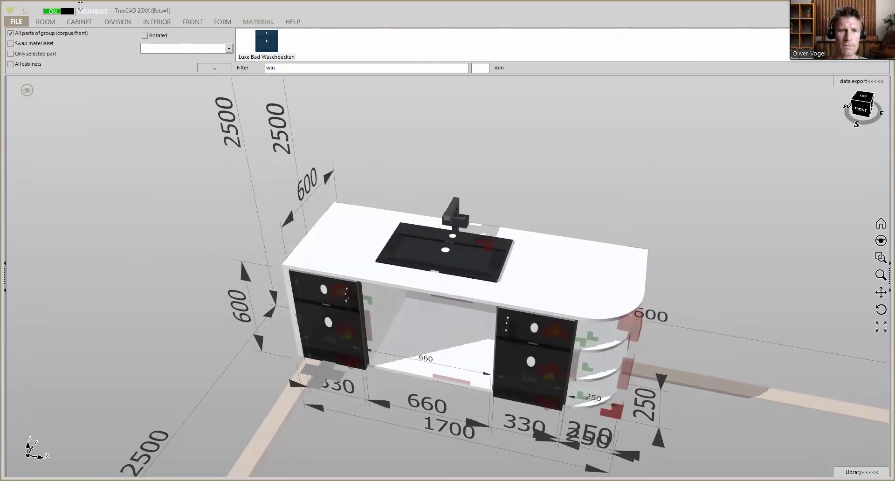
left_click(11, 33)
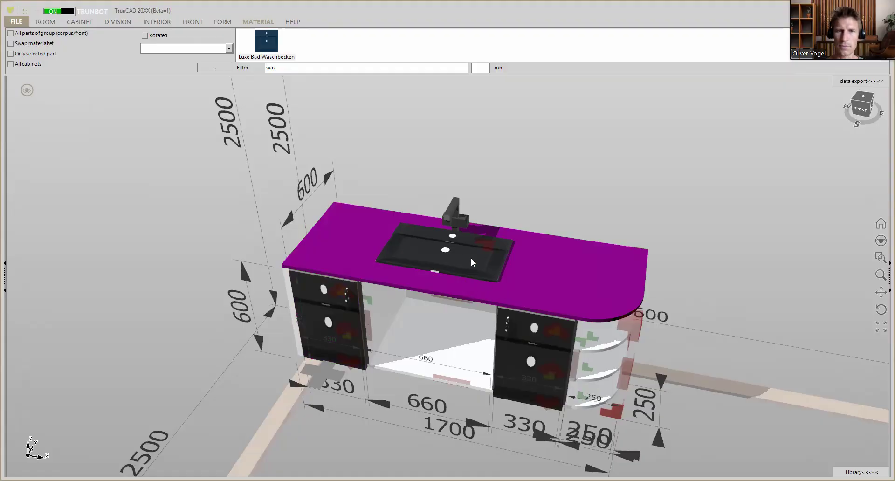
middle_click_drag(612, 193, 613, 187)
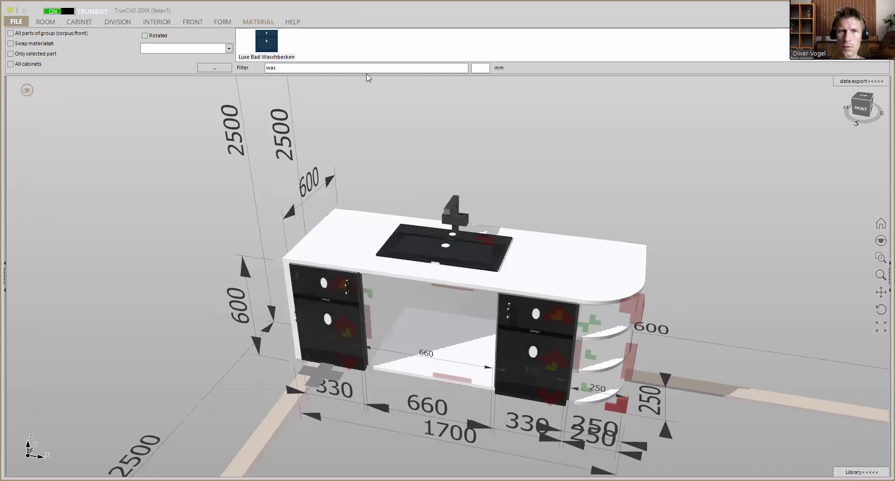
Step: Filter the materials by "küc" and select Küche (Spüle)
double_click(327, 68)
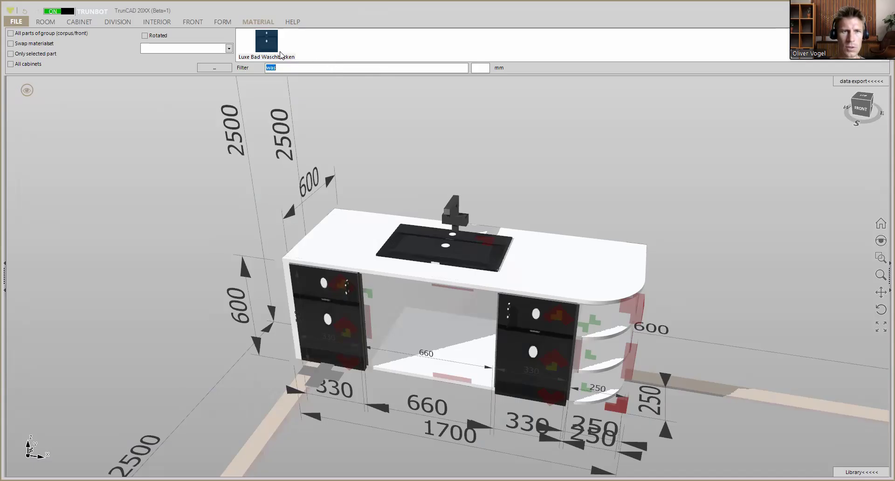
key("BackSpace")
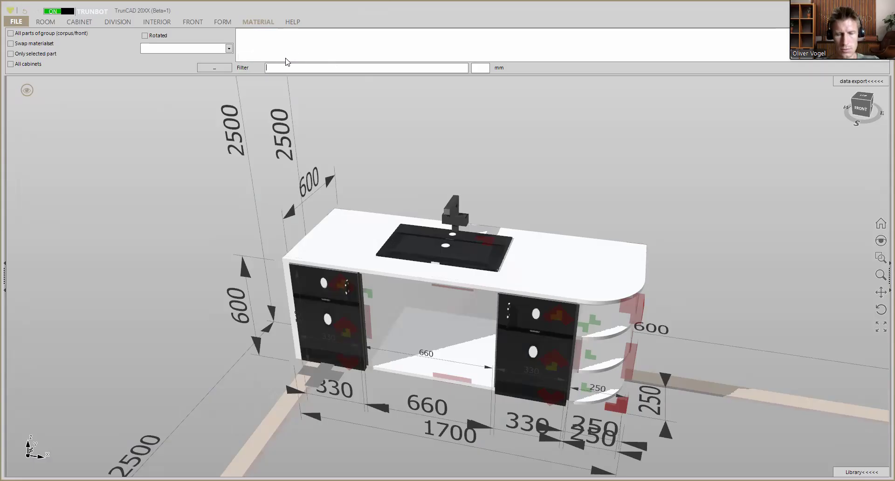
type("ki")
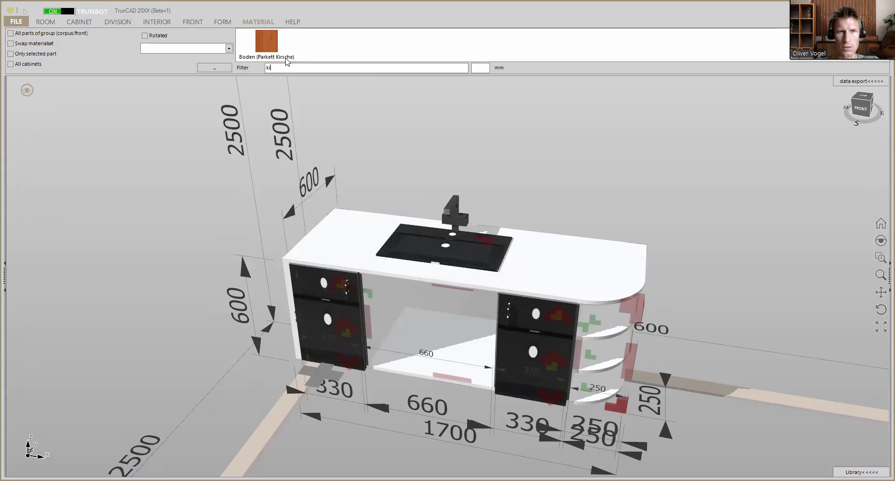
key("BackSpace")
type("üc")
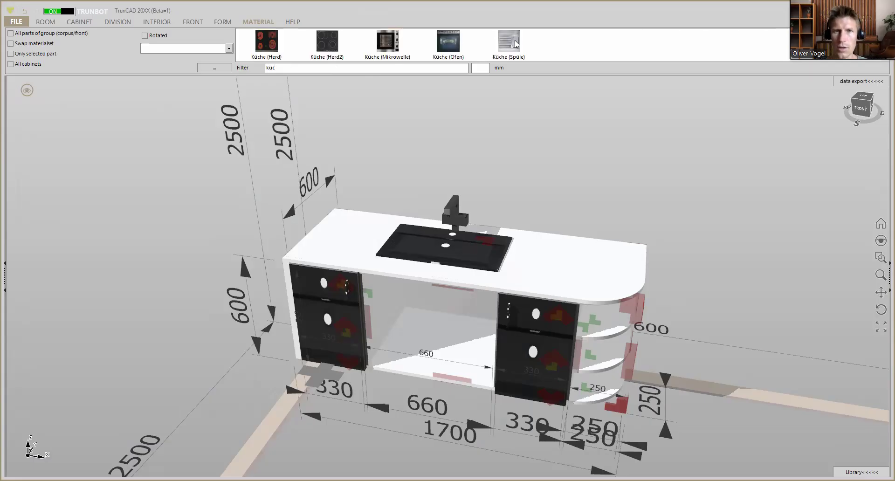
left_click(513, 47)
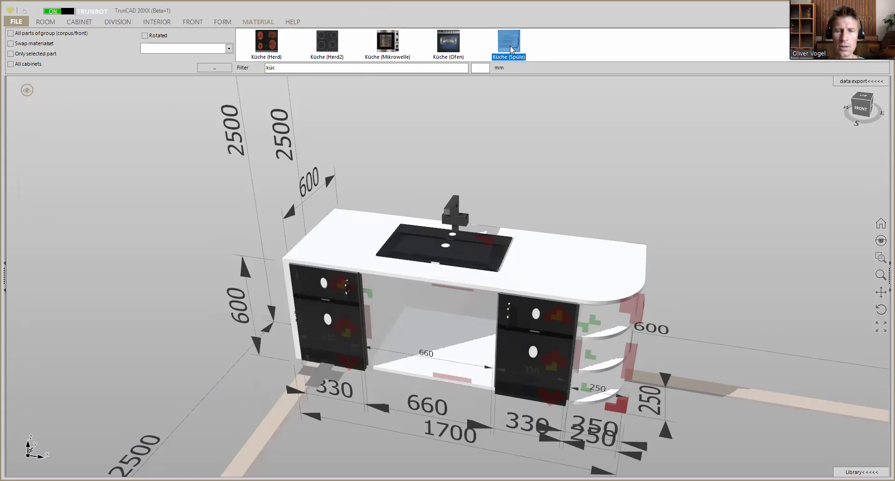
Step: Set the texture of the Küche (Spüle) material article to LuxeBath Waschbecken Keramik 605x365 from the Kuechen folder
left_click(222, 70)
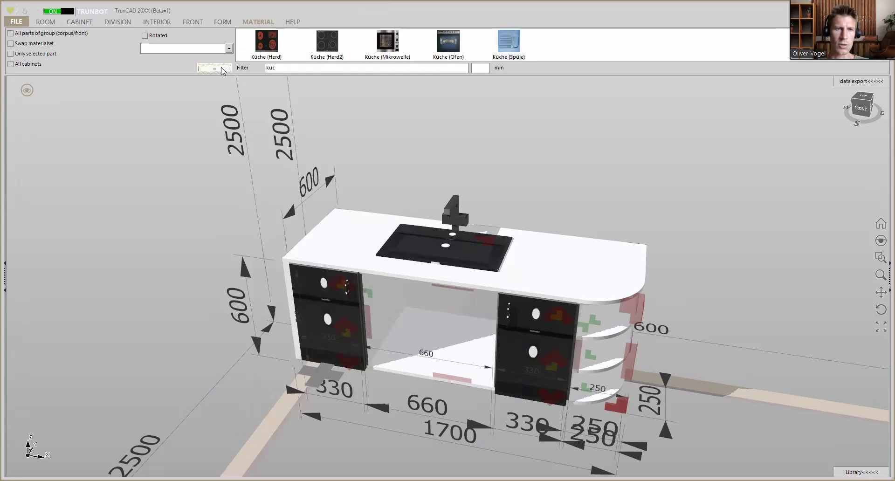
left_click(222, 71)
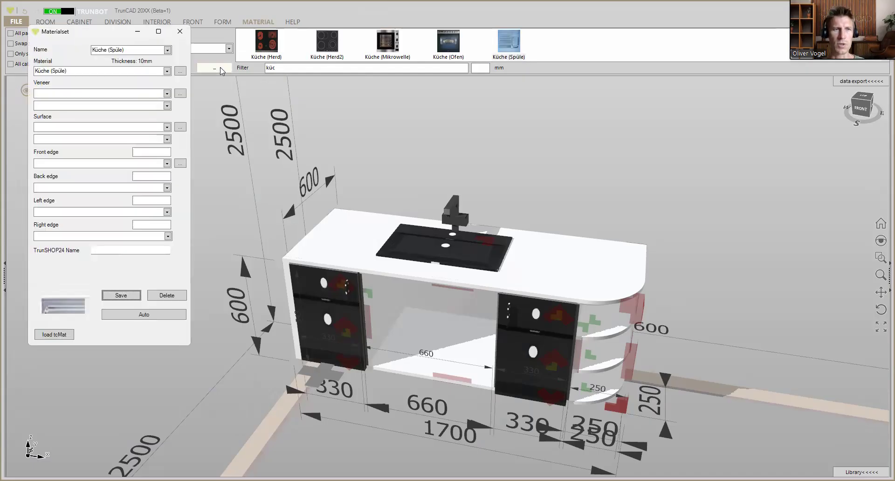
left_click(181, 71)
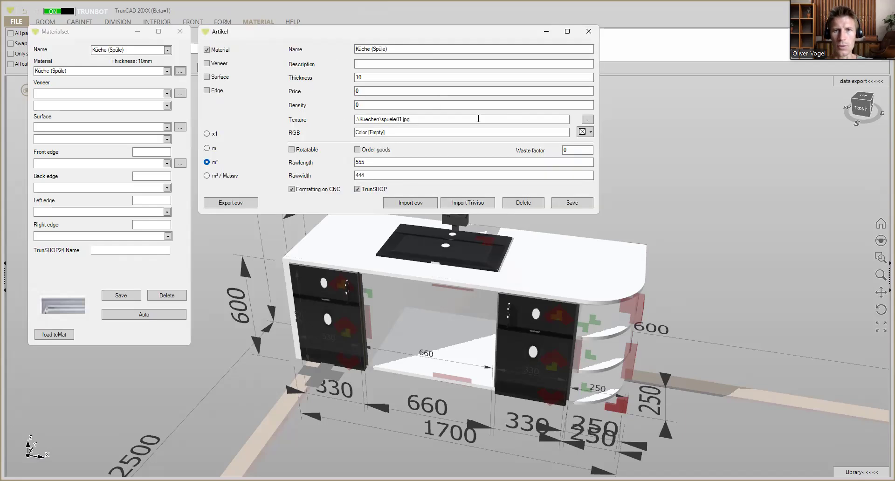
left_click(589, 120)
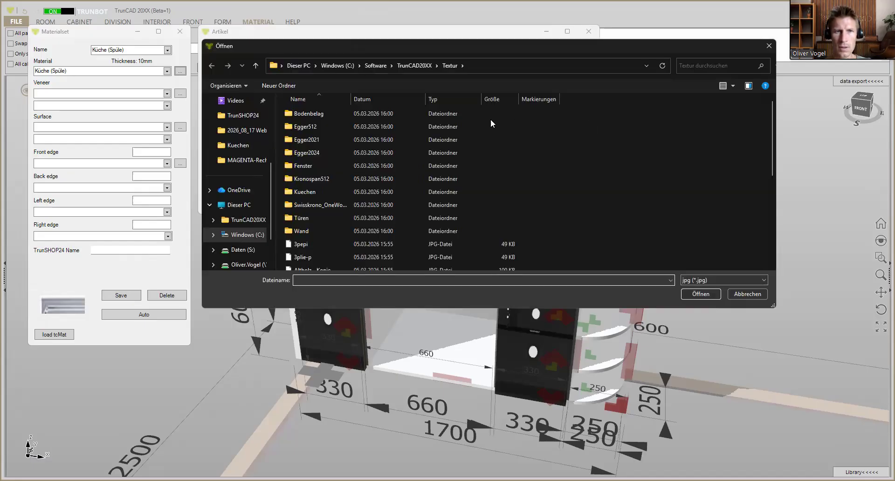
double_click(319, 192)
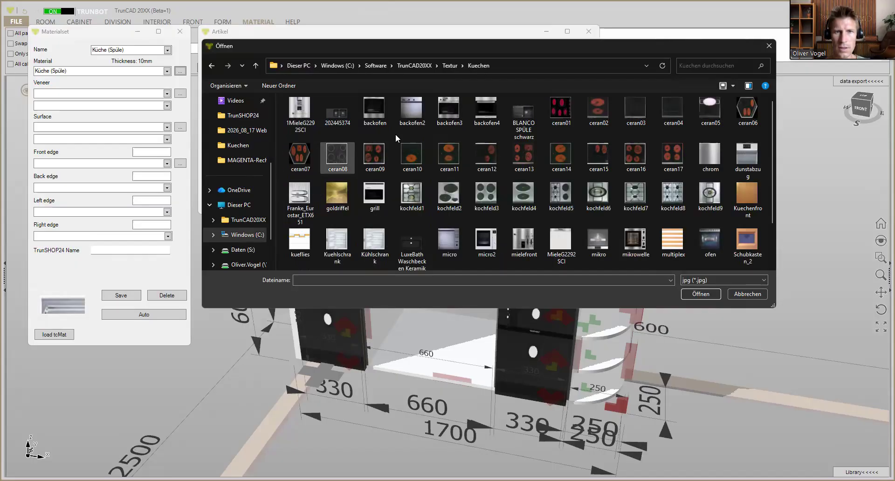
scroll(428, 130, "down", 1)
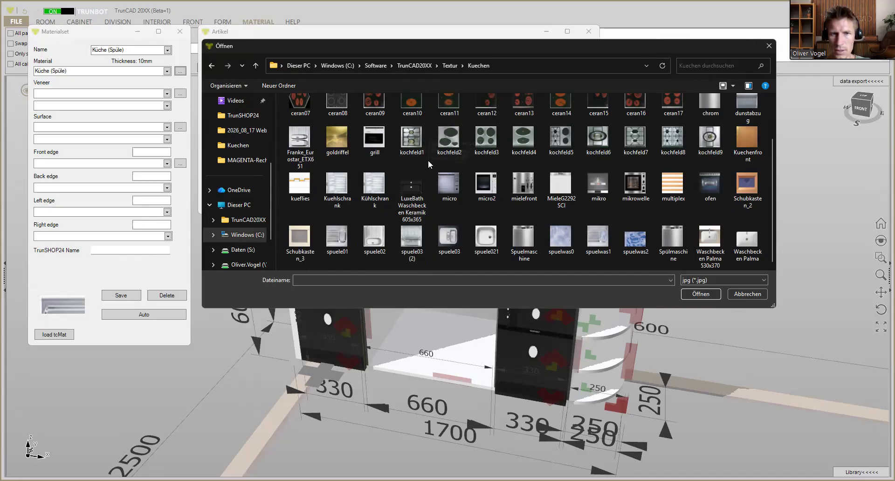
left_click(414, 189)
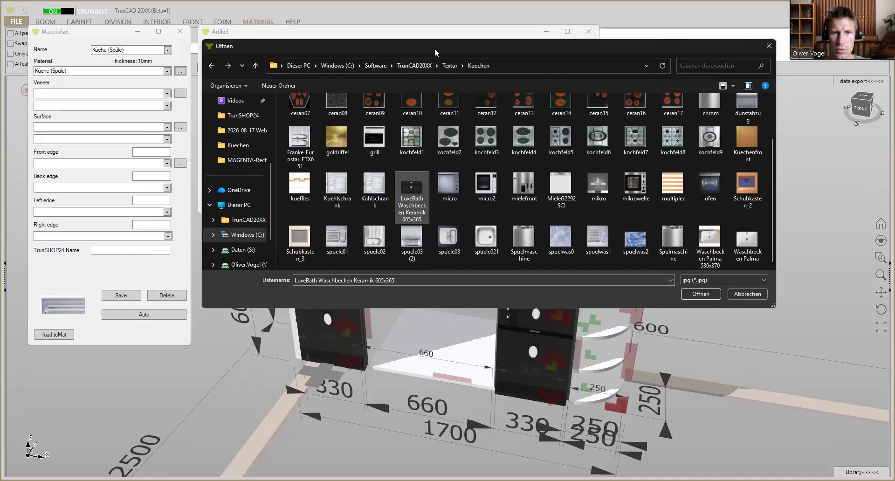
left_click_drag(431, 46, 448, 210)
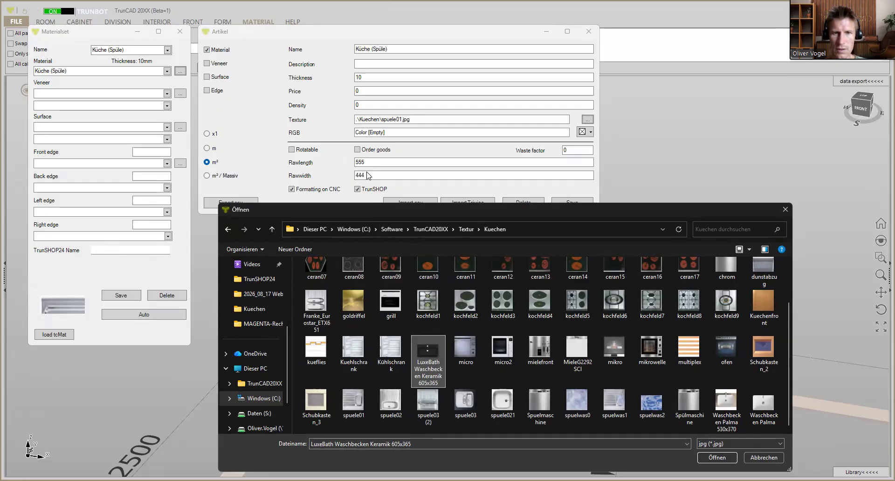
double_click(425, 348)
Step: Set the material article's raw length to 605 and its raw width to 365
double_click(373, 162)
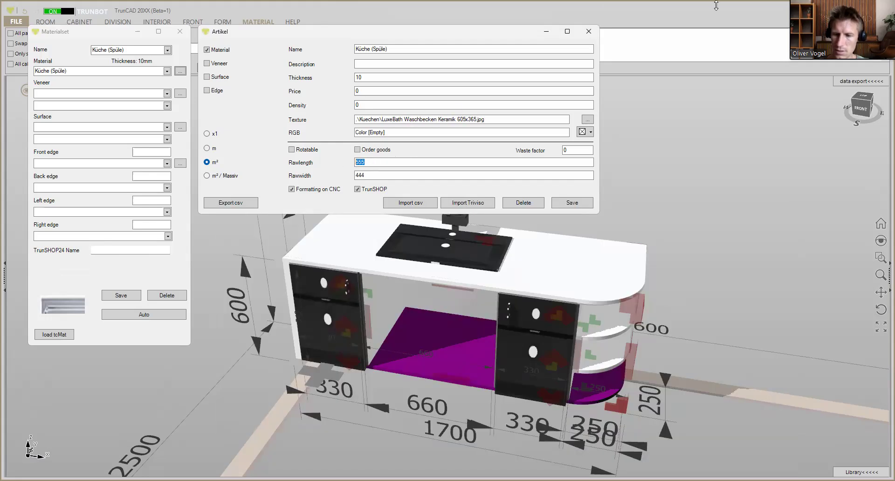
type("605")
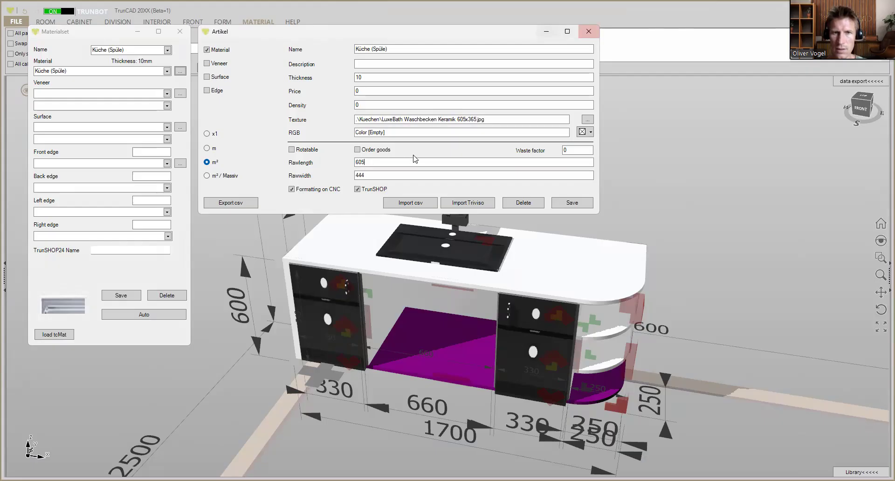
double_click(393, 175)
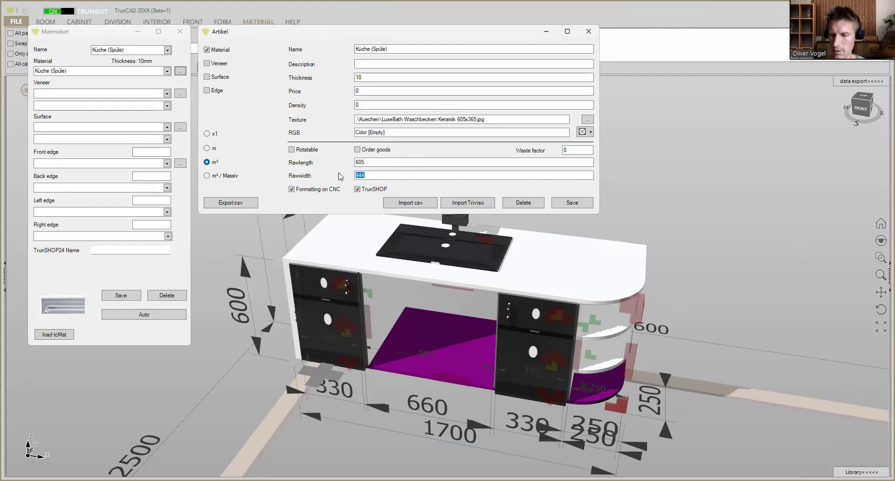
type("365")
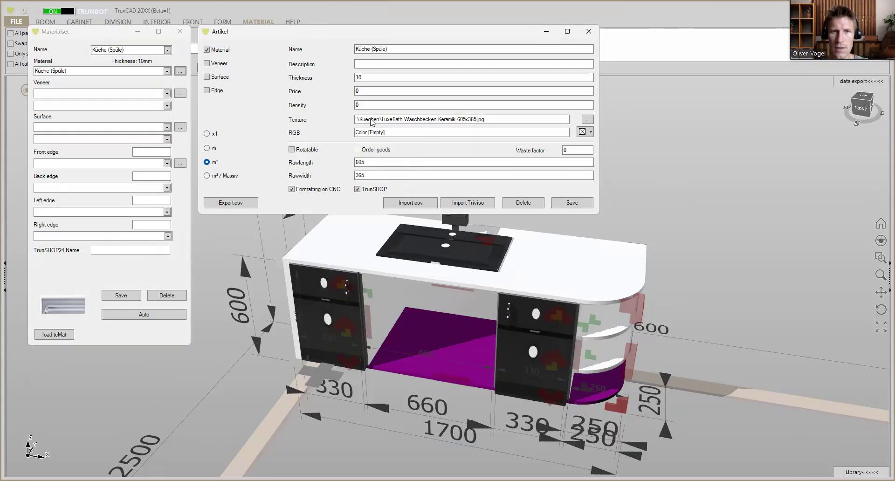
Step: Rename the material article as Luxe Bath Washbasin and save it
left_click_drag(395, 50, 291, 51)
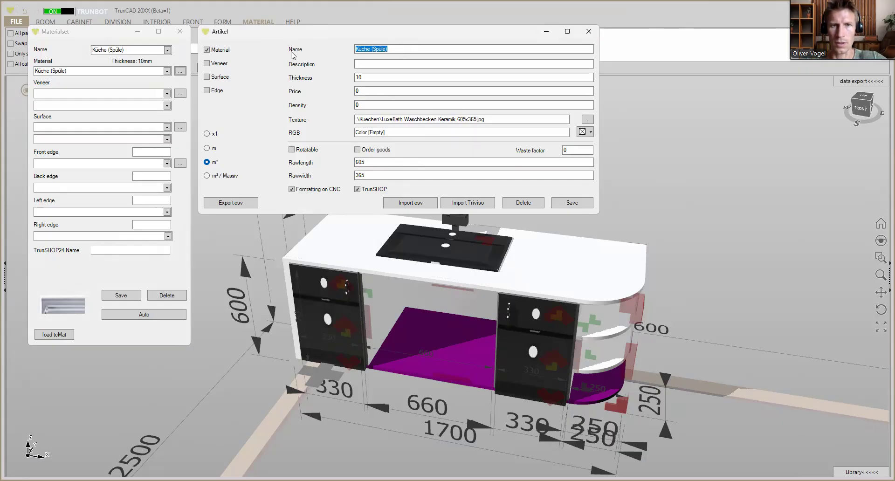
type("Luxe Bath")
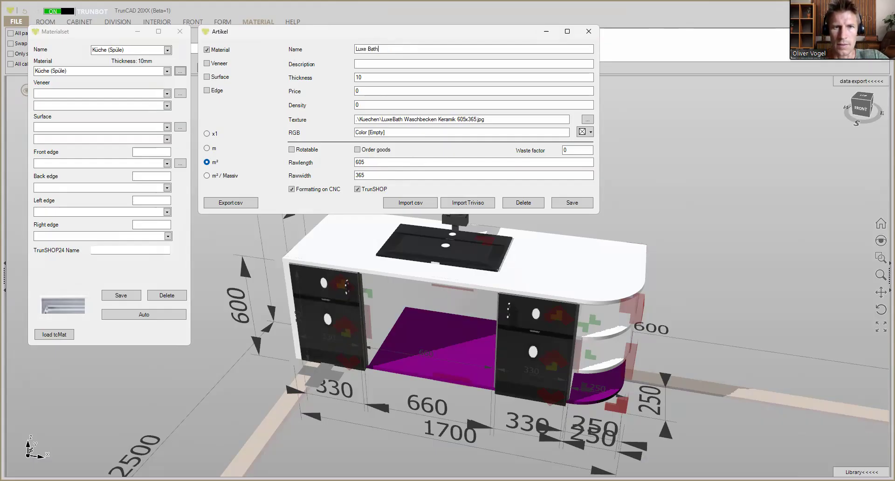
type(" Washba")
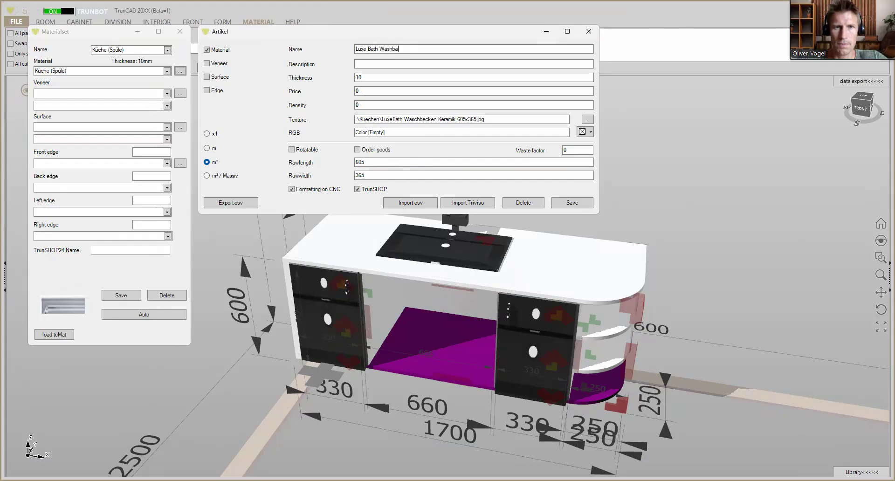
type("isin")
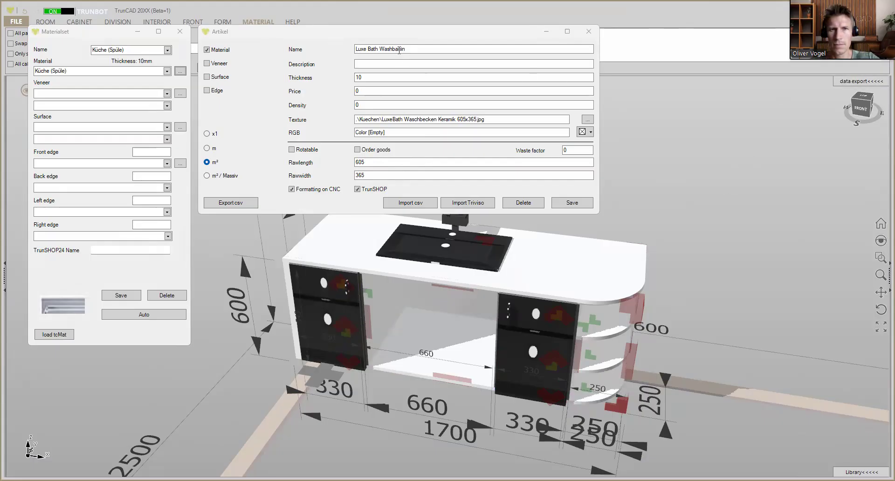
left_click(526, 29)
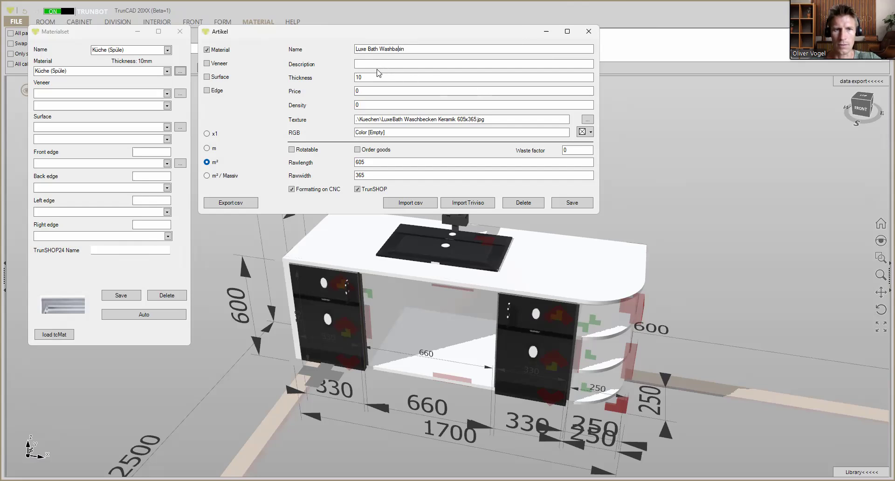
left_click(573, 203)
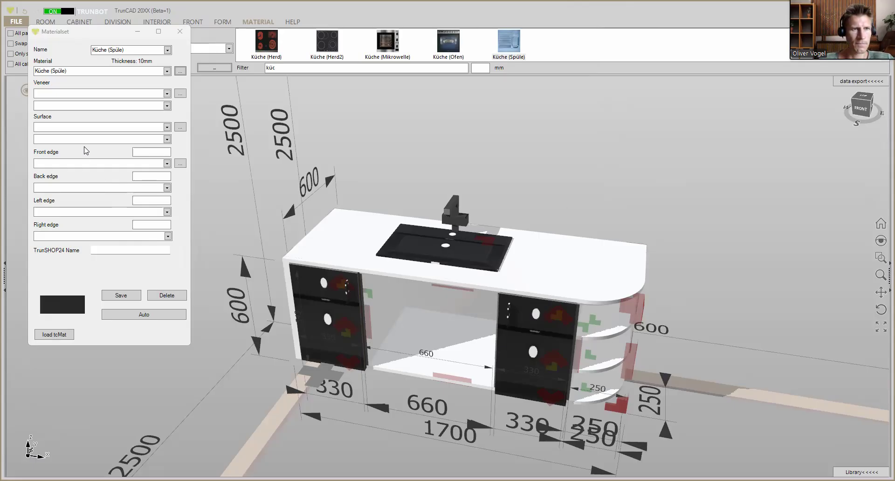
Step: Assign the Luxe Bath Washbasin material to the material set, name the set "Luxe Bath Washbasin -", save it and close the dialog
left_click(48, 77)
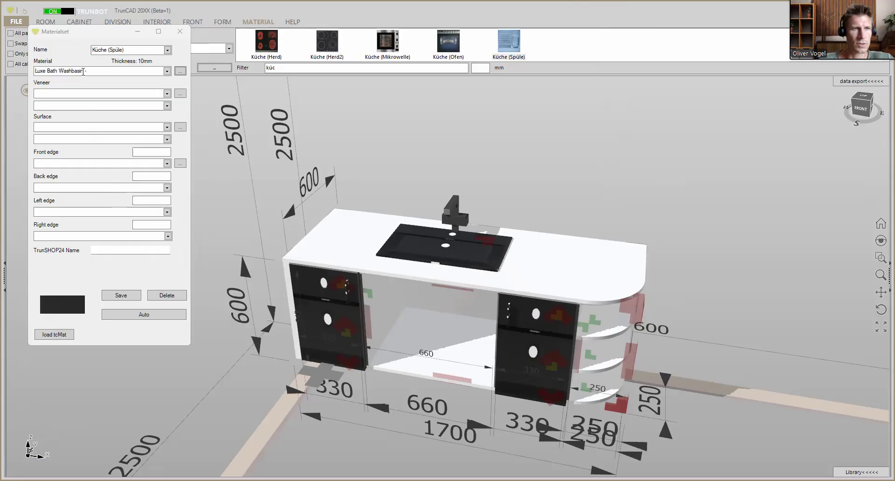
left_click(90, 72)
key("ctrl+c")
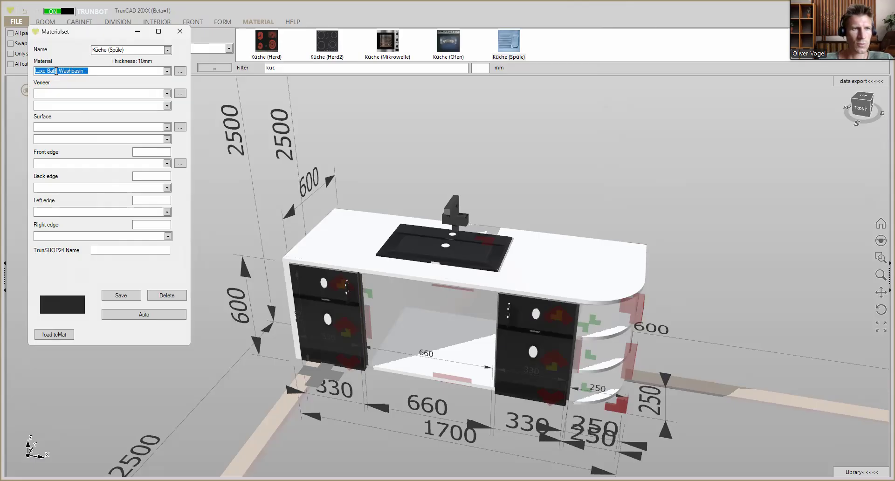
right_click(55, 74)
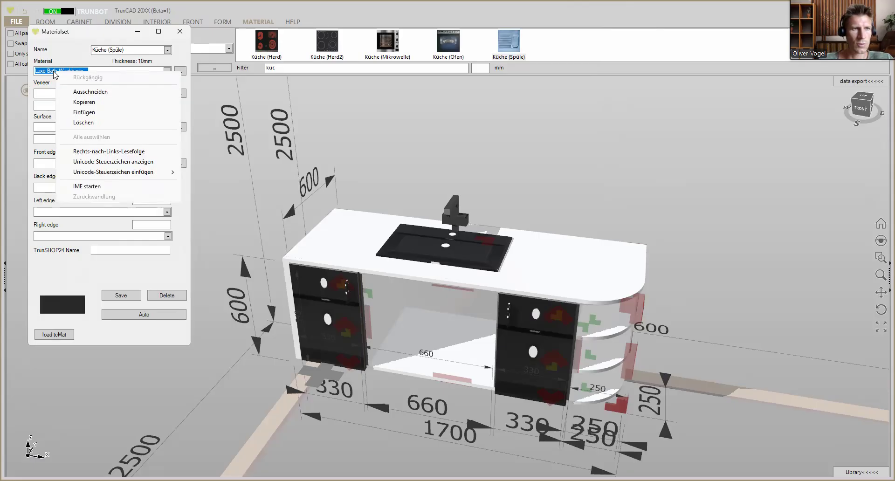
left_click(88, 102)
left_click(128, 50)
right_click(128, 50)
left_click(159, 93)
left_click(128, 297)
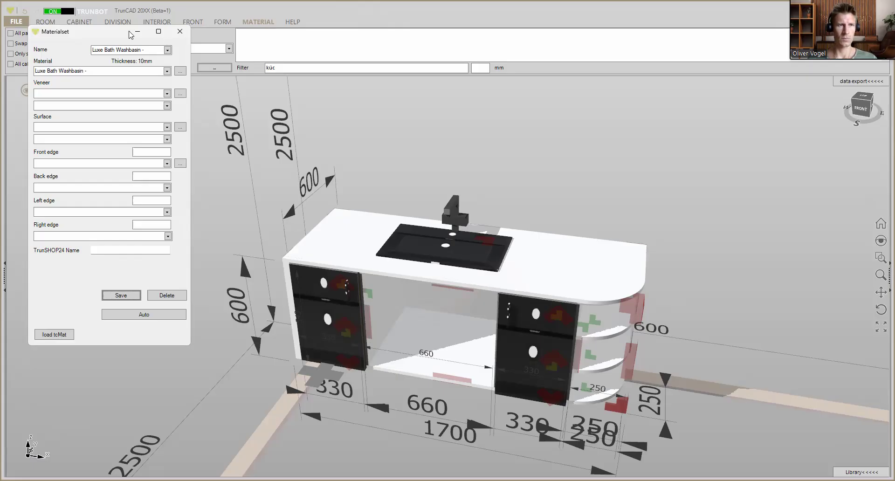
left_click_drag(110, 31, 150, 37)
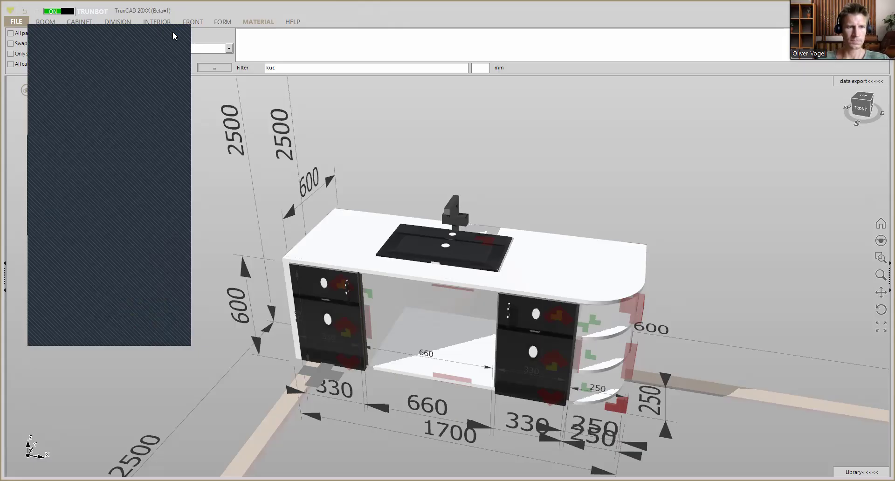
left_click(127, 197)
Step: Search the materials with the filters "wash" and "was" and select Luxe Bath Washbasin
left_click(282, 67)
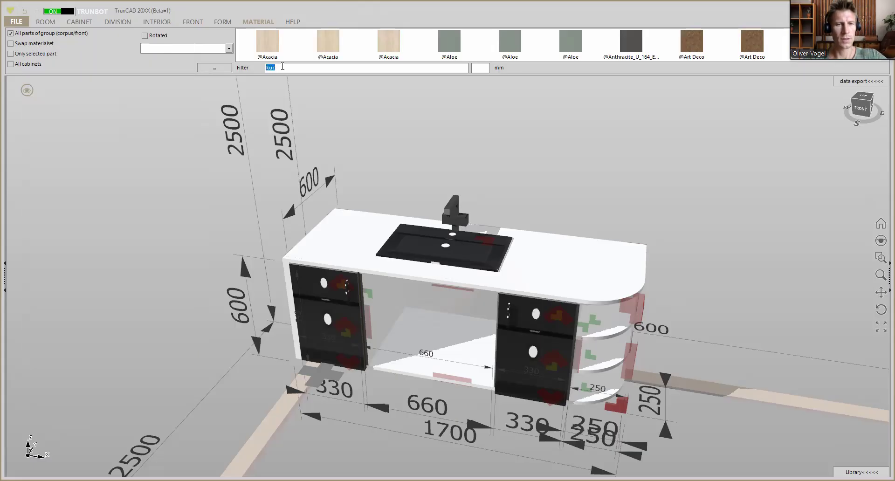
type("wash")
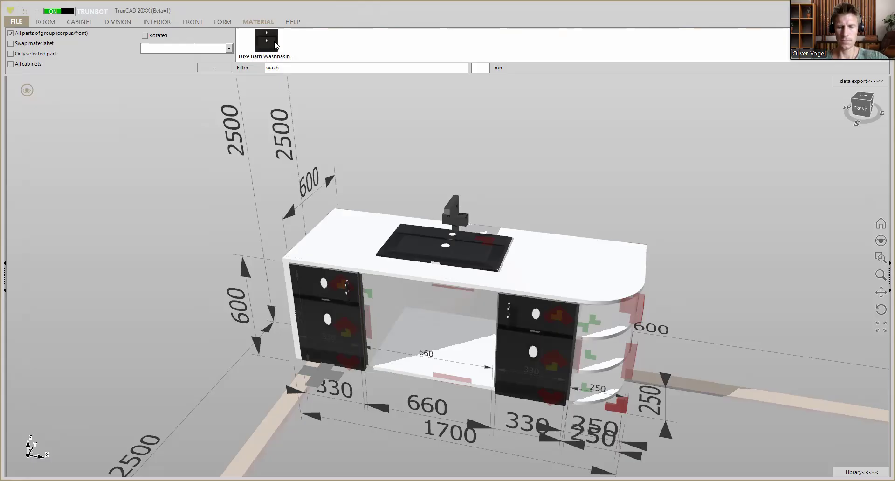
key("BackSpace")
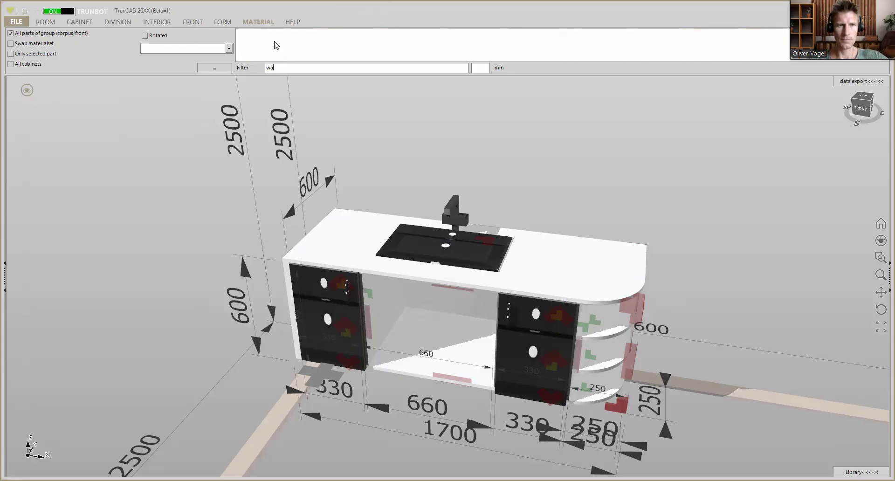
type("ch")
key("BackSpace")
key("BackSpace")
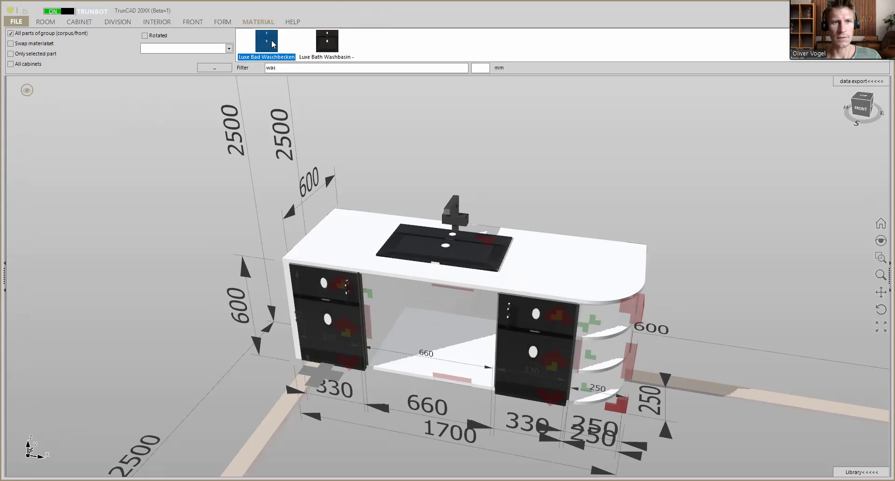
left_click(331, 42)
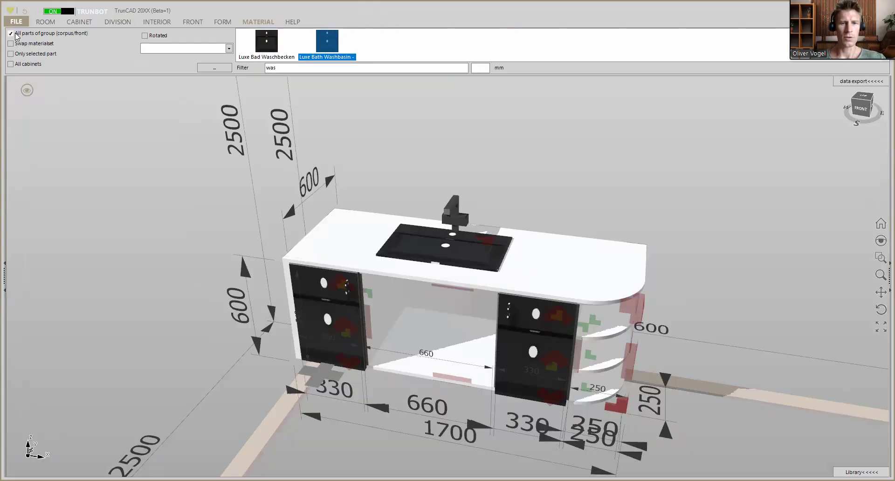
left_click(10, 34)
left_click(10, 34)
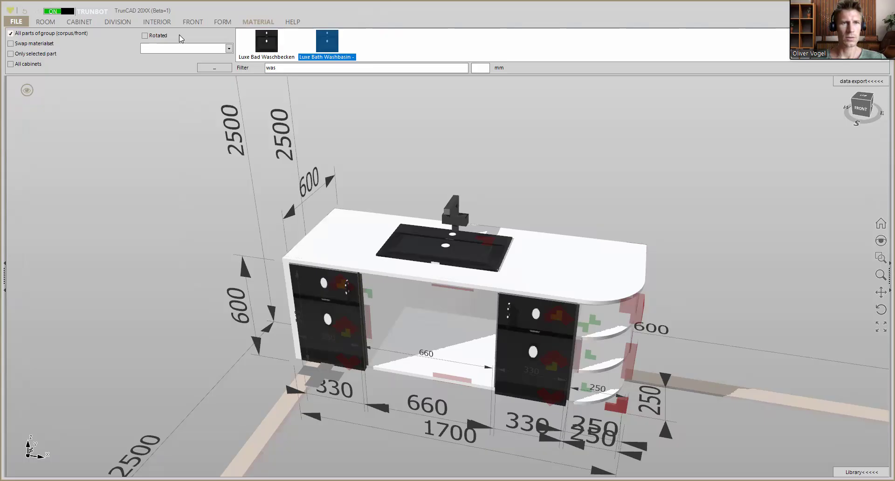
Step: Filter the materials by "f8" and apply Egger F800 19mm to the worktop only, with group-wide application off
left_click(320, 69)
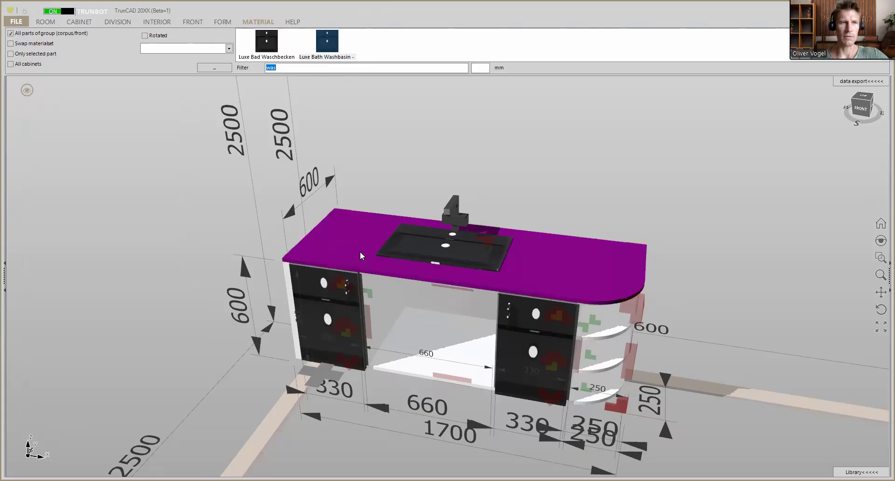
type("f8")
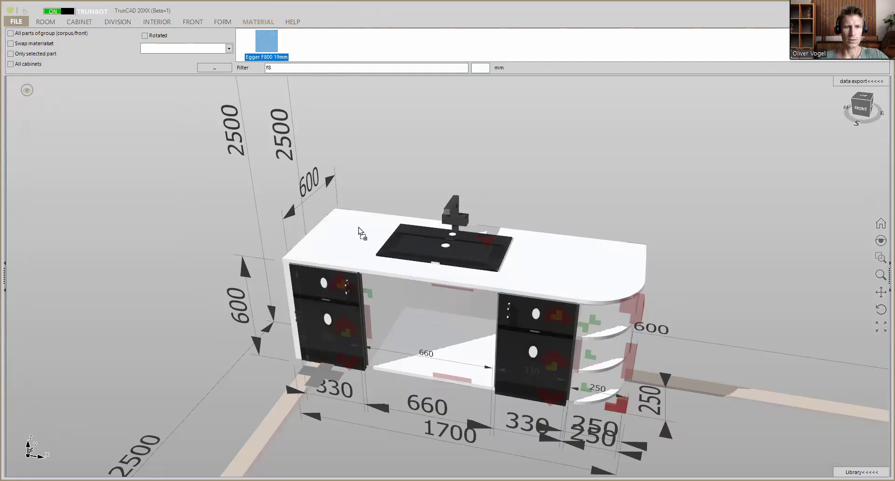
left_click_drag(358, 232, 348, 225)
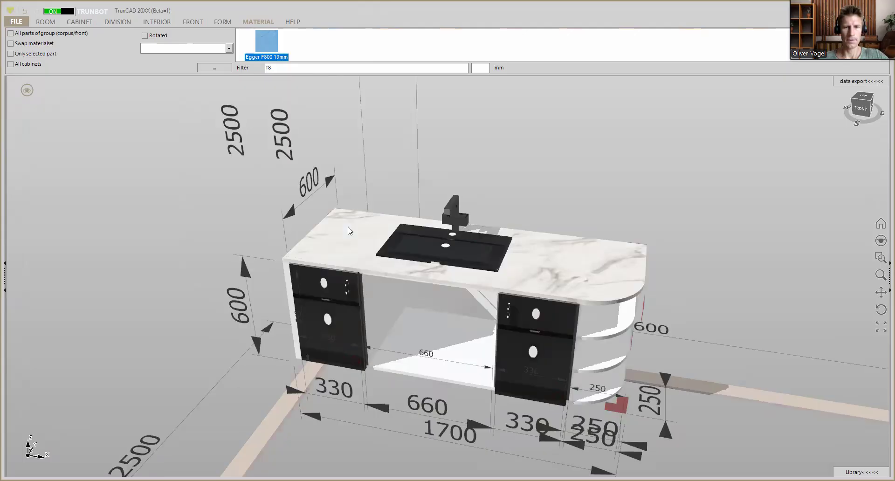
Step: Add two drawers to the open 660 mm middle compartment, keeping the Hettich Quadro V6 Silent System hardware
left_click(192, 22)
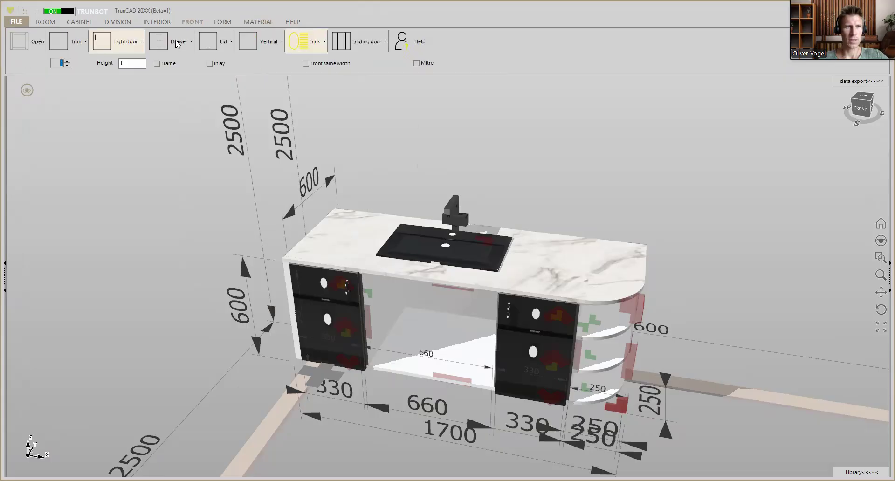
left_click(68, 61)
left_click(183, 52)
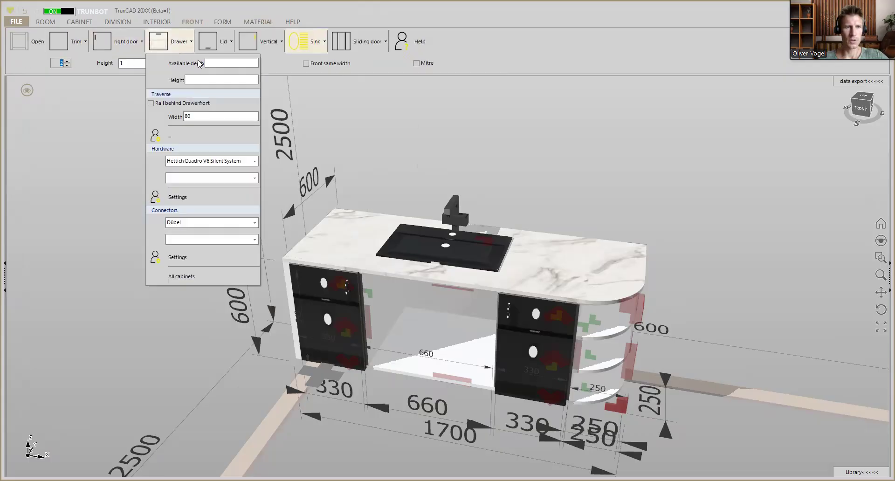
left_click(254, 161)
scroll(232, 194, "up", 1)
scroll(232, 193, "up", 5)
scroll(232, 192, "up", 3)
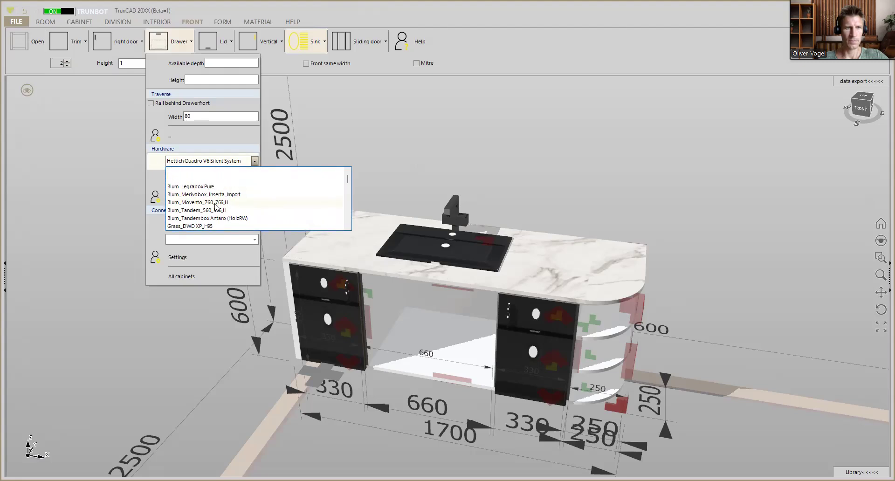
left_click(190, 97)
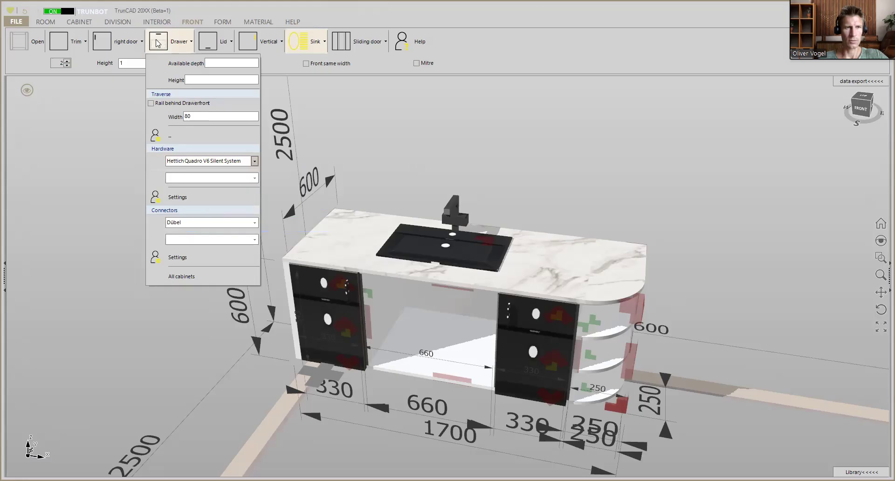
left_click_drag(164, 40, 411, 299)
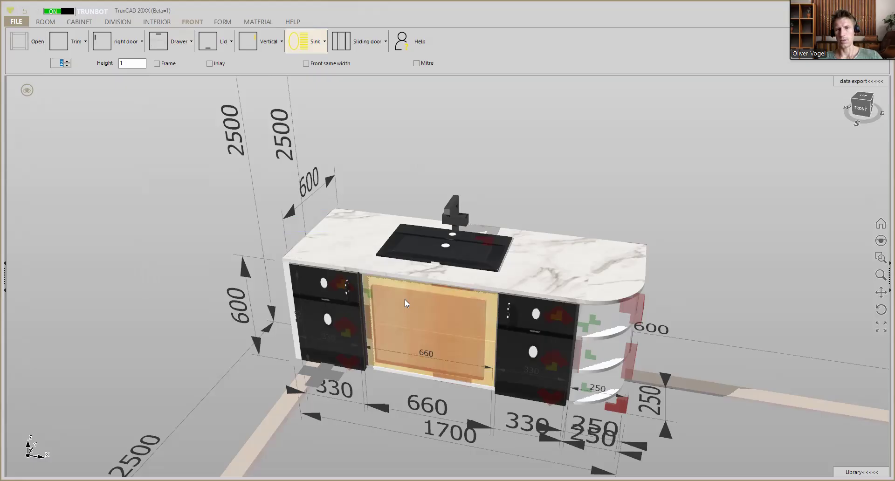
left_click(405, 302)
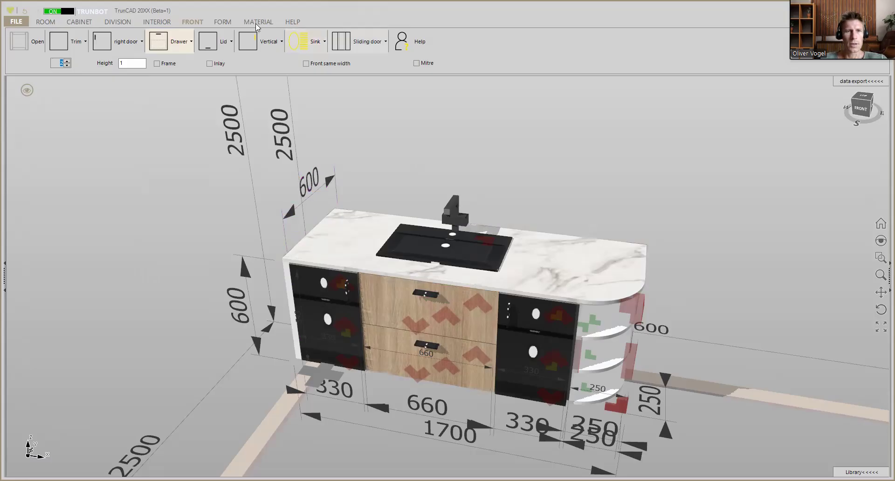
Step: Filter the materials by "999" and apply the second Egger U999 19mm variant to the middle drawer fronts, with all parts of the group enabled
left_click(276, 44)
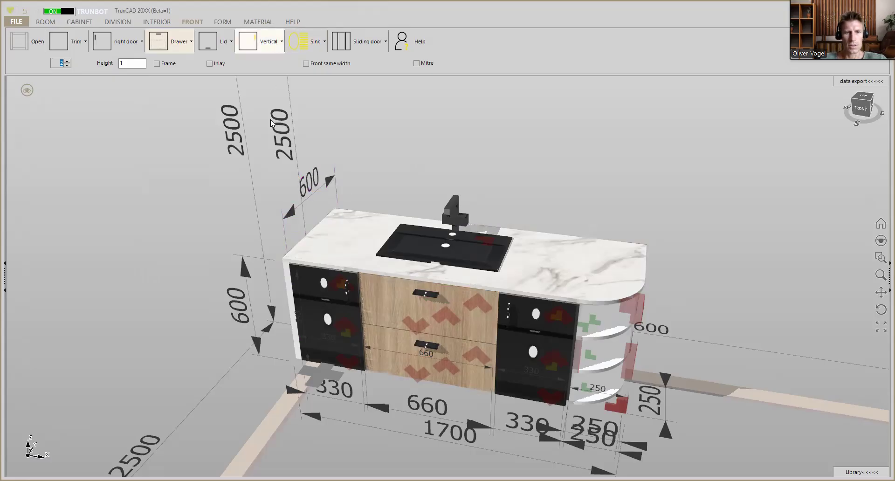
left_click(260, 23)
double_click(289, 69)
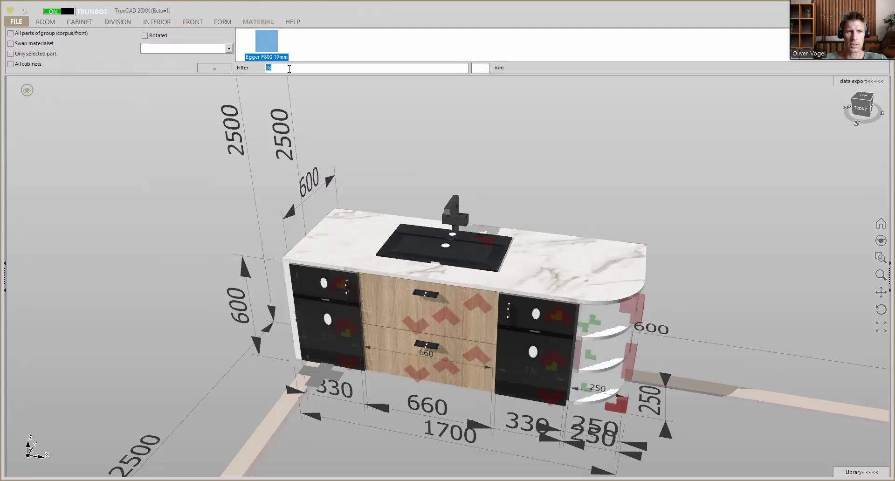
type("999")
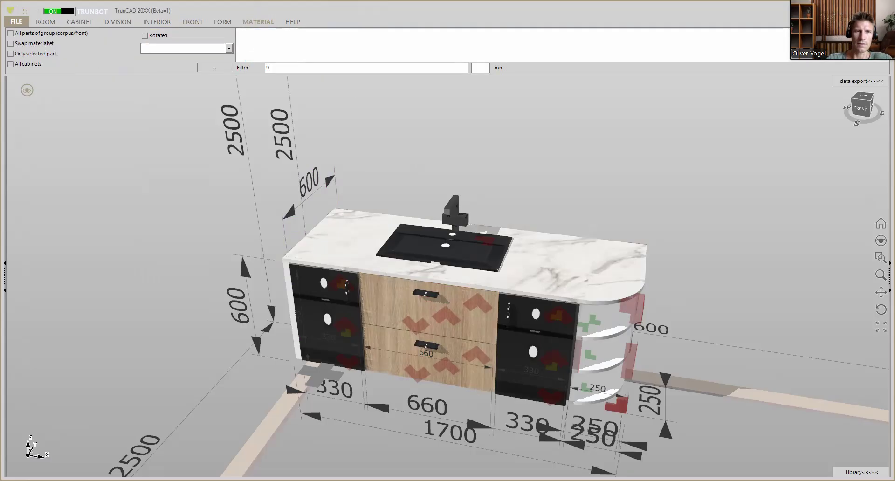
left_click(10, 34)
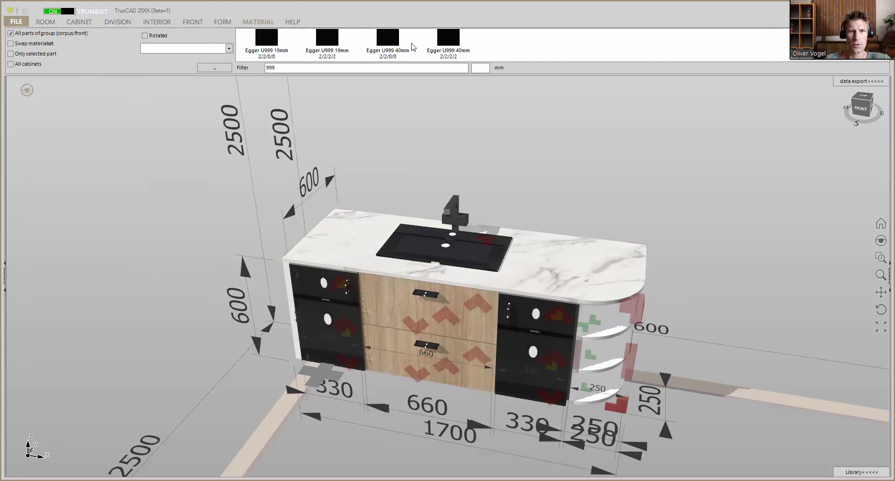
left_click(327, 40)
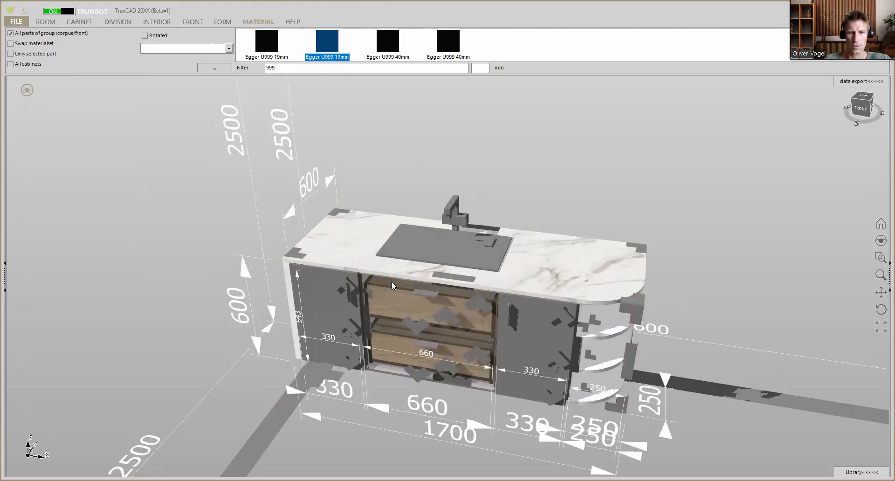
left_click(391, 281)
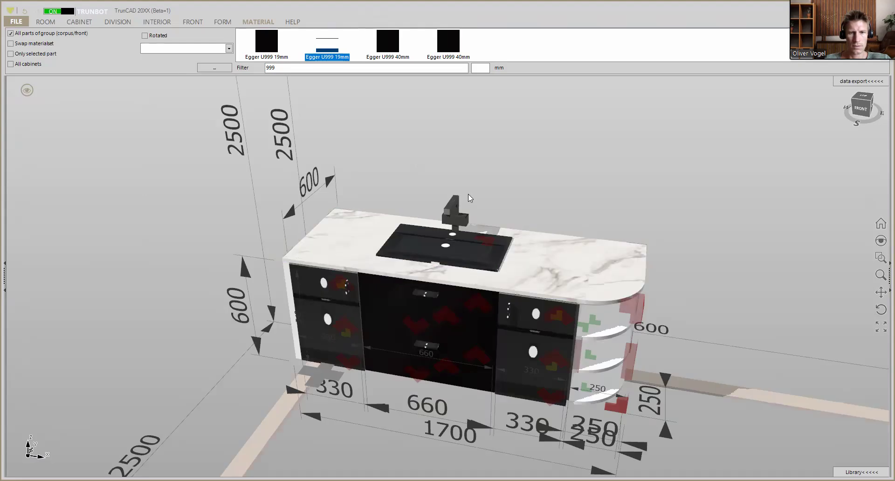
Step: Apply the same Egger U999 19mm material to the 330 mm door fronts for all parts of the group
middle_click_drag(532, 185, 473, 167)
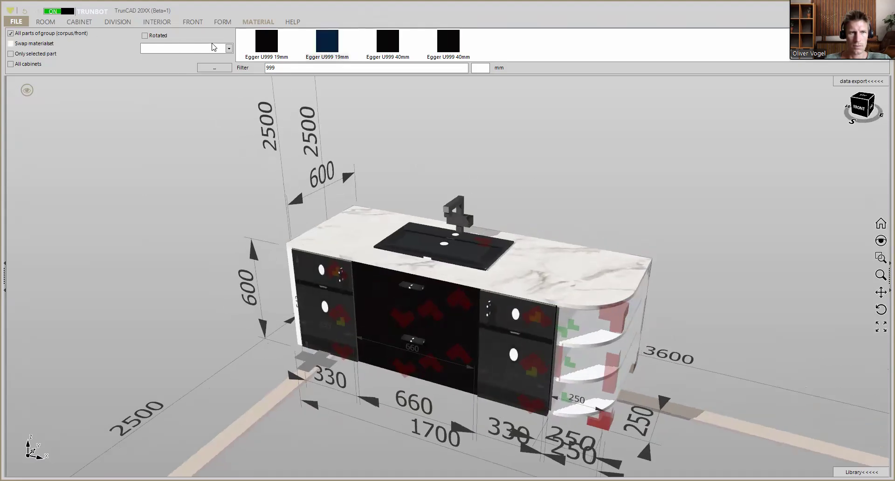
left_click(327, 41)
left_click(498, 354)
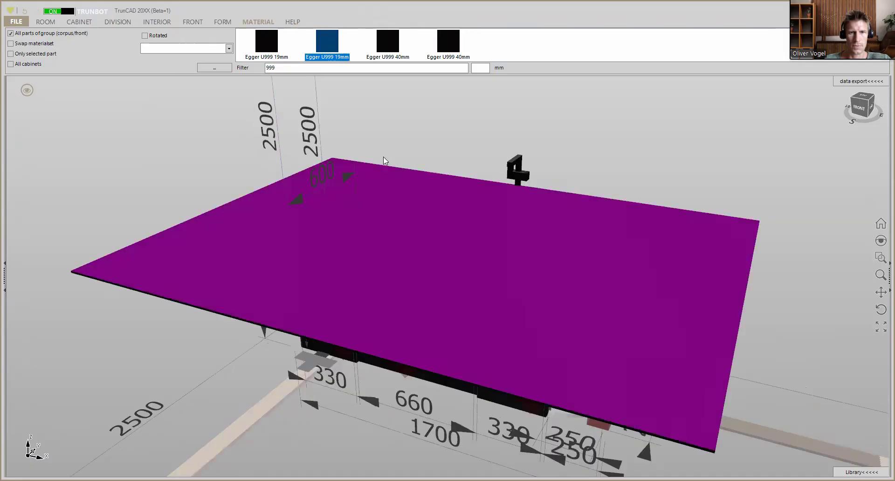
Step: Filter the materials by "wash" and apply Luxe Bath Washbasin to the sink part alone, with group-wide application off
mouse_move(462, 261)
middle_mouse_down()
mouse_move(471, 240)
mouse_move(475, 267)
middle_mouse_up()
double_click(289, 67)
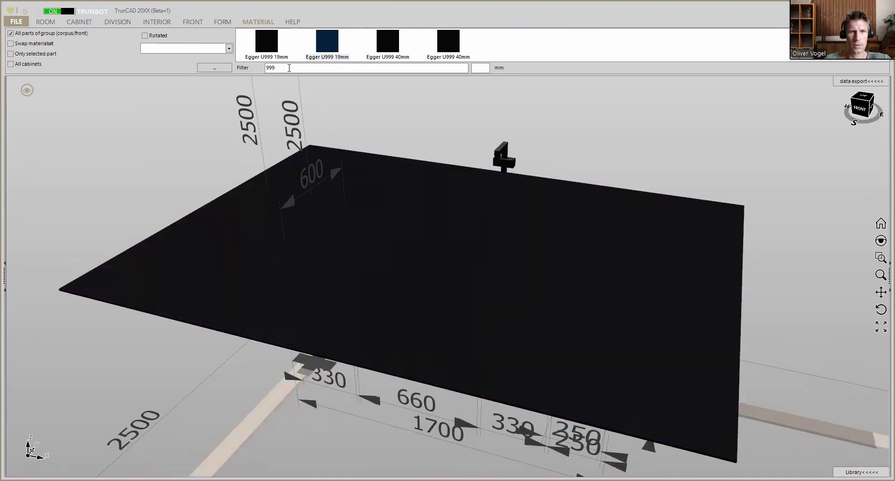
type("wa")
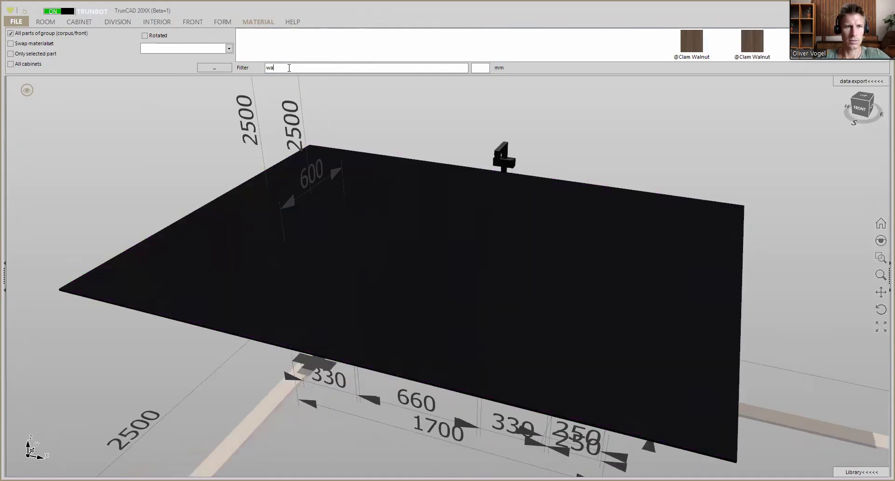
type("sh")
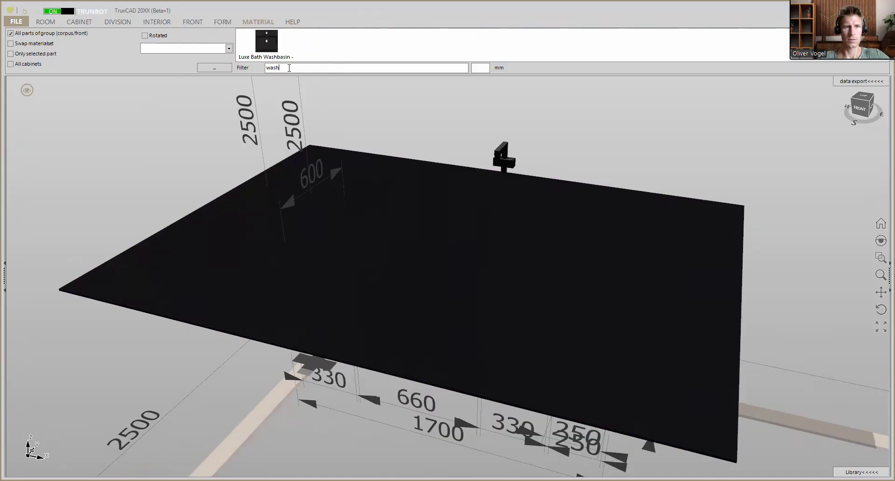
left_click(11, 34)
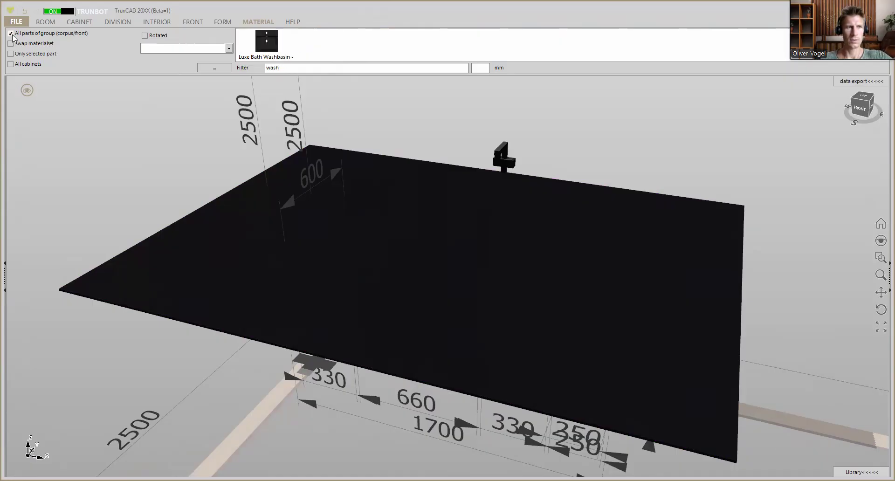
left_click_drag(266, 41, 444, 248)
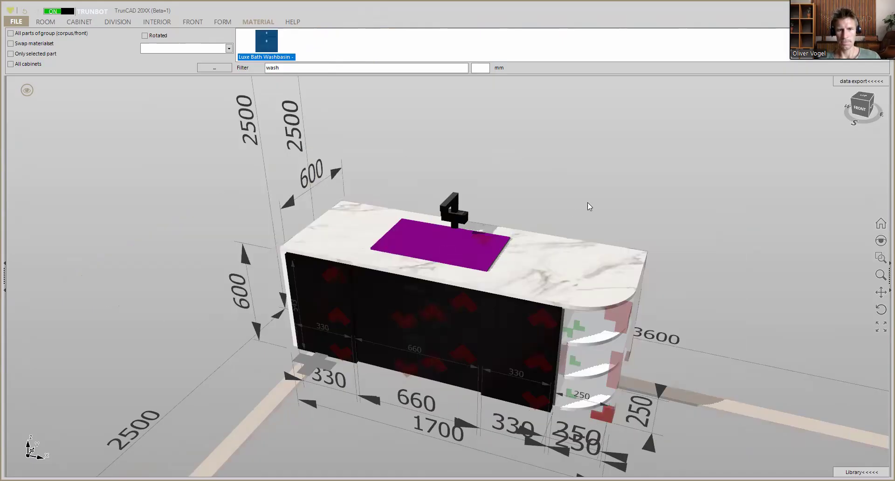
Step: Filter the materials by "weis" and apply the sixth Egger Weiss 19mm variant to the door and drawer handles
scroll(581, 201, "up", 4)
middle_click_drag(581, 200, 567, 182)
scroll(366, 342, "up", 3)
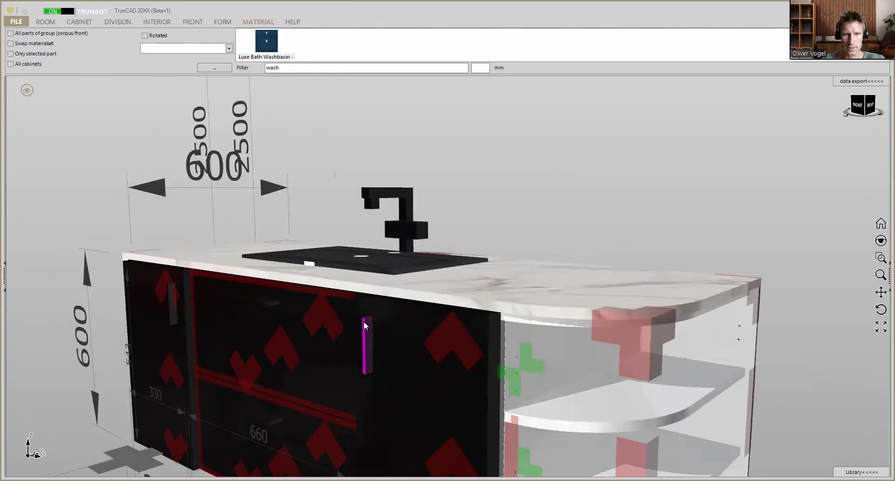
double_click(292, 66)
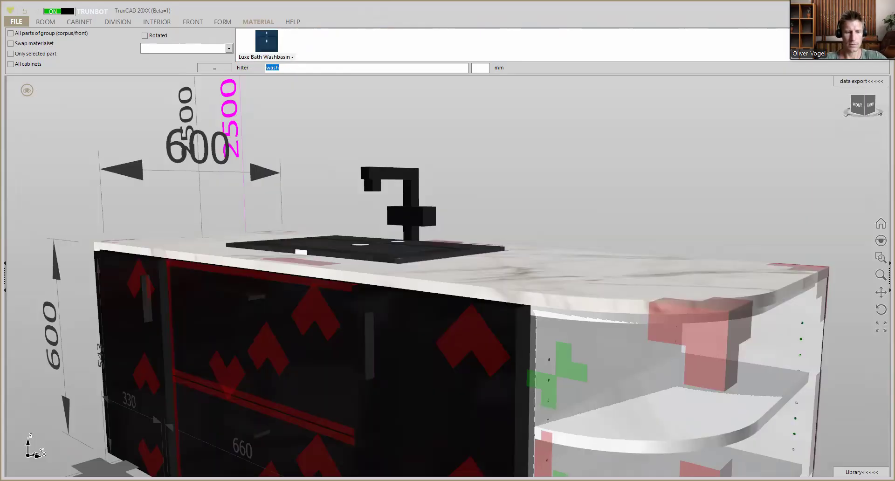
type("weis")
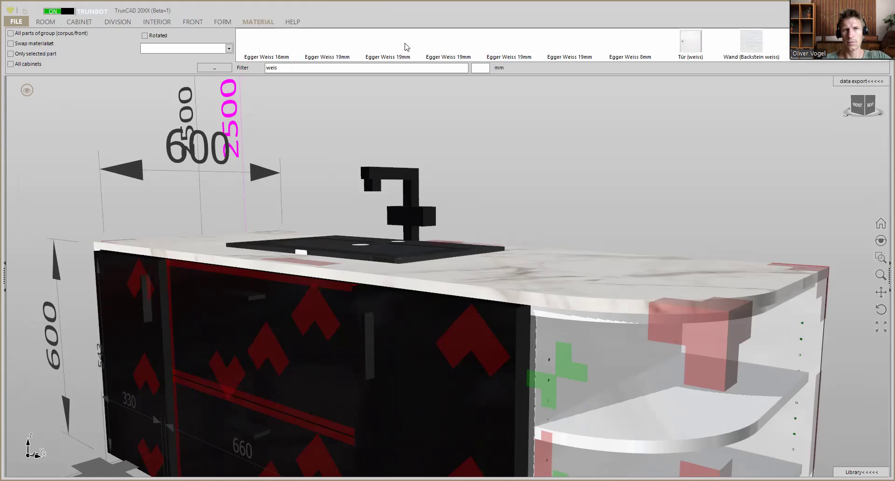
left_click(566, 48)
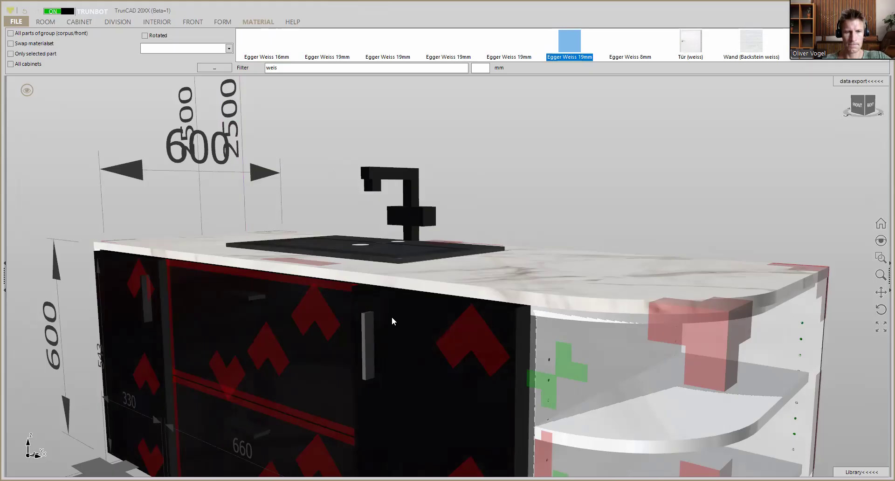
scroll(495, 211, "down", 5)
middle_click_drag(505, 234, 511, 251)
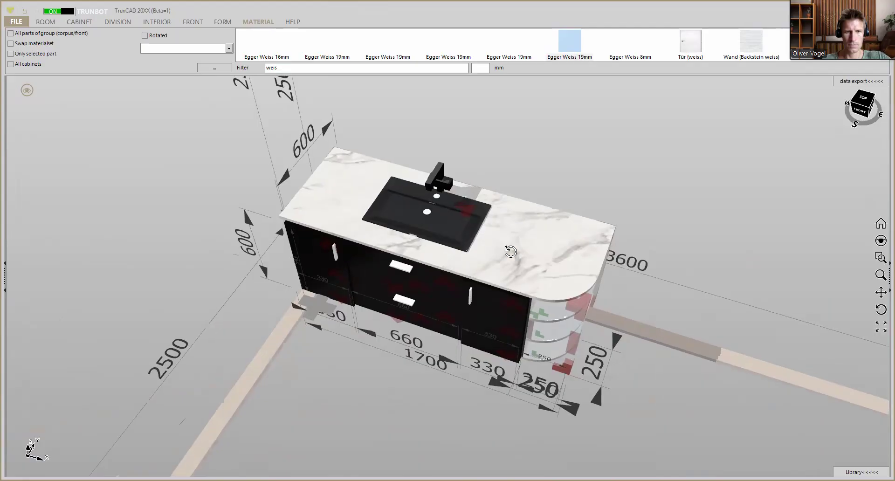
Step: Set the next cabinet's width to 1700 mm, height to 70000 mm and depth to 250 mm
scroll(512, 228, "down", 3)
scroll(569, 196, "up", 1)
middle_click_drag(569, 193, 569, 187)
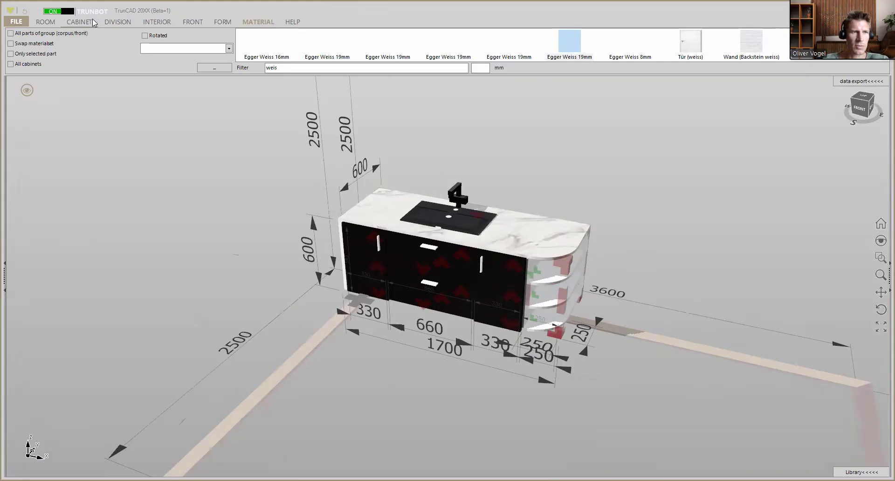
left_click(79, 21)
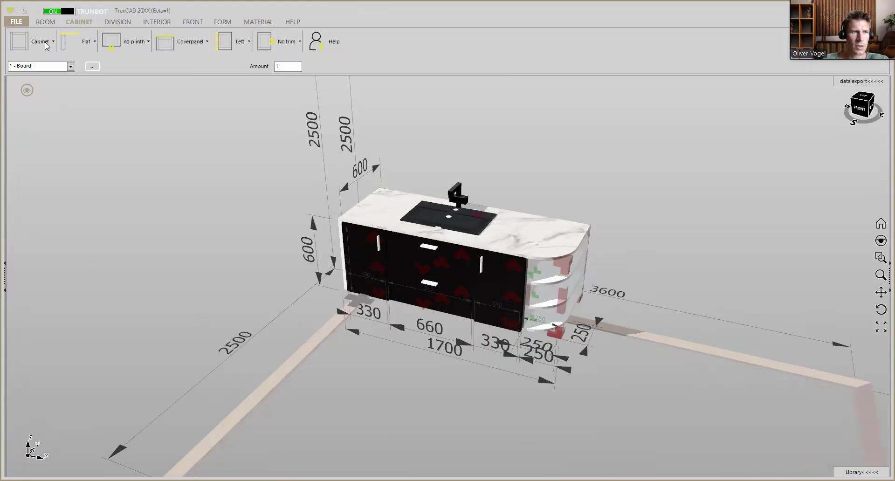
left_click(44, 46)
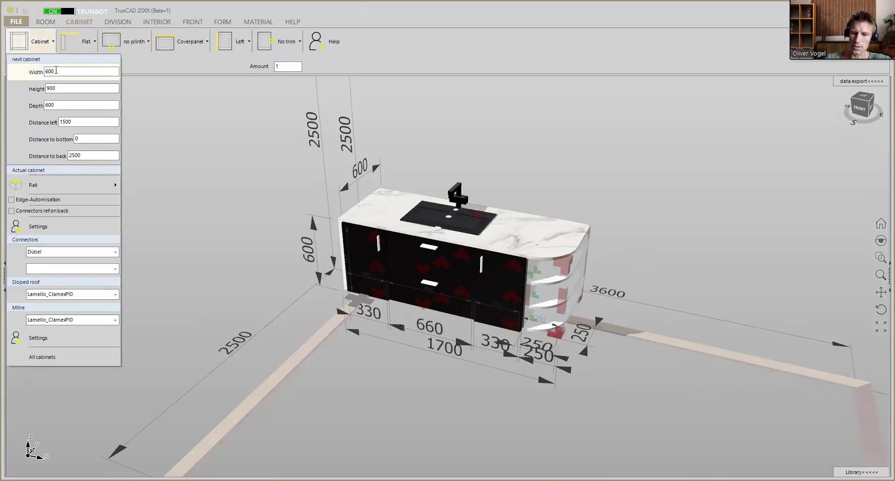
double_click(56, 70)
type("1700")
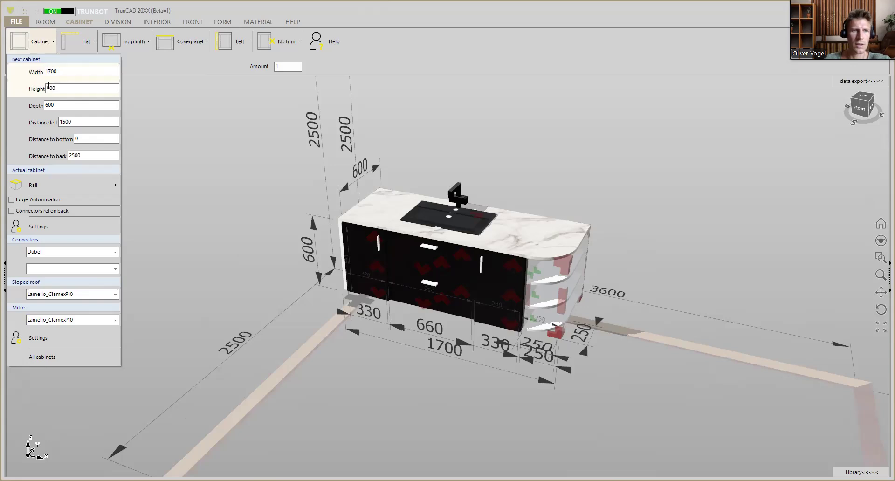
double_click(51, 89)
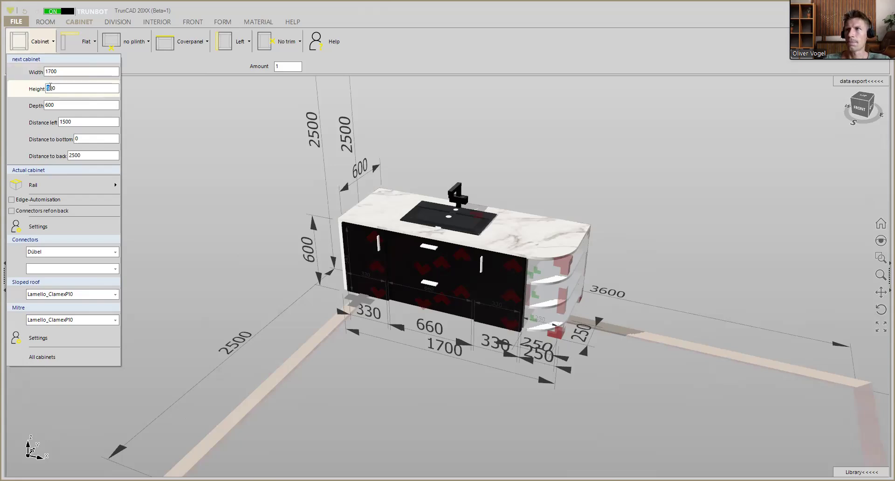
type("7000")
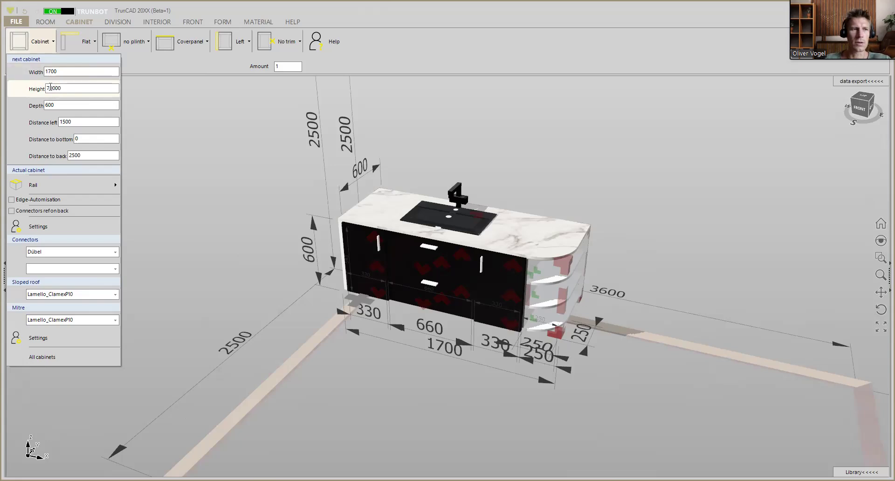
double_click(55, 105)
type("250")
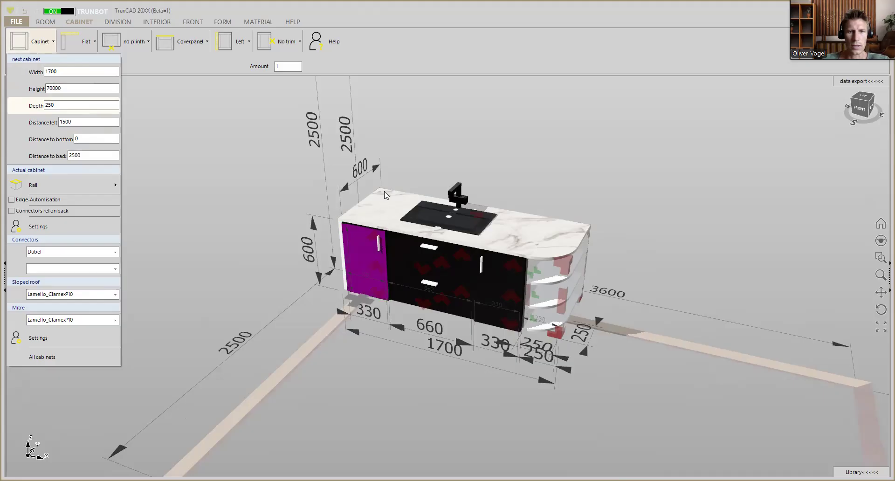
Step: Place the new cabinet on top of the base unit, at the corner marker on the worktop's rear left corner
scroll(381, 193, "up", 5)
scroll(381, 193, "up", 3)
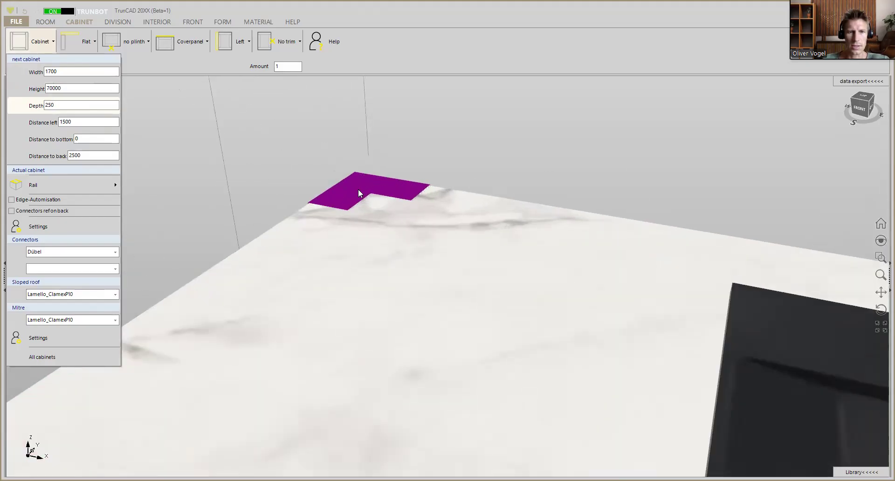
scroll(360, 191, "up", 2)
middle_click_drag(366, 191, 371, 191)
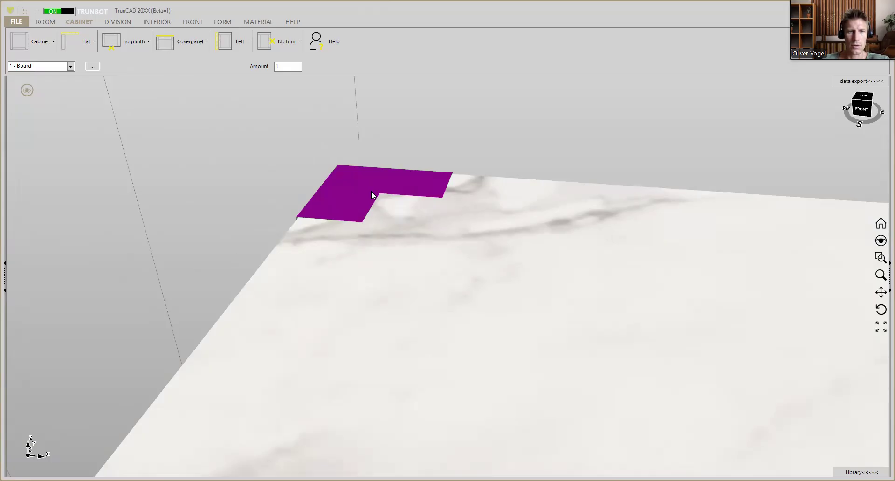
left_click_drag(29, 43, 287, 173)
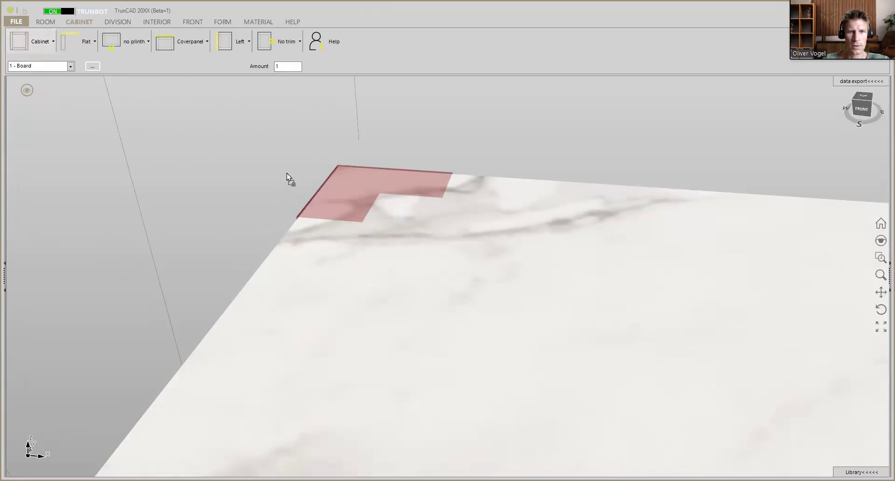
left_click_drag(332, 194, 335, 192)
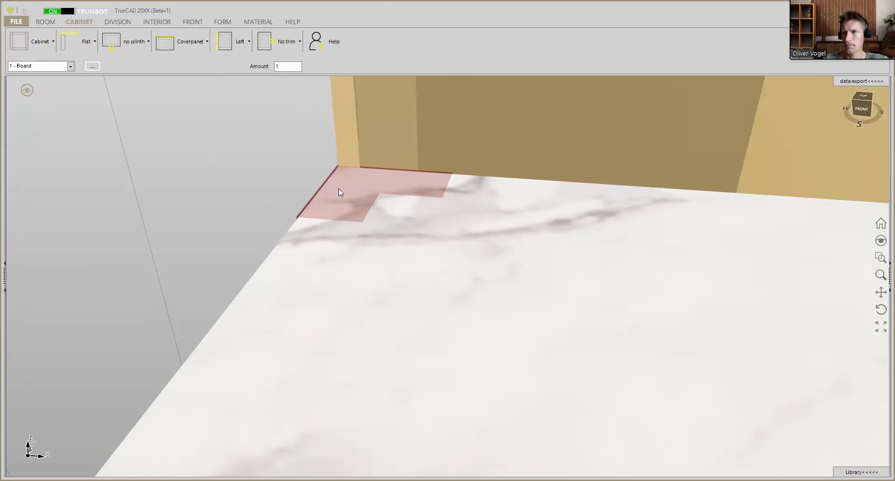
left_click(338, 188)
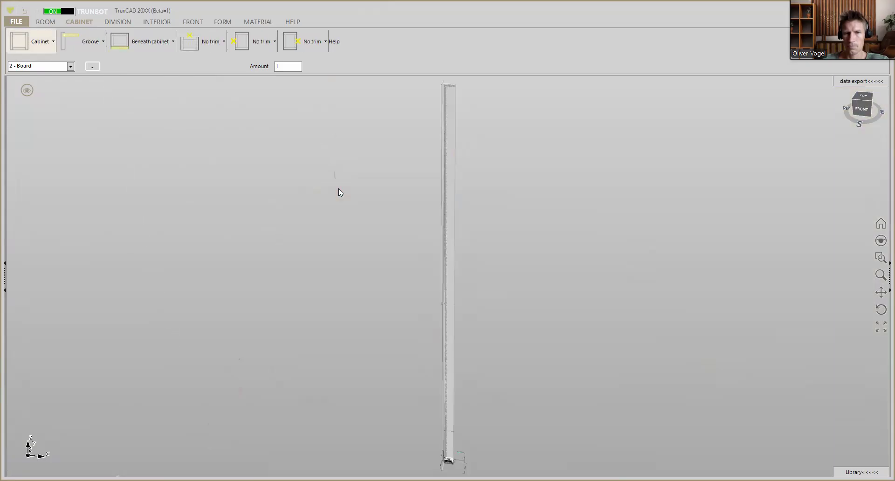
Step: Set the height for the next cabinet to 700 mm, leaving its width and depth as they are
left_click(46, 45)
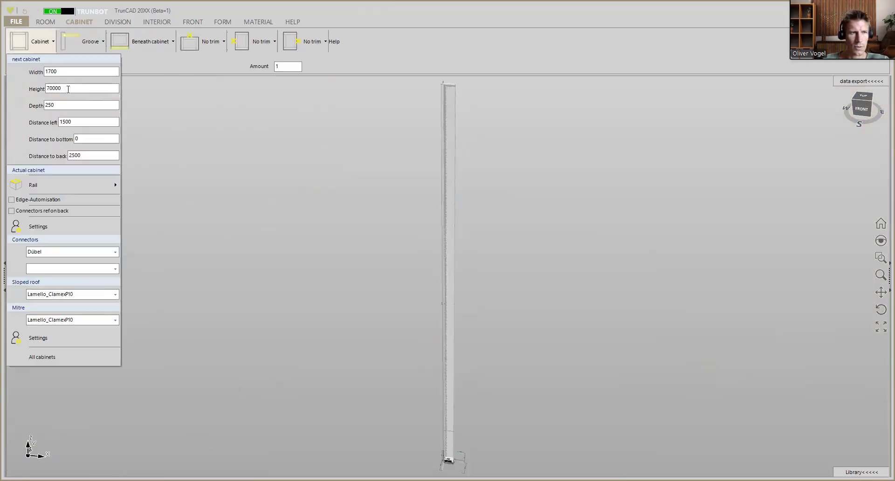
double_click(67, 89)
type("7000")
key("BackSpace")
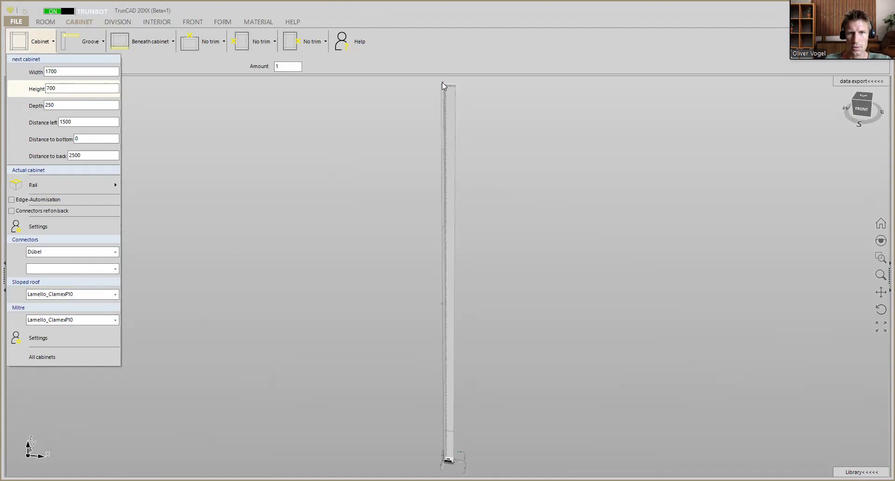
Step: Edit the height dimension of the placed upper cabinet and set it to 700 mm
scroll(451, 199, "down", 3)
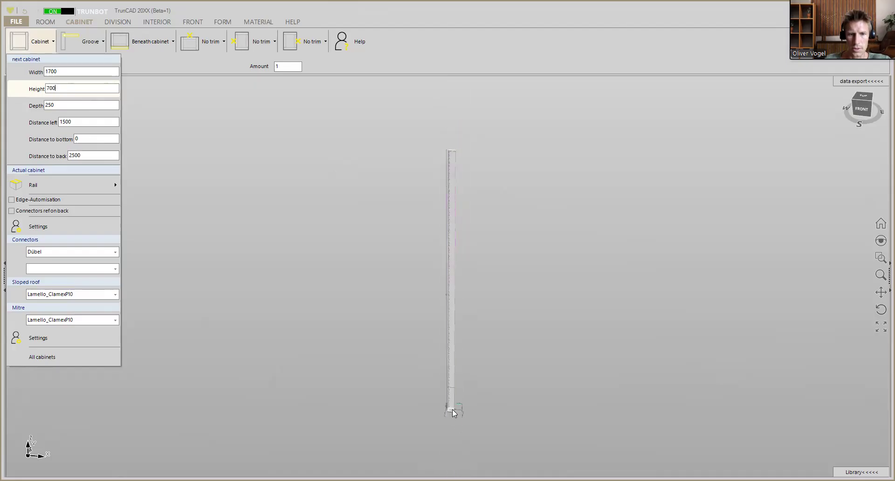
scroll(451, 410, "up", 2)
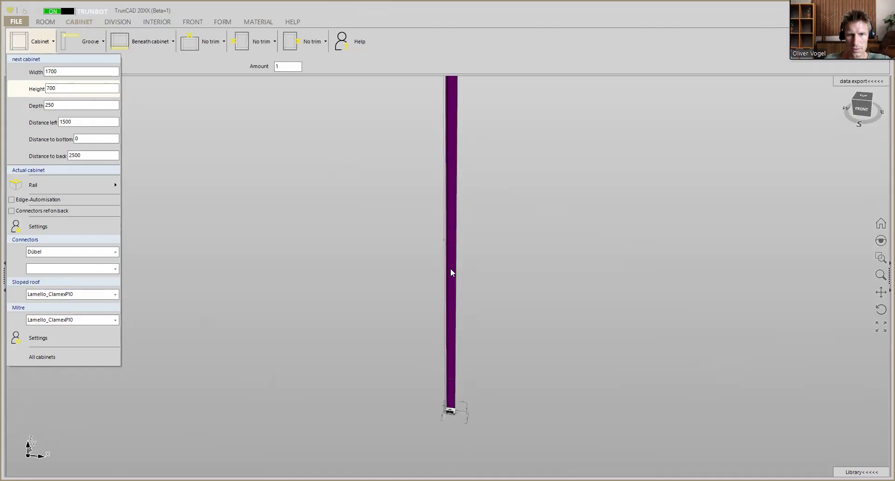
scroll(447, 241, "up", 1)
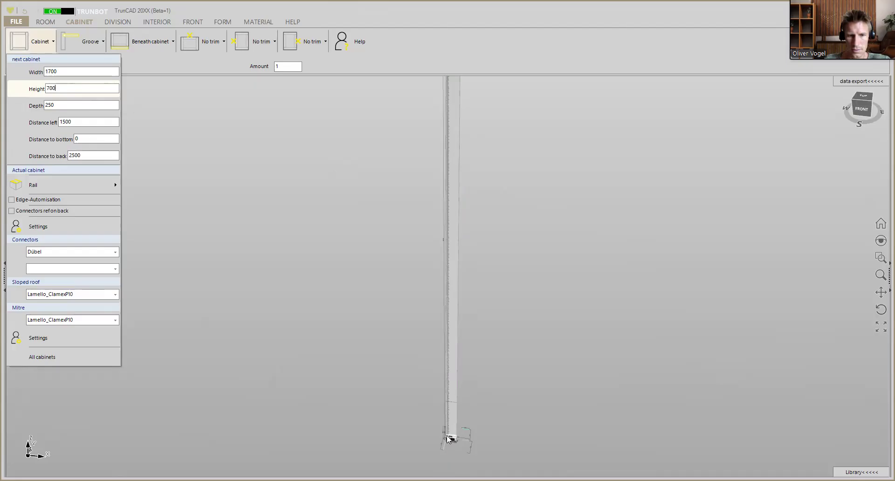
scroll(447, 439, "up", 4)
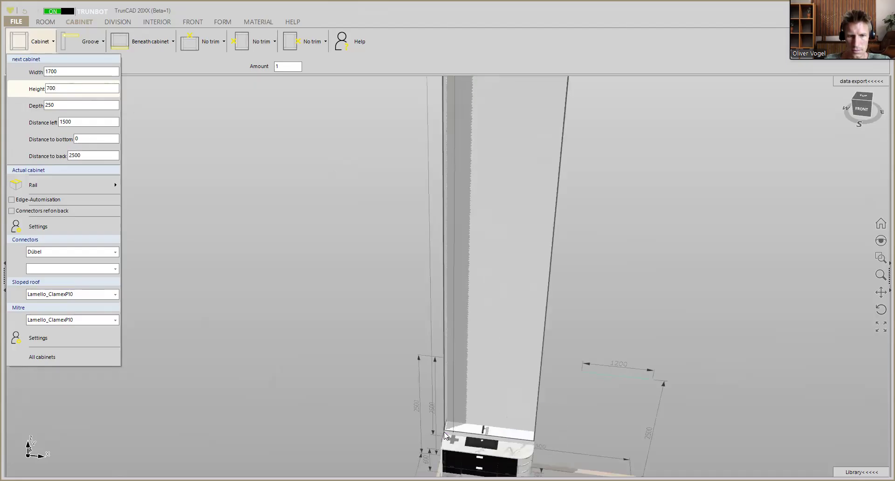
scroll(444, 436, "up", 3)
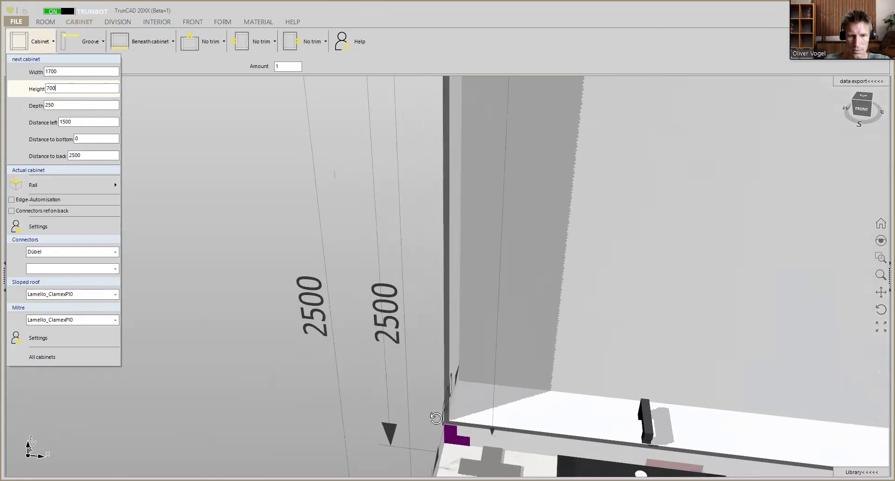
left_click(394, 436)
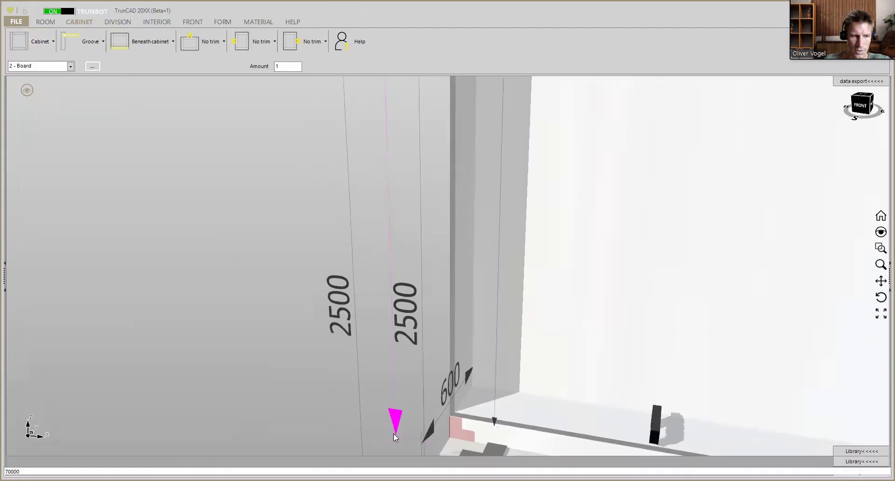
left_click(394, 435)
key("BackSpace")
key("BackSpace")
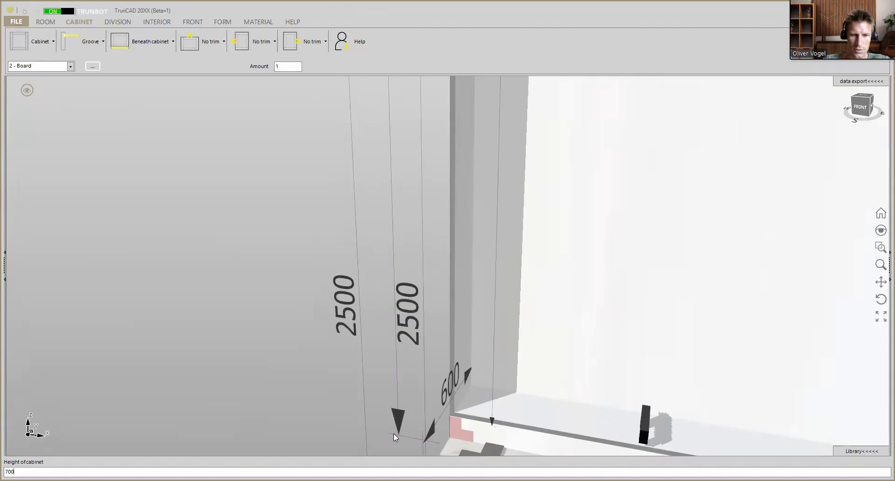
key("Return")
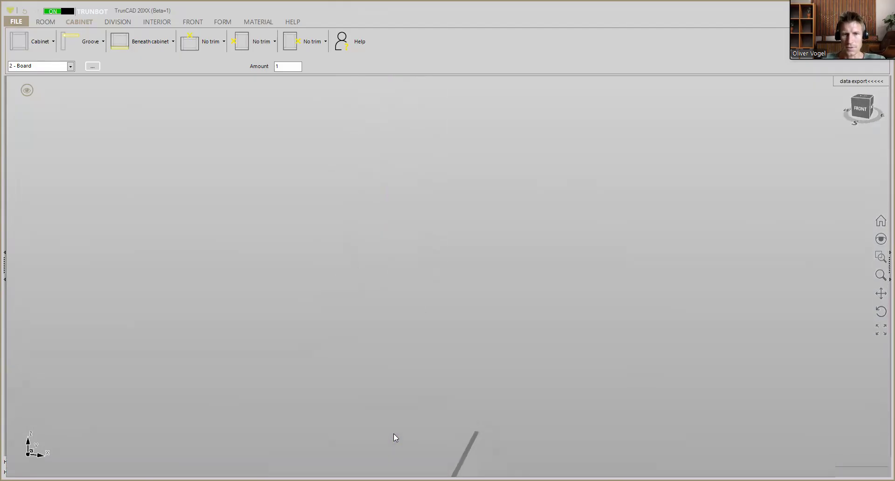
Step: Raise the upper cabinet above the worktop by setting its distance to bottom to 400 mm
scroll(524, 309, "down", 3)
middle_click_drag(637, 373, 600, 289)
scroll(476, 320, "up", 5)
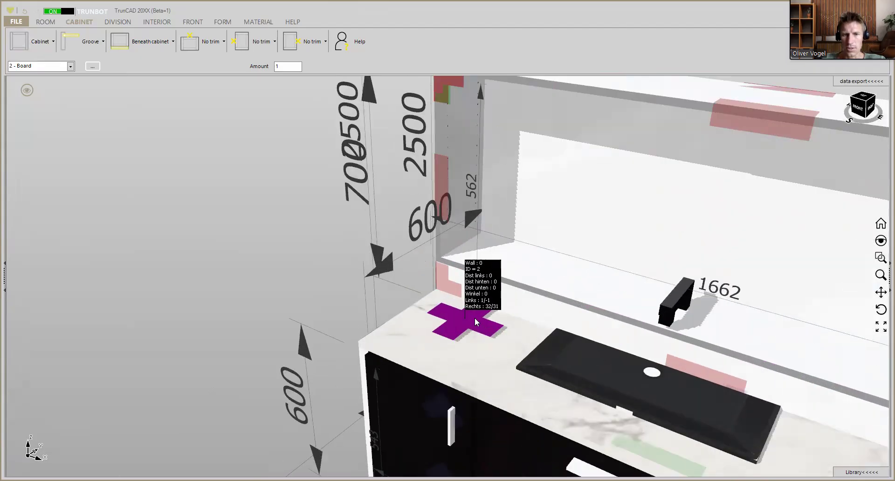
left_click(475, 318)
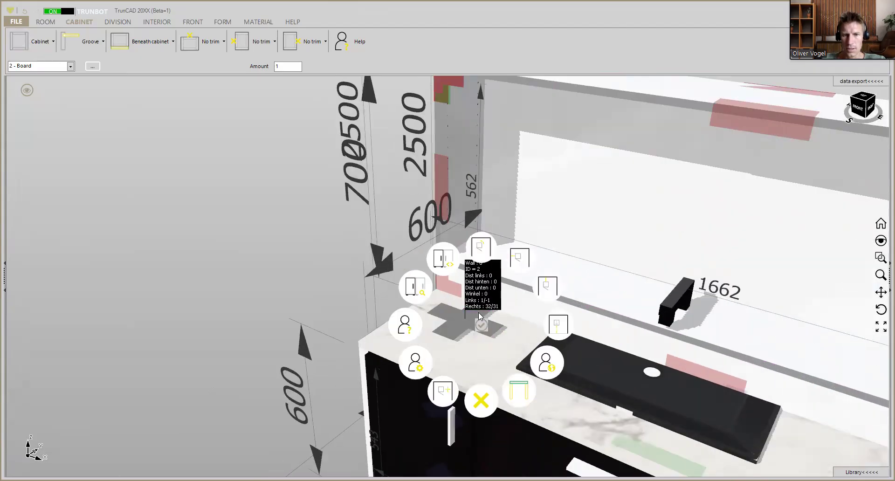
left_click(558, 322)
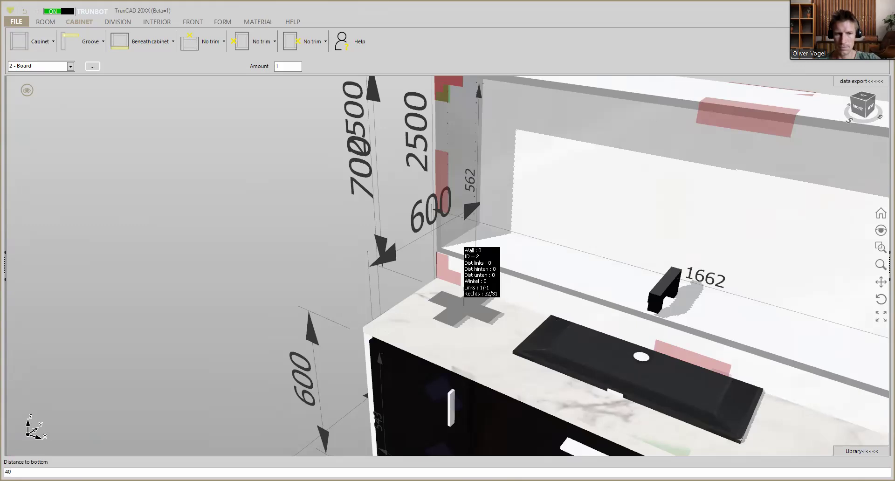
key("Return")
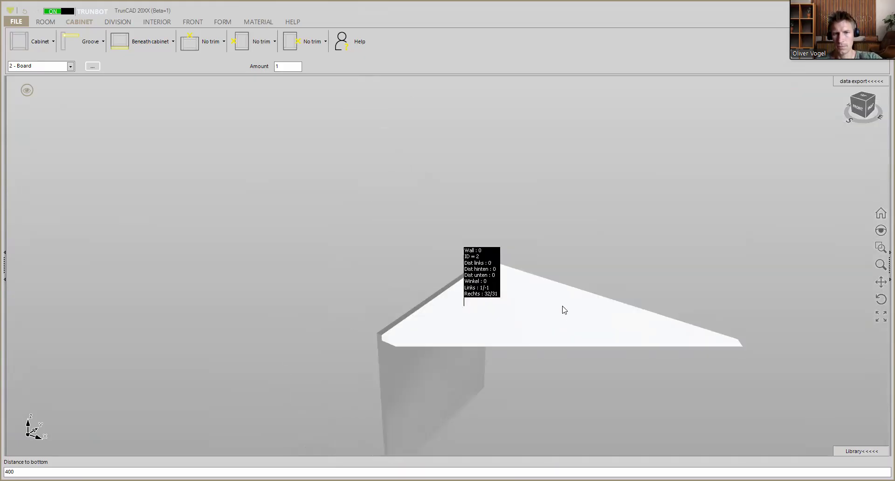
key("Return")
Step: Remove the plinth beneath the upper cabinet by choosing the no plinth option
middle_click_drag(585, 254, 596, 189)
middle_click_drag(466, 256, 372, 275, "ctrl")
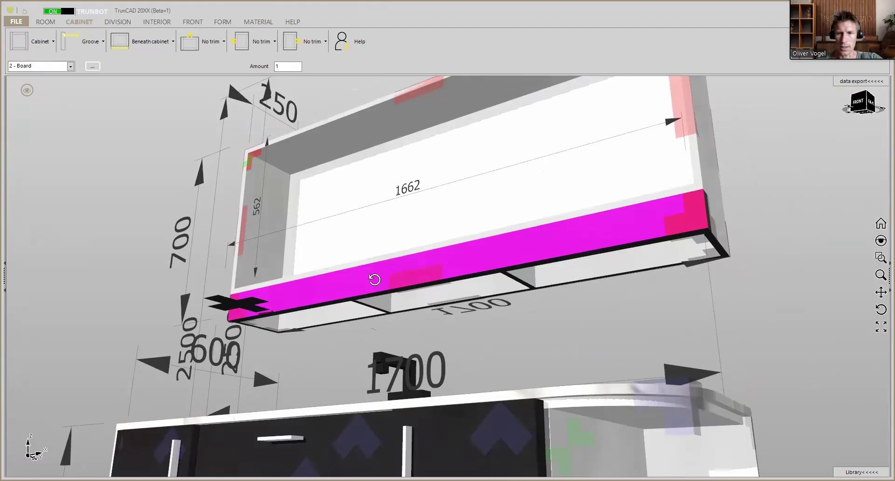
left_click(160, 48)
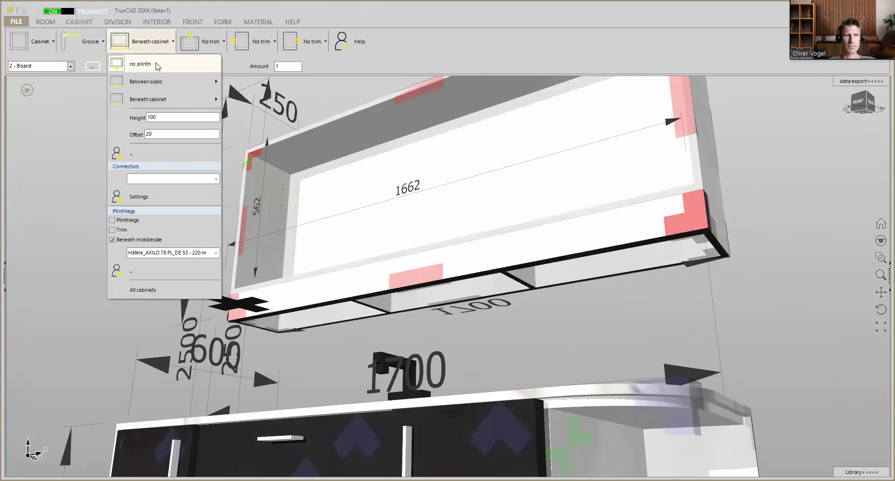
left_click(154, 65)
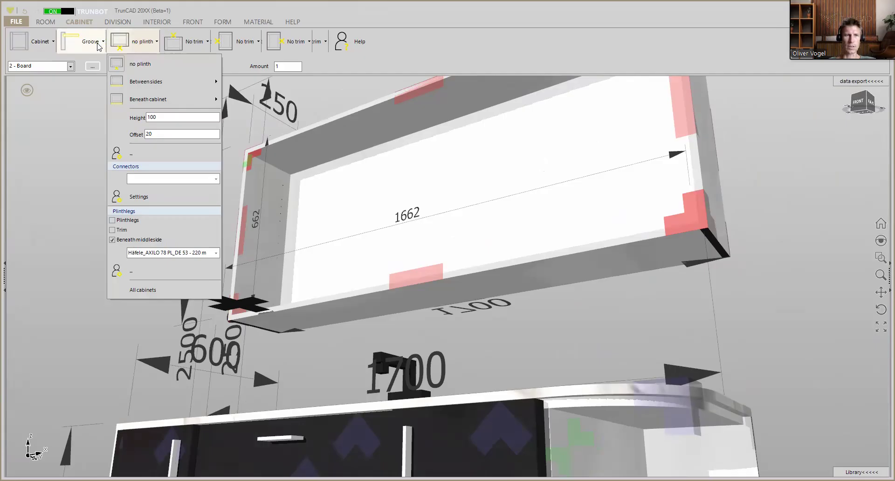
Step: Change the wall cabinet's back panel type from groove to flat
left_click(98, 44)
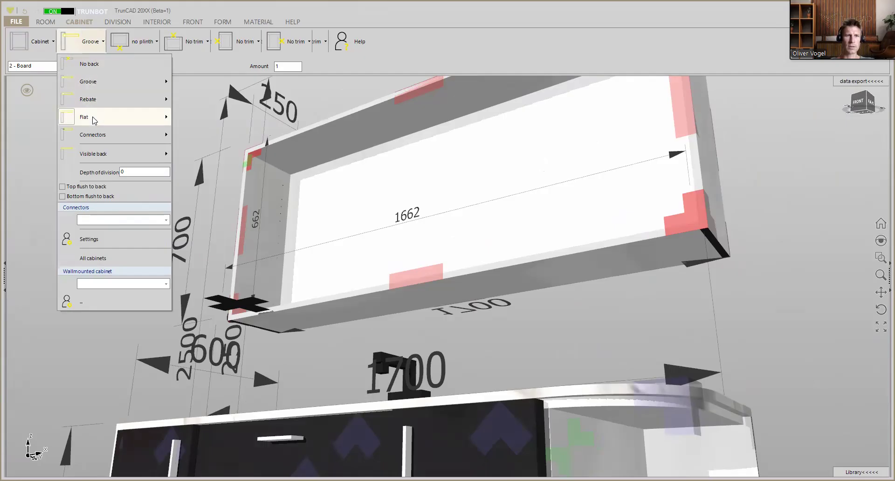
mouse_move(93, 118)
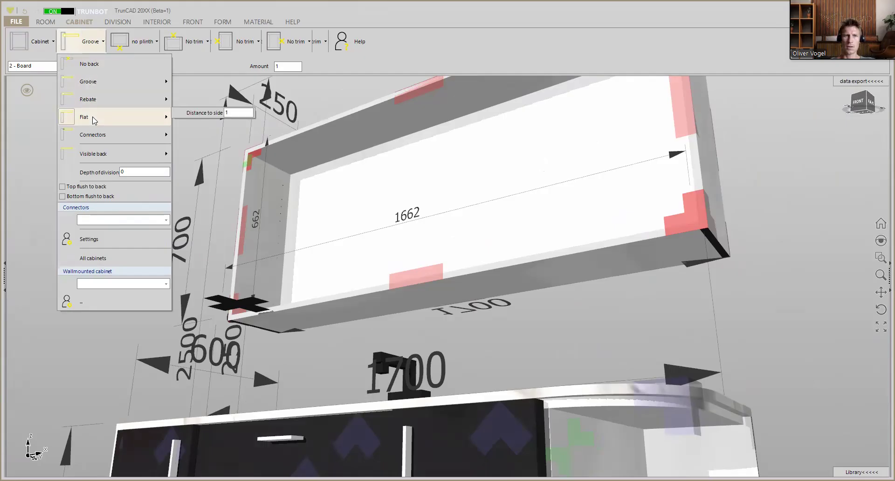
left_click(94, 118)
middle_click_drag(335, 193, 324, 176)
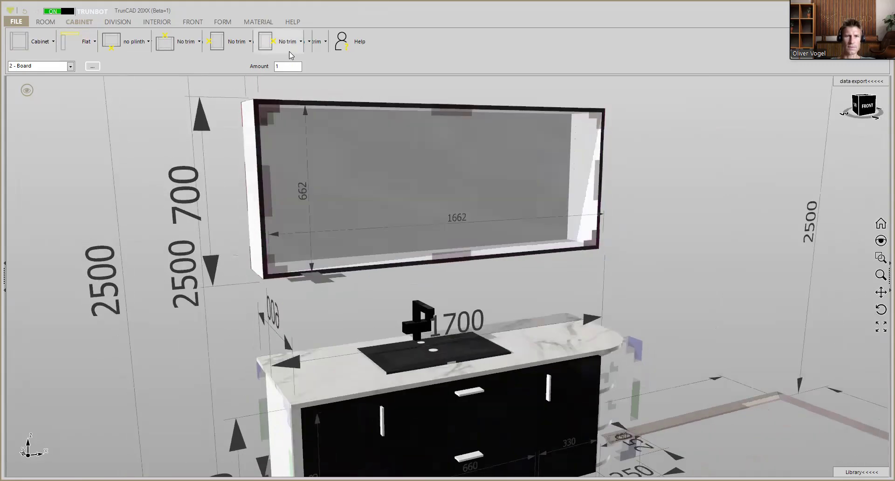
Step: Add a trim on the left side of the wall cabinet and set its width to 35 mm
left_click(289, 51)
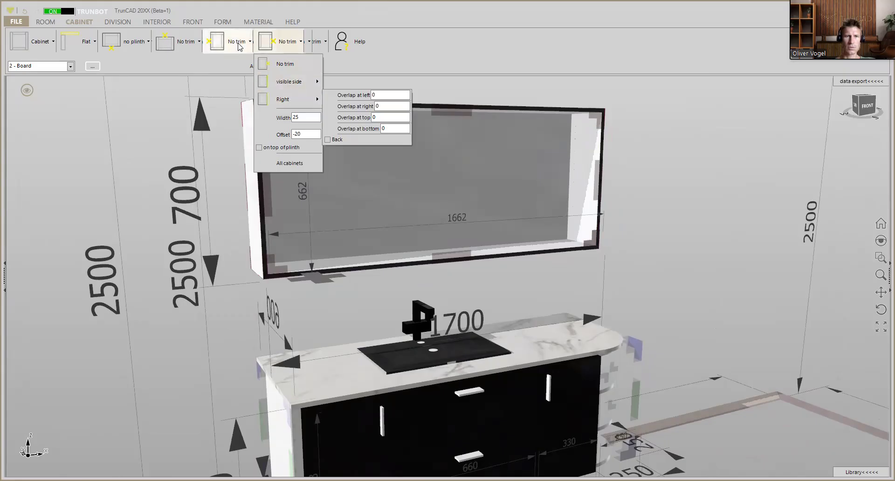
mouse_move(249, 102)
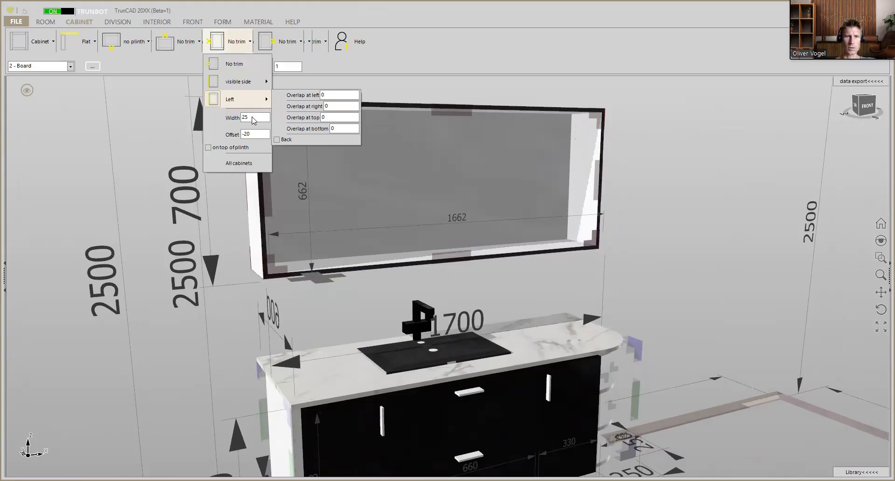
left_click(253, 116)
double_click(253, 117)
type("3")
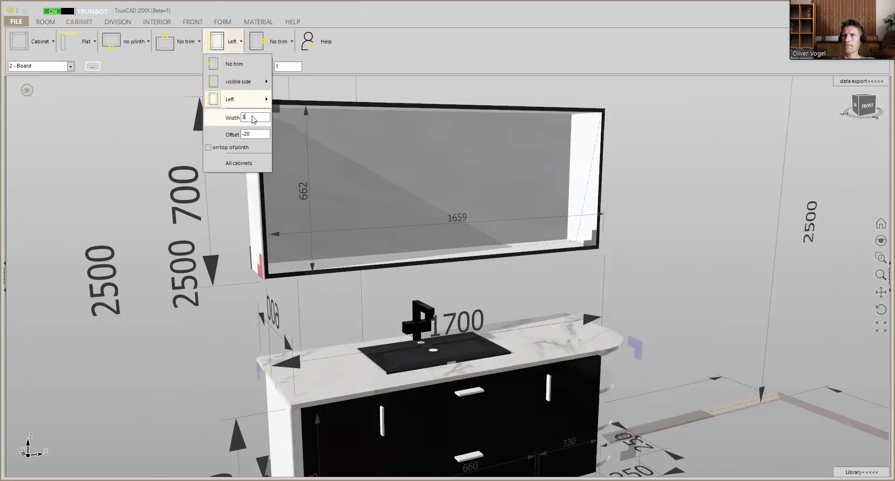
type("5")
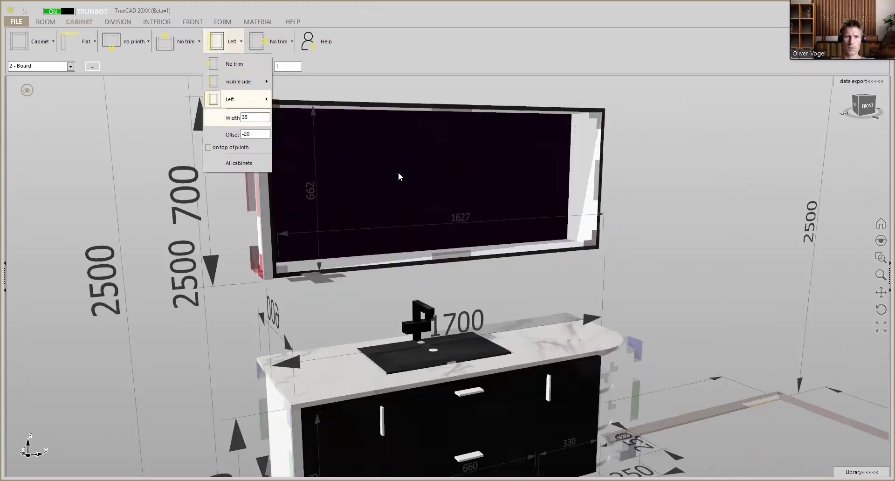
middle_click_drag(374, 173, 353, 184)
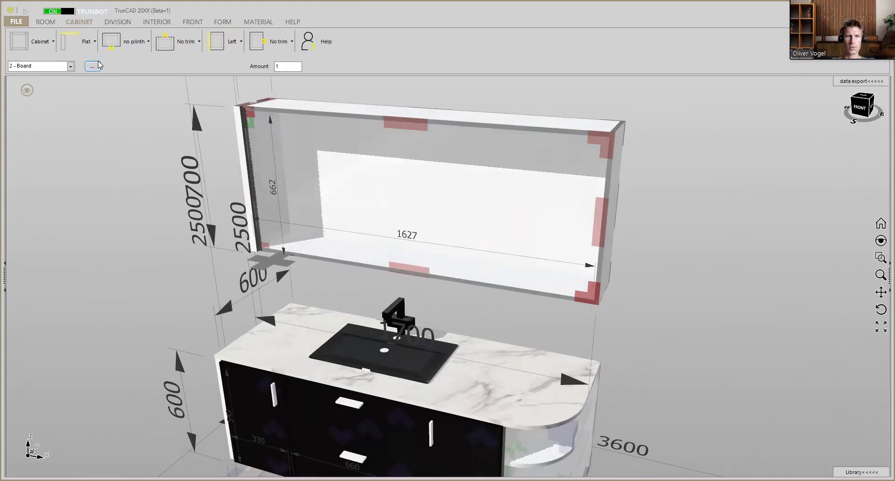
Step: Divide the wall cabinet's interior vertically with three middle sides
left_click(117, 22)
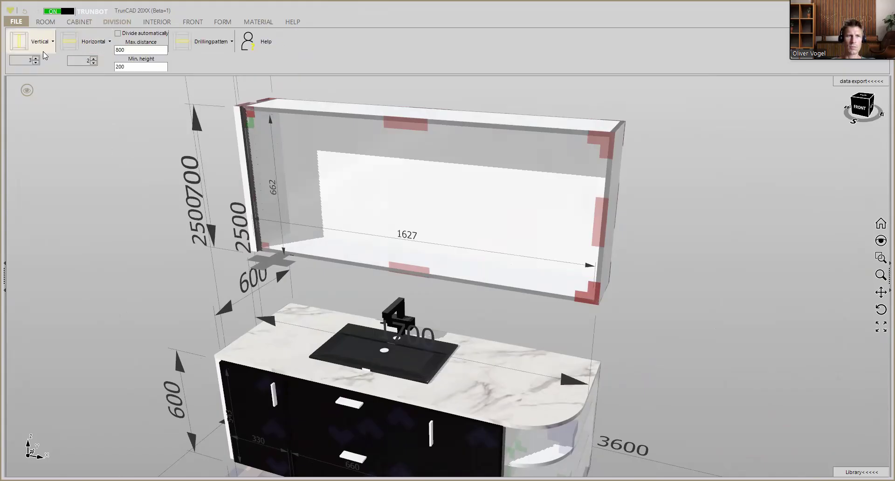
left_click(20, 43)
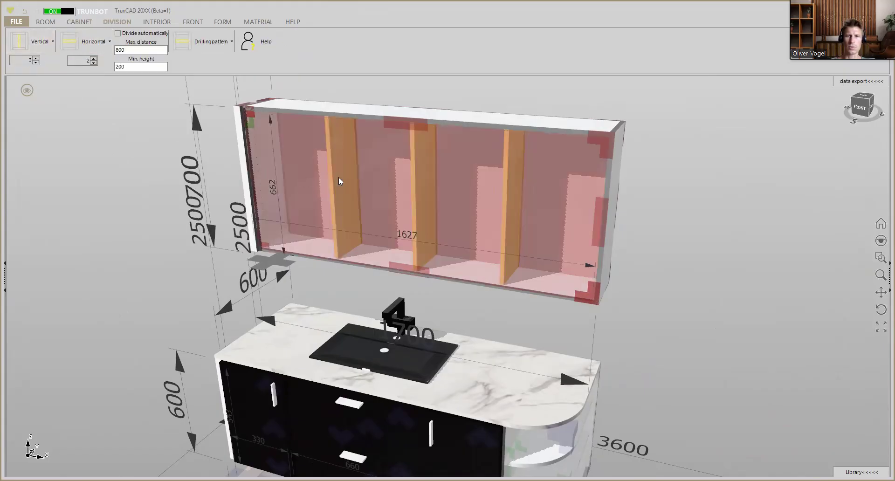
left_click(341, 179)
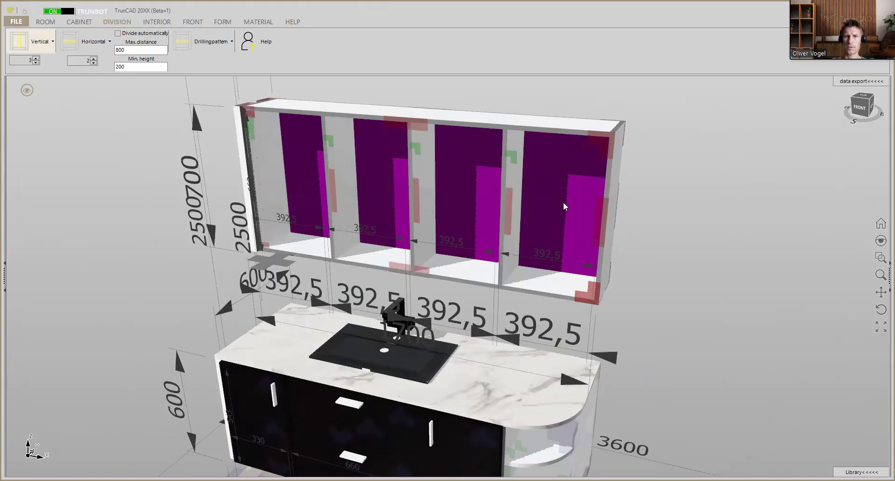
Step: Round the wall cabinet's front right corner and set the depth of the right angle to 250 mm
scroll(595, 171, "up", 2)
middle_click_drag(595, 171, 580, 238)
left_click(580, 238)
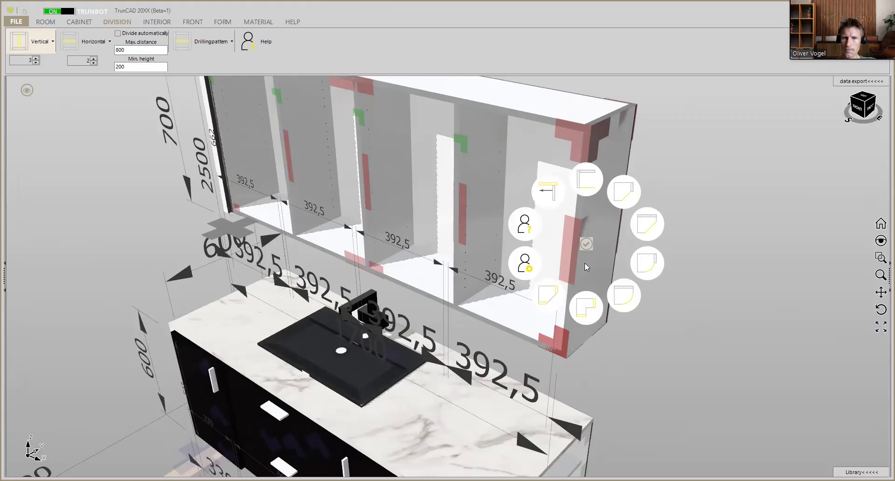
middle_click_drag(570, 260, 571, 359)
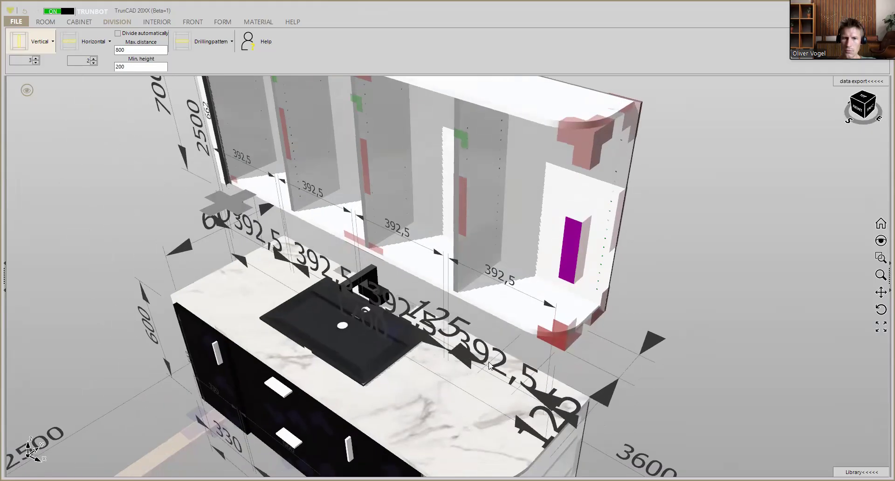
left_click(606, 392)
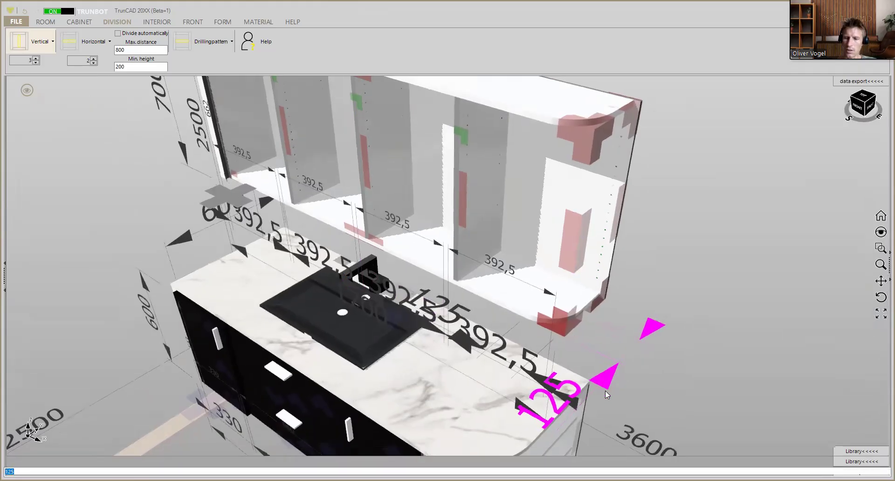
type("250")
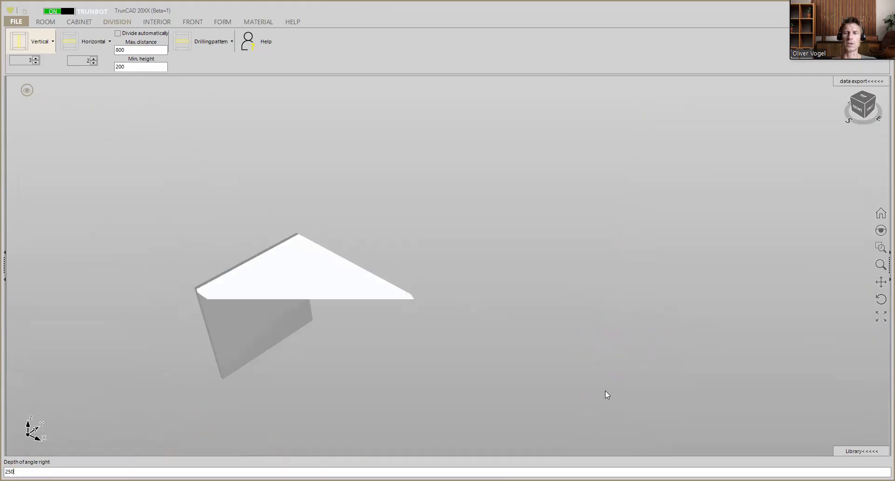
key("Return")
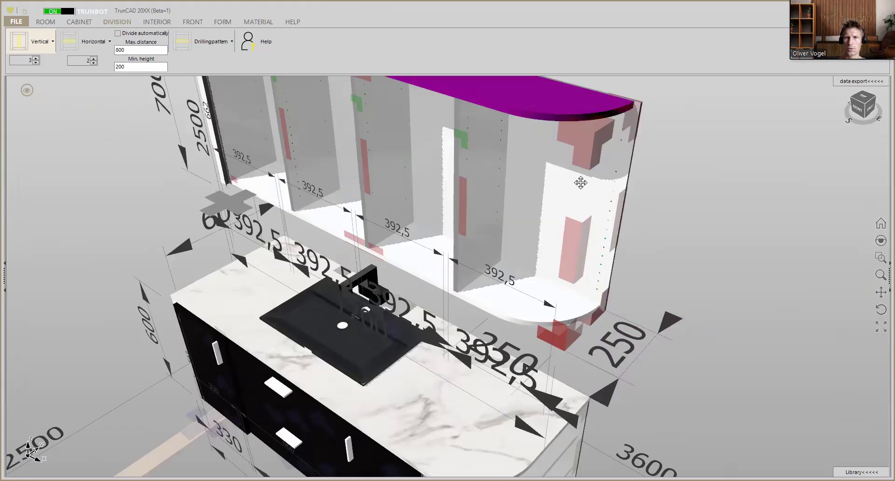
Step: Change the top right corner joint of the wall cabinet so the top panel runs over the side
scroll(578, 225, "up", 4)
mouse_move(576, 242)
middle_mouse_down()
mouse_move(590, 238)
mouse_move(586, 247)
middle_mouse_up()
scroll(581, 245, "up", 2)
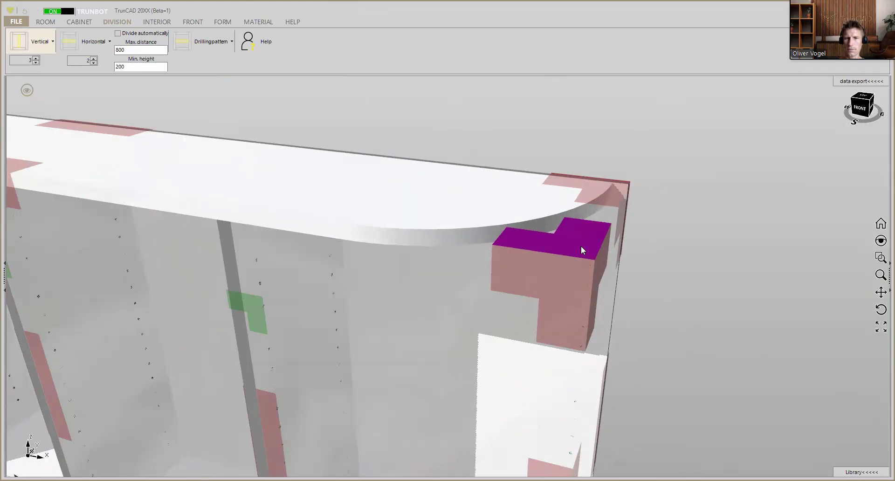
right_click(581, 250)
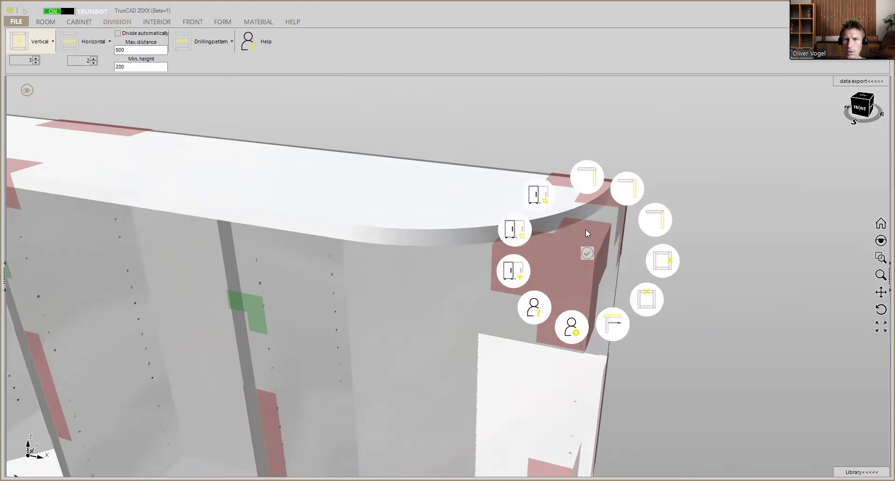
left_click(595, 185)
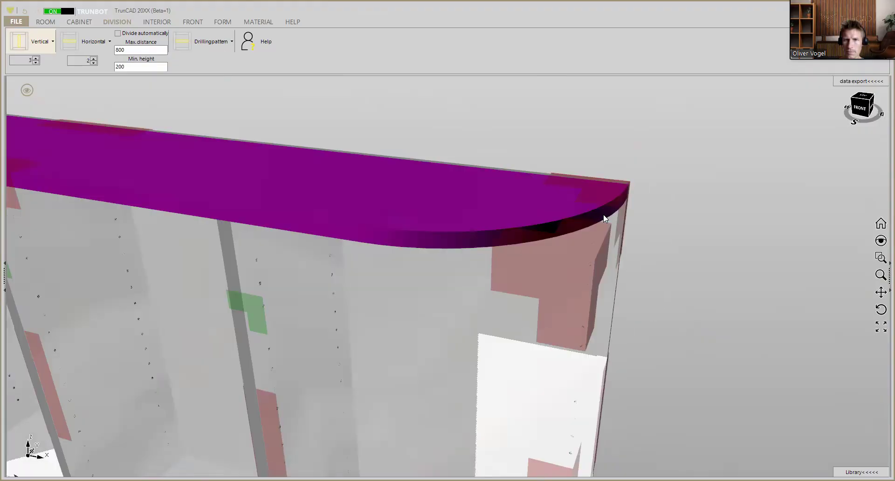
Step: Change the bottom right corner joint of the wall cabinet so the bottom panel runs beneath the side
scroll(603, 270, "down", 2)
scroll(585, 397, "up", 6)
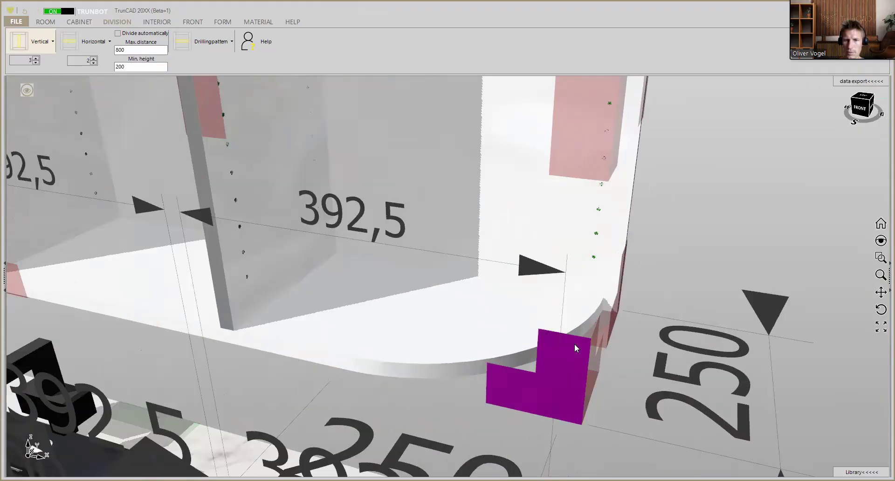
scroll(575, 345, "up", 2)
middle_click_drag(584, 314, 600, 306)
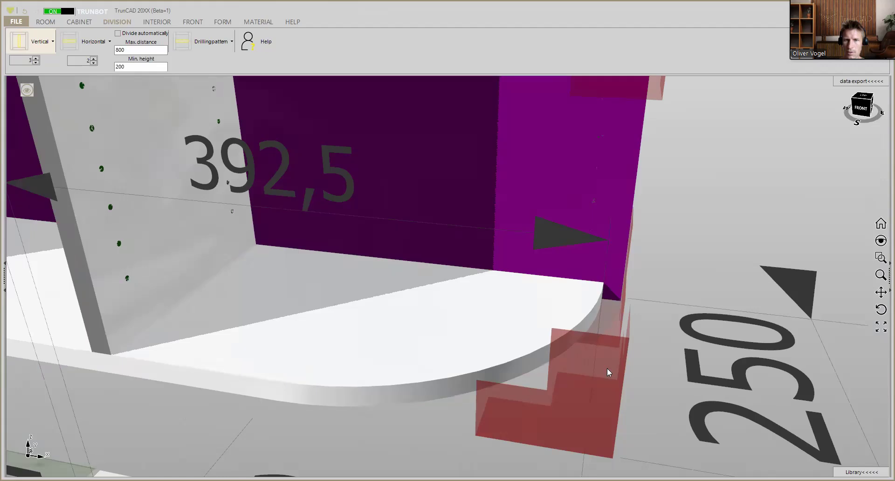
middle_click_drag(590, 355, 584, 279)
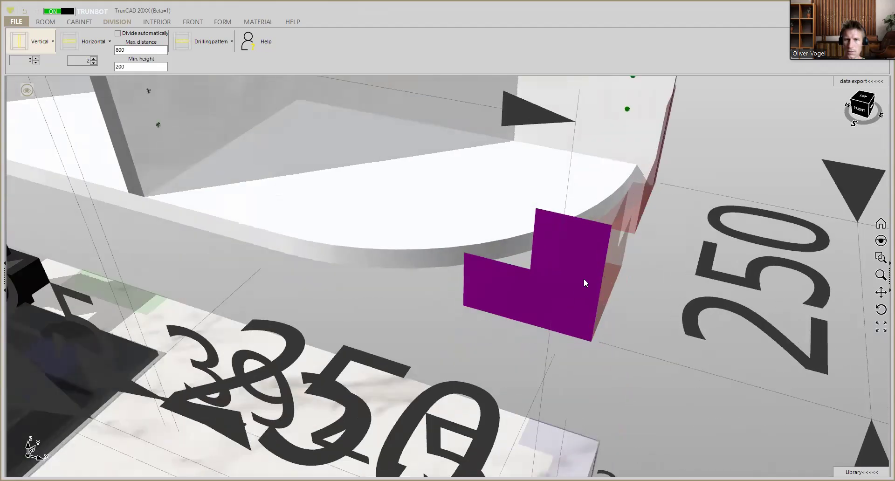
right_click(585, 278)
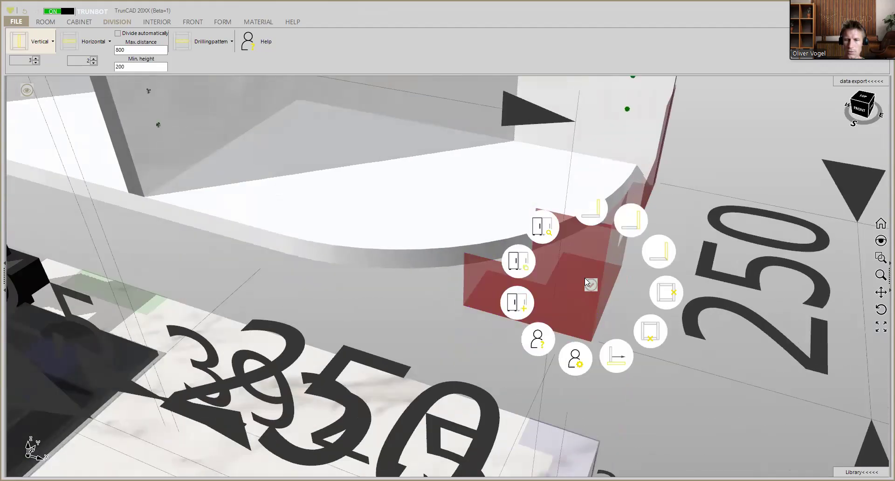
left_click(591, 226)
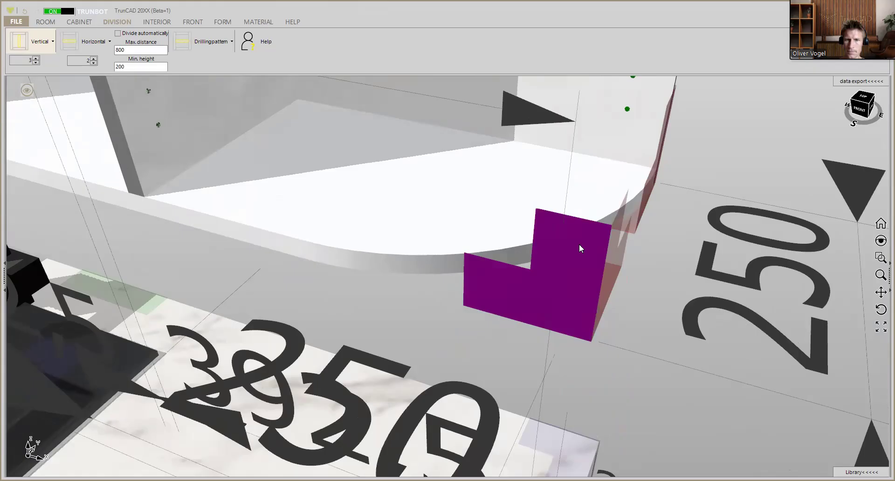
Step: Set the width of the wall cabinet's rightmost compartment to 250 mm
scroll(579, 246, "down", 4)
middle_click_drag(523, 256, 553, 212)
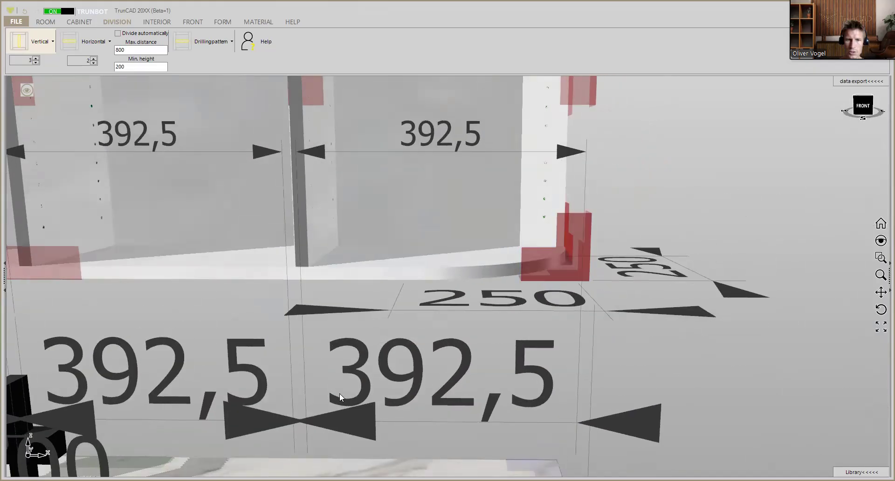
left_click(358, 348)
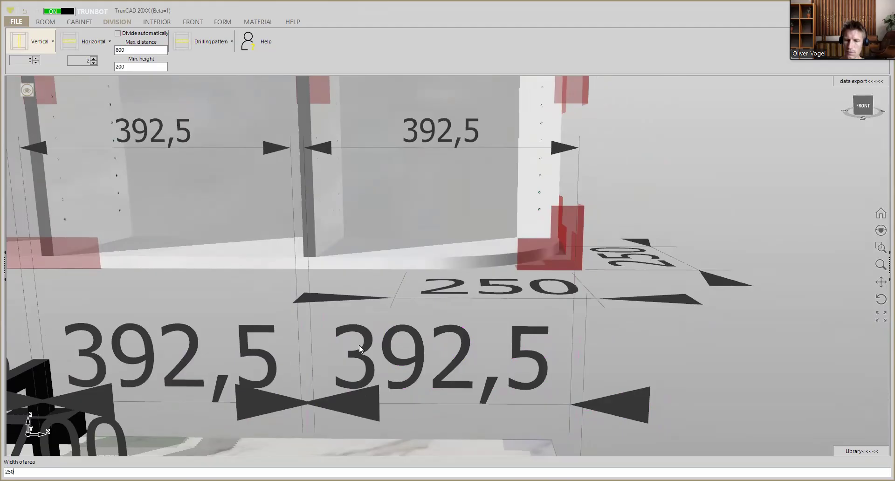
key("Return")
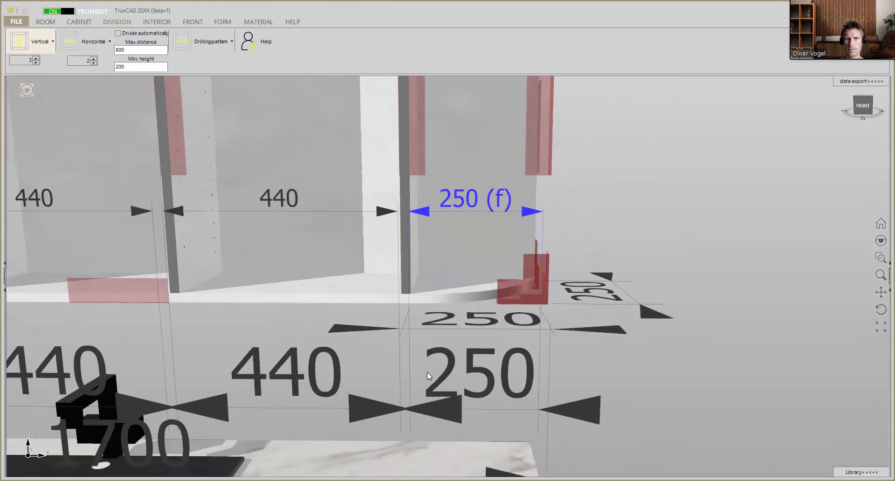
Step: Make the compartment above the washbasin twice as wide as its equal neighbours by entering 2 as its width of area
scroll(428, 372, "down", 5)
middle_click_drag(413, 369, 404, 378)
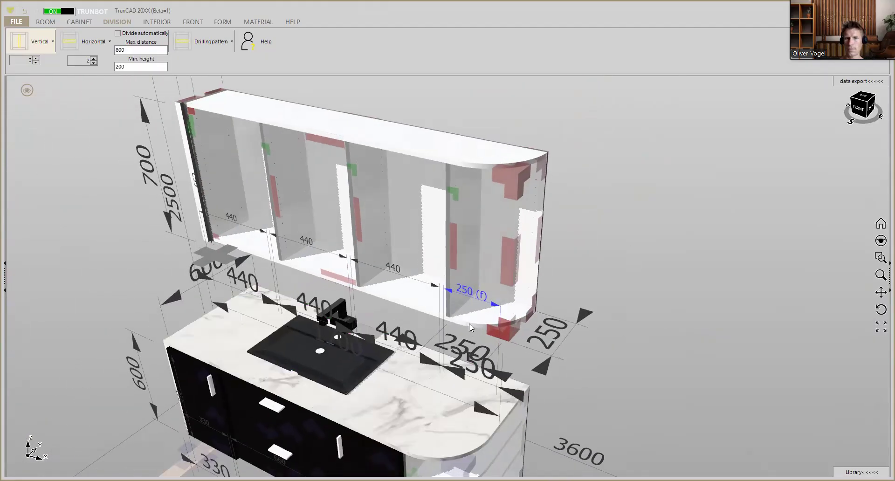
scroll(469, 323, "up", 4)
middle_click_drag(473, 319, 463, 363)
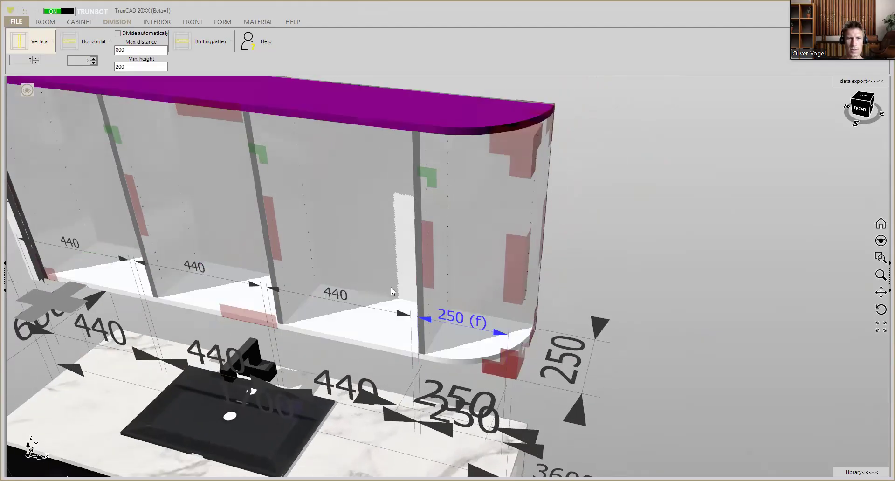
scroll(394, 290, "down", 5)
middle_click_drag(394, 290, 364, 275)
scroll(357, 282, "up", 3)
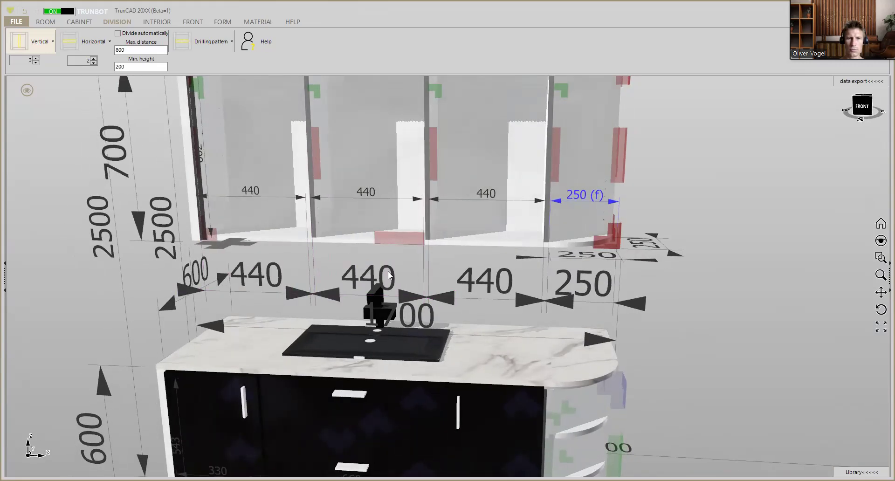
scroll(390, 274, "up", 2)
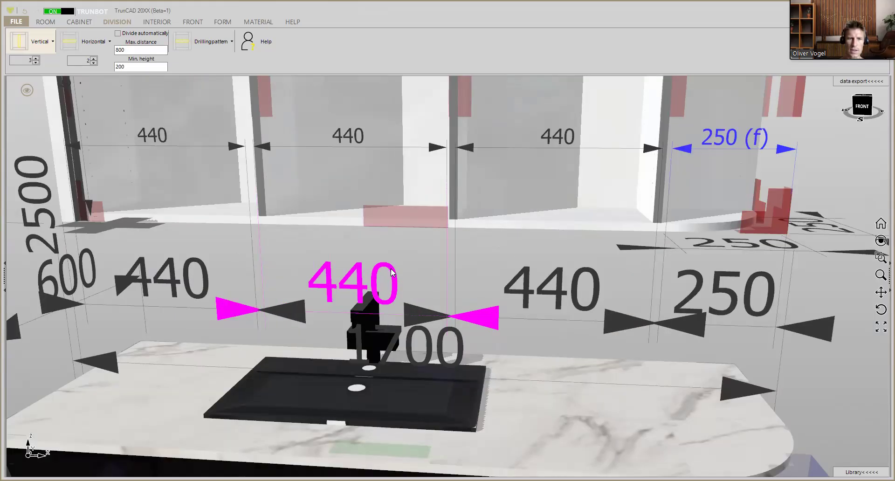
left_click(392, 273)
type("2")
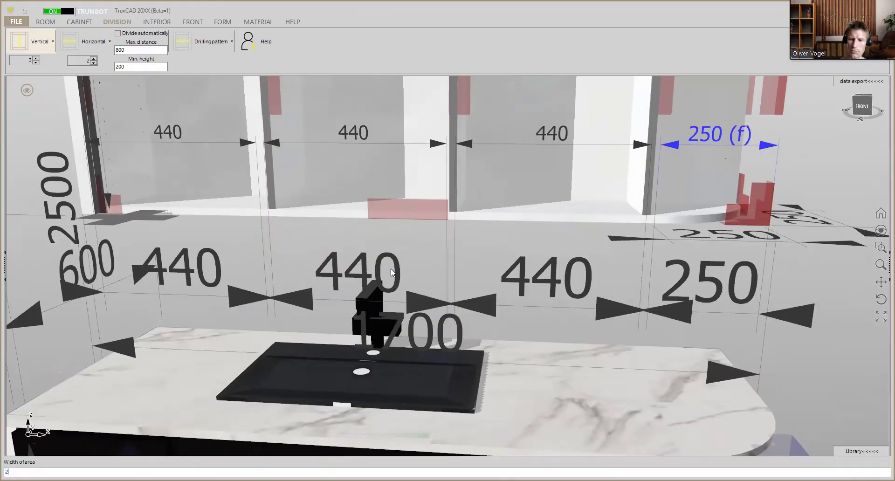
key("Return")
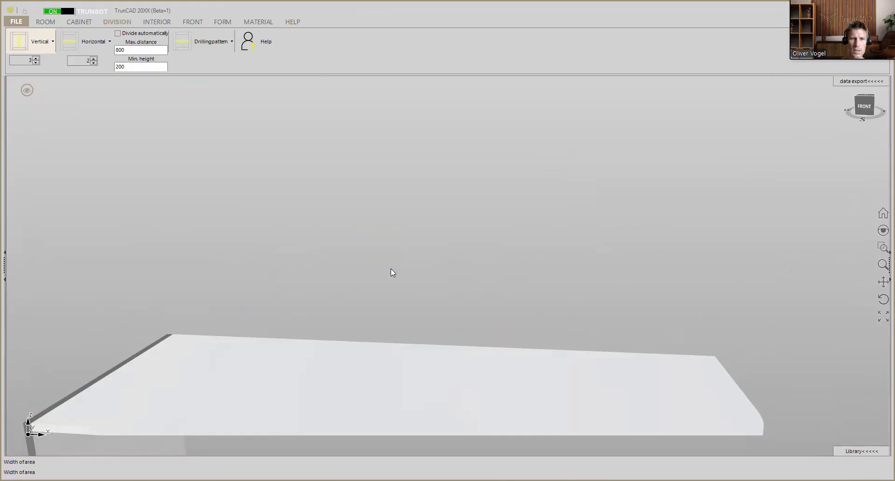
scroll(392, 273, "down", 5)
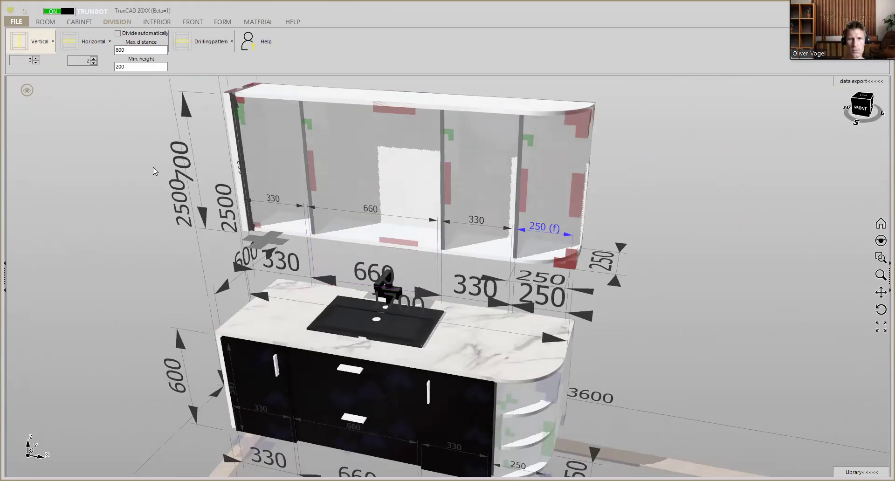
Step: Add two adjustable shelves to each of the four compartments of the wall cabinet
left_click(160, 24)
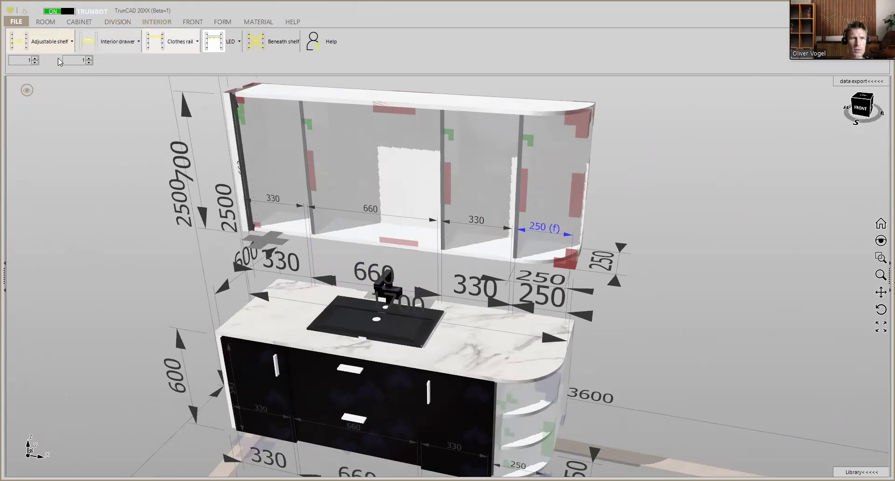
left_click(35, 58)
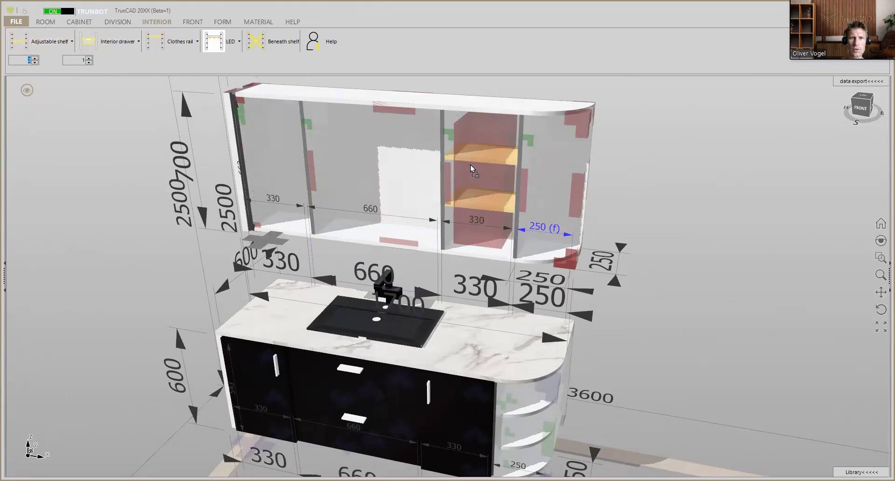
left_click(445, 171)
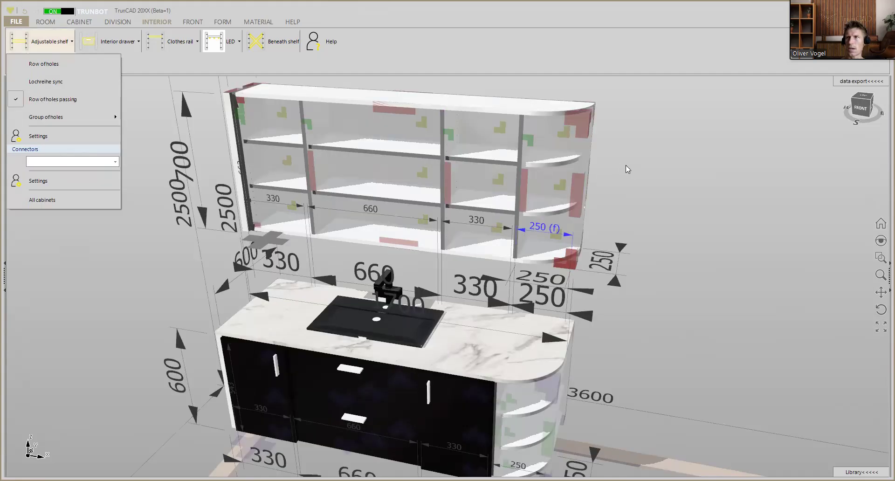
Step: Set the front count to 1 and fit a right door on the 330 mm wall cabinet compartment next to the rounded shelves
middle_click_drag(626, 166, 607, 204)
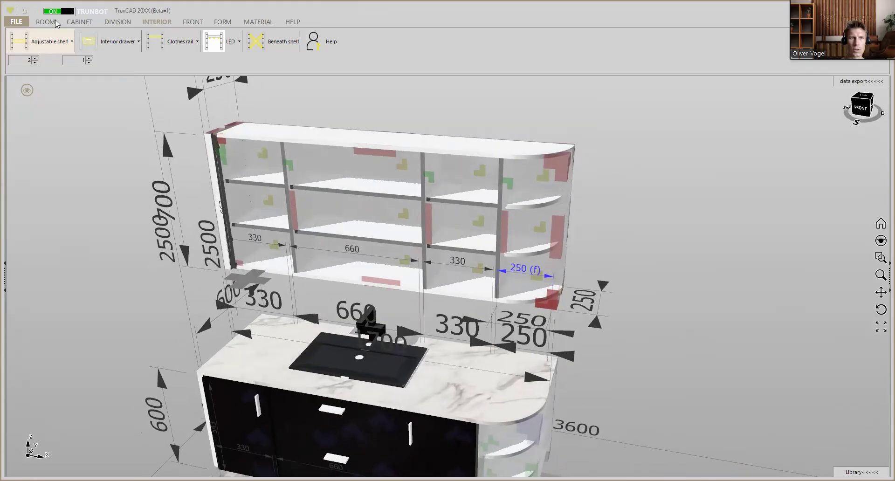
left_click(191, 23)
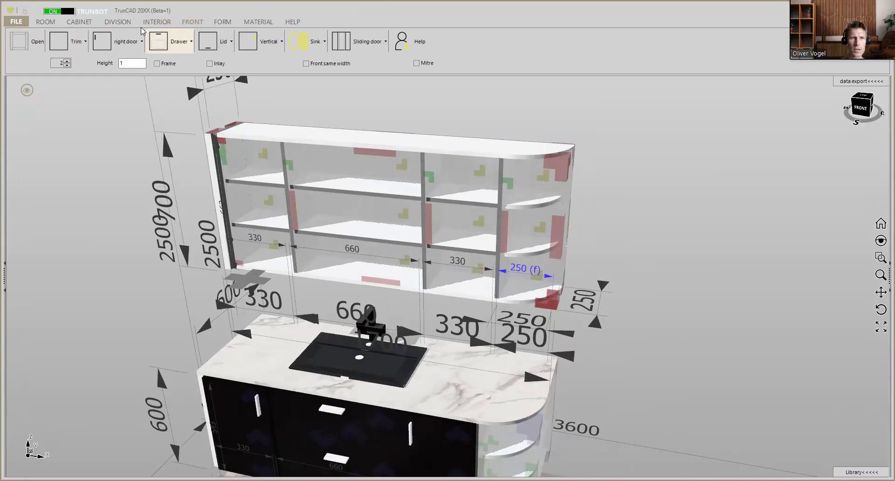
left_click(66, 65)
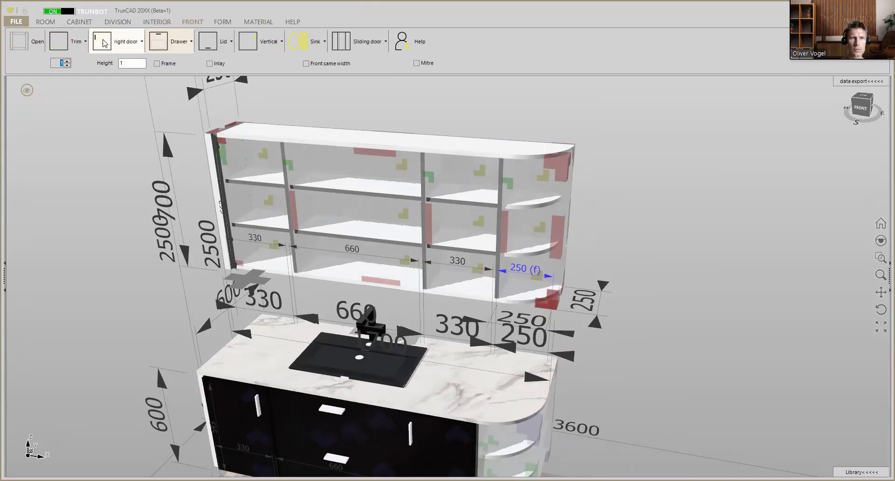
left_click_drag(104, 40, 420, 205)
left_click_drag(470, 232, 472, 231)
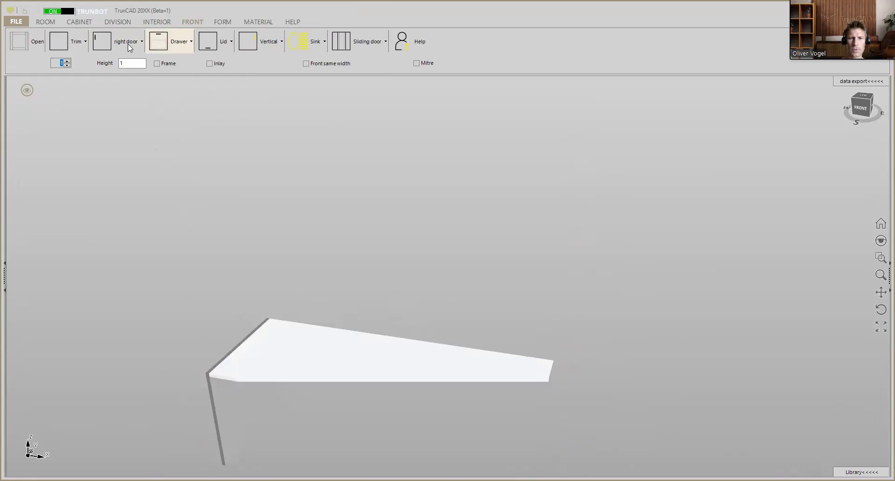
Step: Switch the door type to left door and fit one on the leftmost compartment of the wall cabinet
left_click(130, 48)
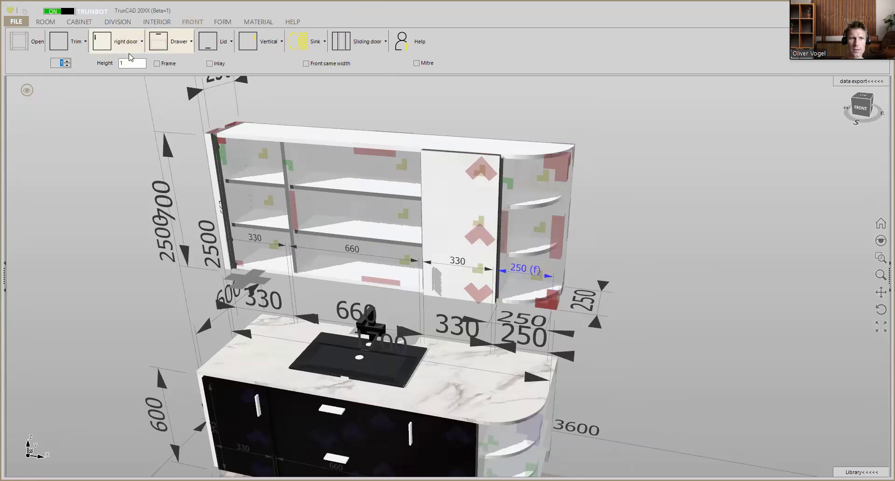
left_click(130, 62)
left_click(158, 41)
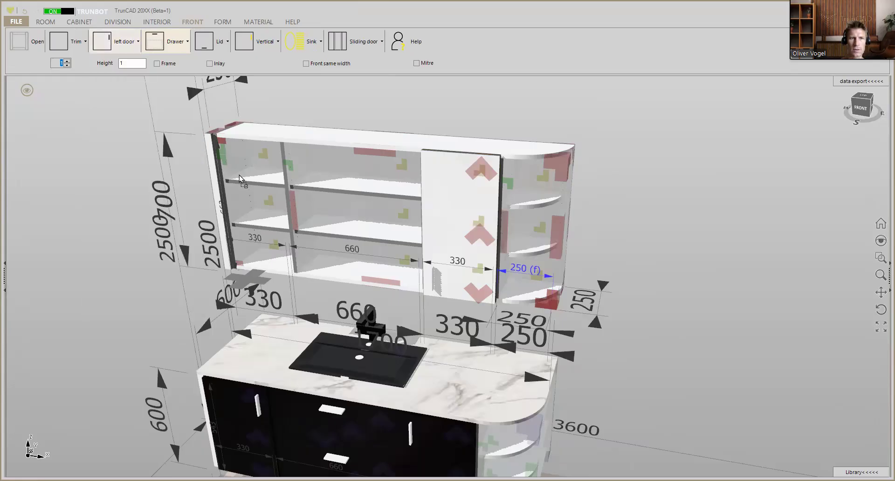
left_click(223, 155)
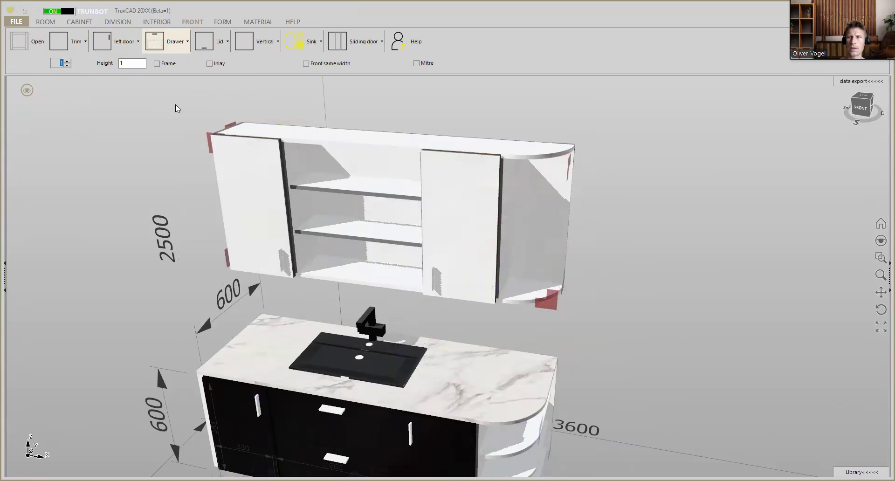
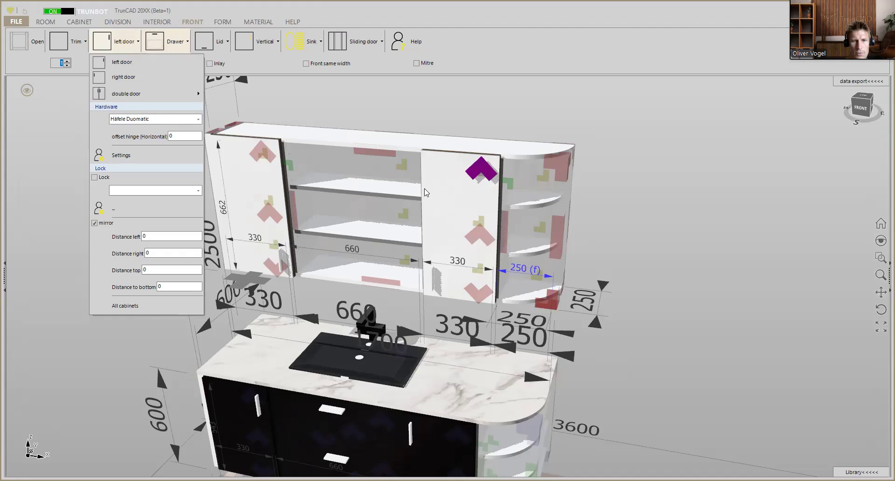
Step: Delete the door of the base unit's 330 mm compartment next to the rounded open shelves
middle_click_drag(425, 188, 505, 158)
scroll(486, 156, "up", 4)
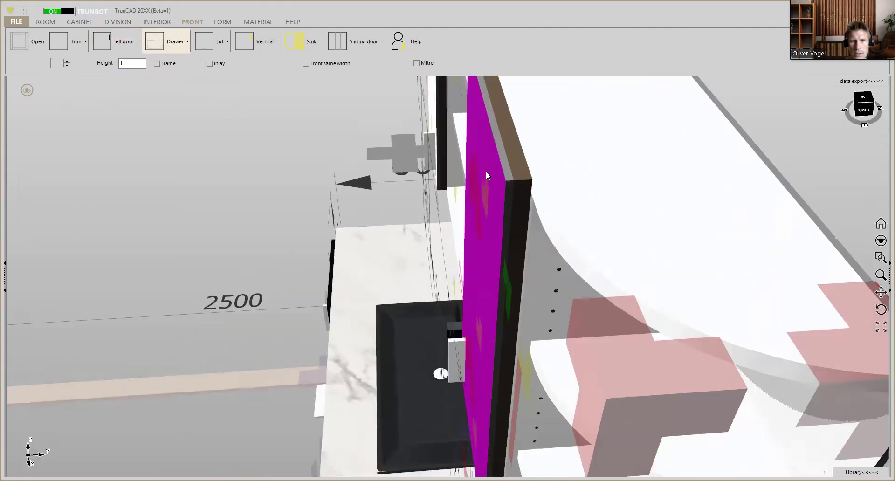
scroll(485, 173, "down", 2)
middle_click_drag(353, 371, 218, 422)
middle_click_drag(317, 268, 385, 130)
scroll(393, 334, "up", 5)
middle_click_drag(393, 334, 424, 326)
scroll(417, 323, "down", 6)
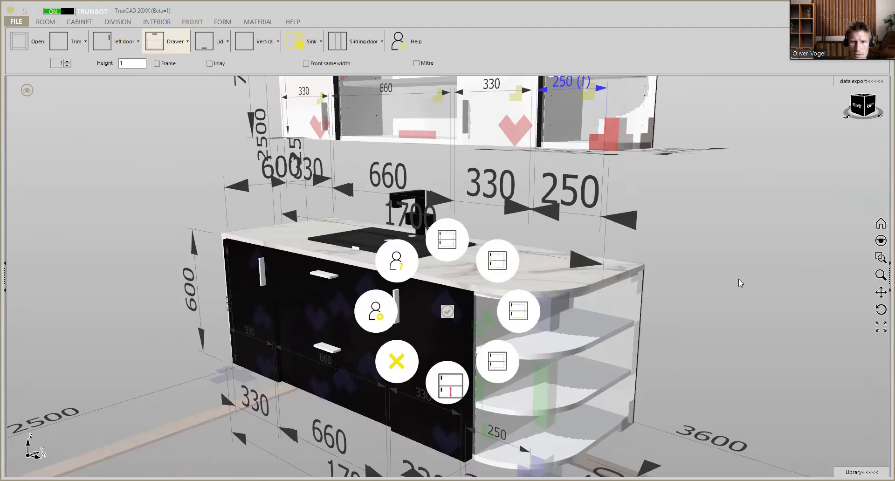
left_click(739, 280)
left_click(442, 315)
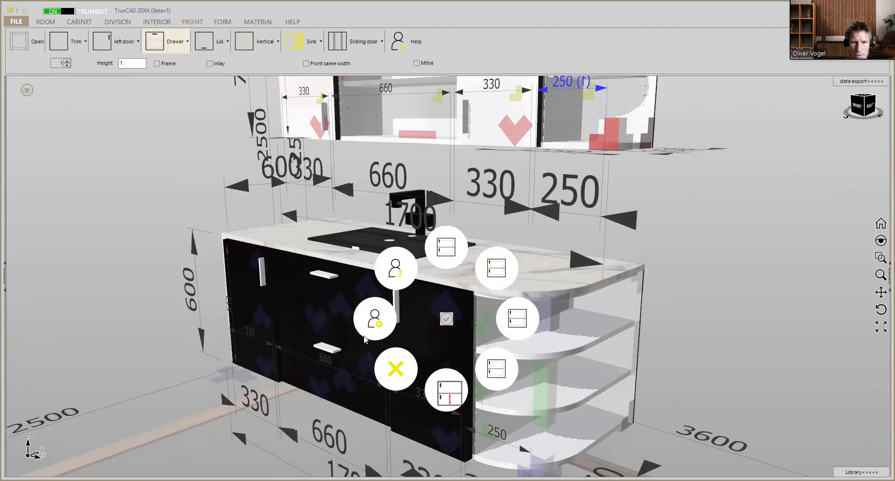
left_click(348, 306)
Step: Delete the door of the base unit's leftmost compartment
scroll(350, 294, "down", 5)
scroll(363, 264, "up", 5)
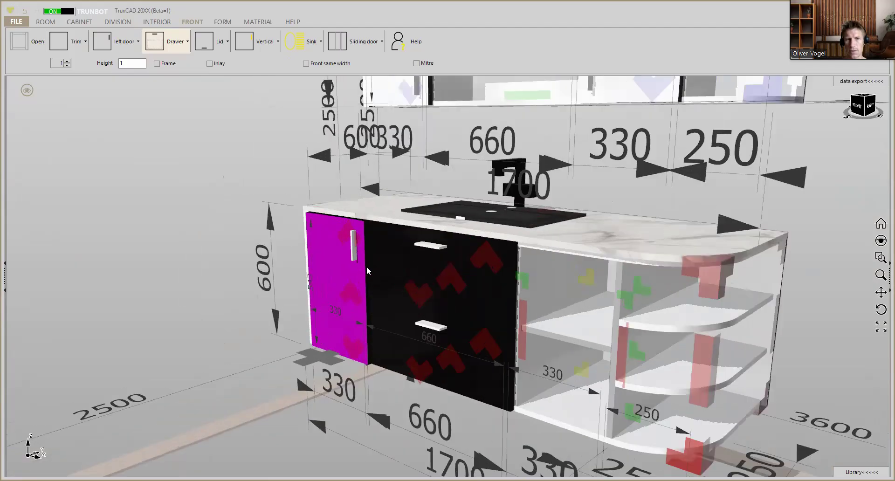
left_click(348, 233)
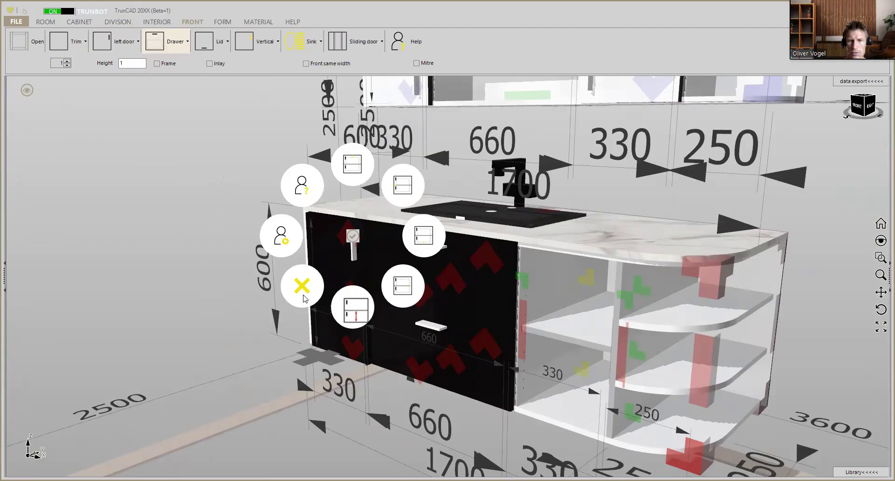
left_click(303, 296)
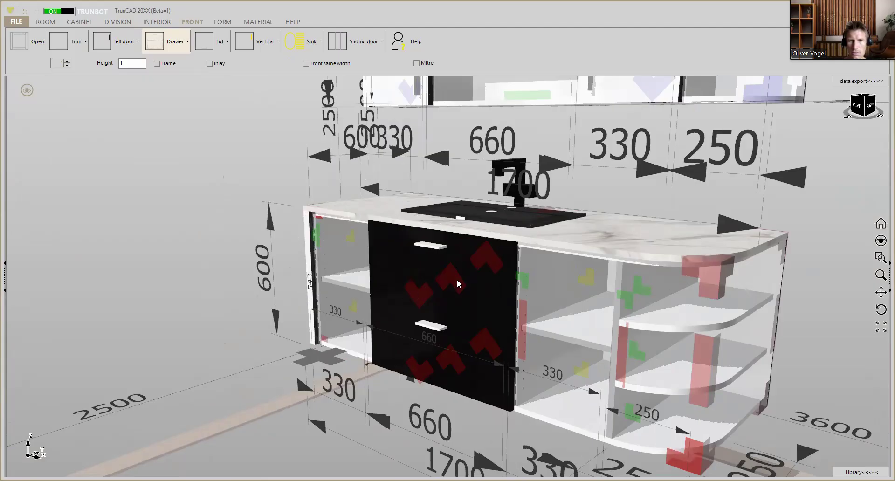
Step: Delete both drawers beneath the washbasin in the base unit
left_click(440, 349)
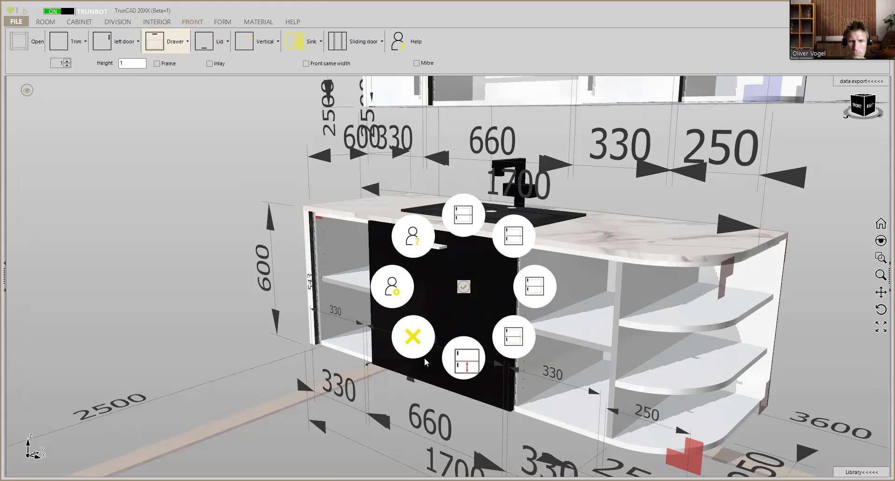
left_click(446, 363)
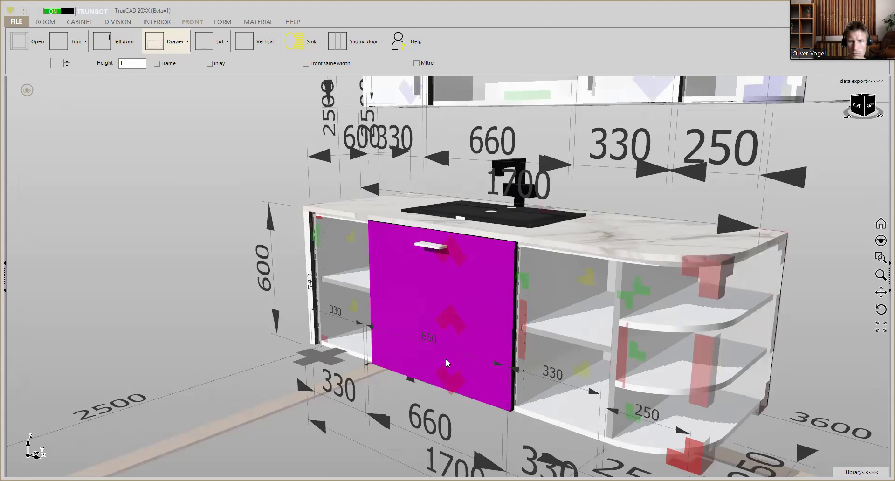
left_click(452, 320)
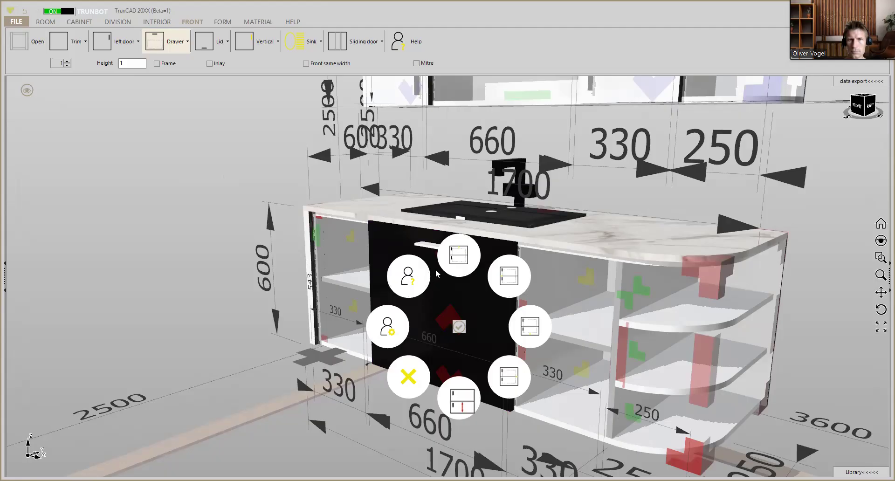
left_click(408, 370)
Step: Delete the wall cabinet door next to the rounded open shelves
scroll(409, 370, "down", 4)
scroll(503, 191, "up", 4)
scroll(617, 141, "up", 5)
middle_click_drag(618, 169, 562, 210)
scroll(643, 158, "up", 3)
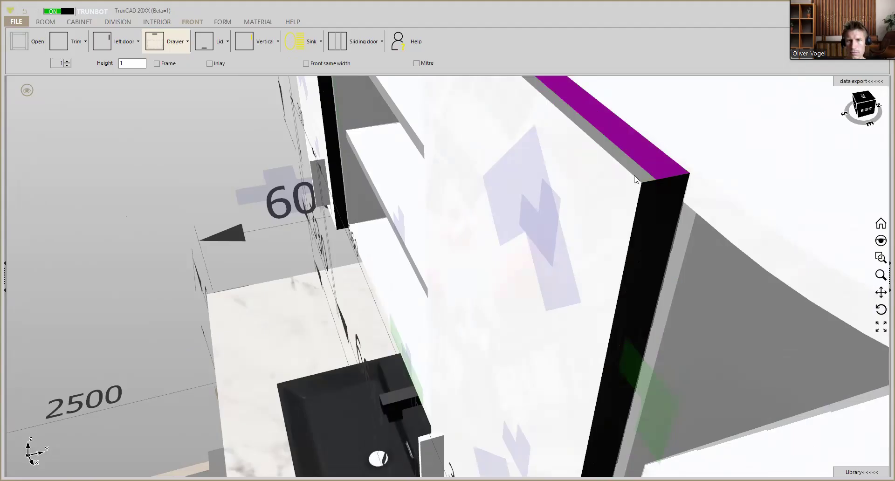
middle_click_drag(627, 183, 569, 195)
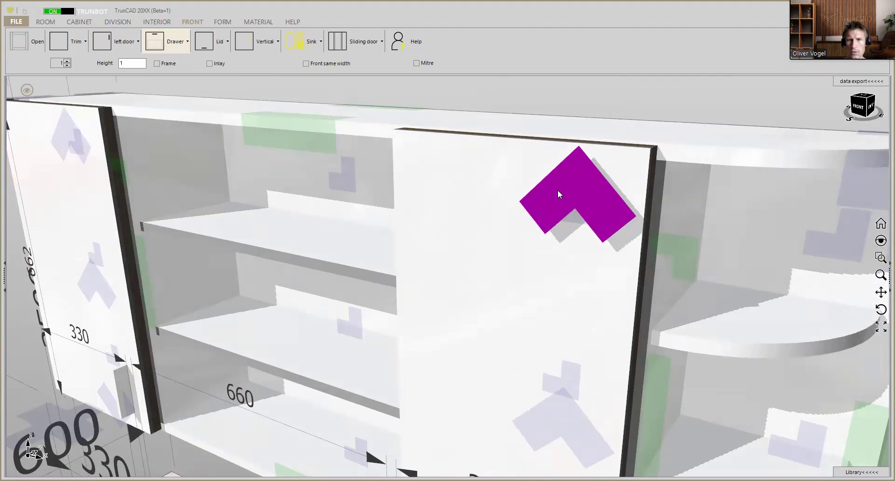
left_click(559, 194)
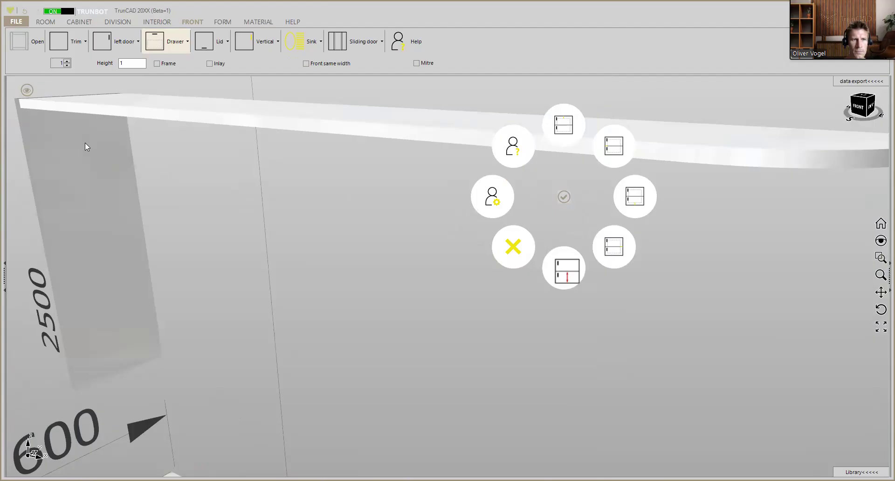
key("Escape")
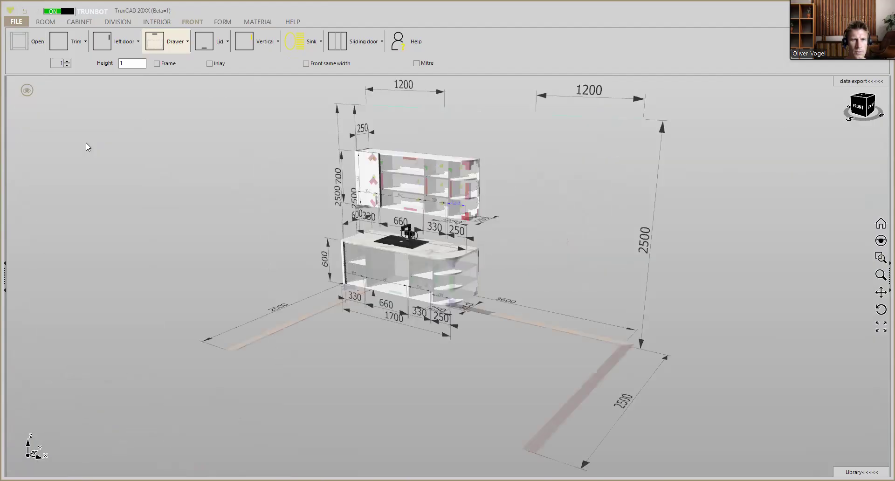
Step: Delete the door of the wall cabinet's leftmost compartment
scroll(358, 142, "up", 3)
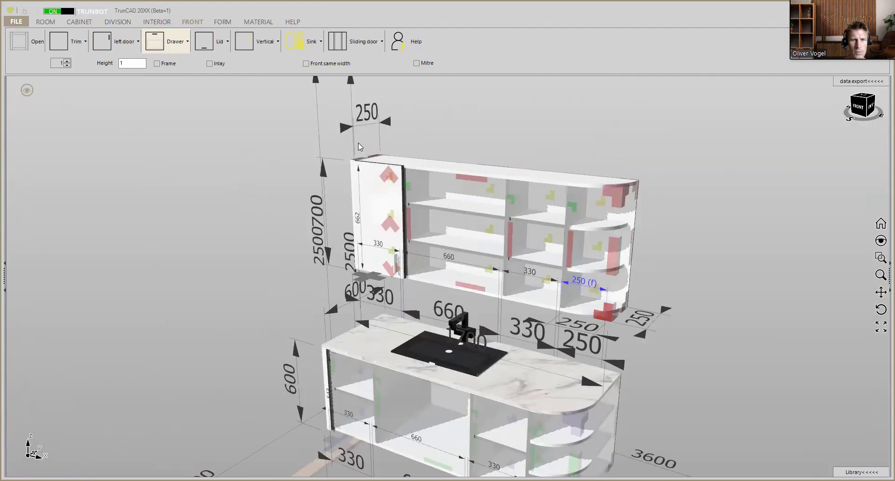
left_click(387, 176)
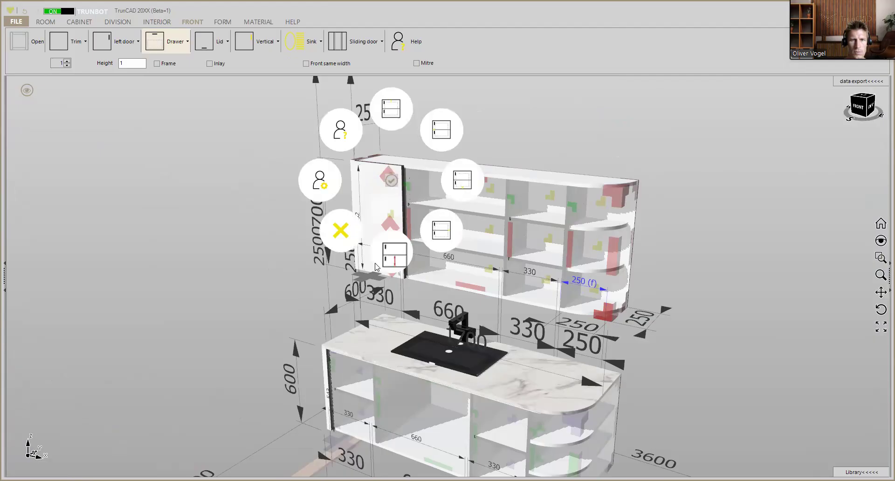
left_click(340, 238)
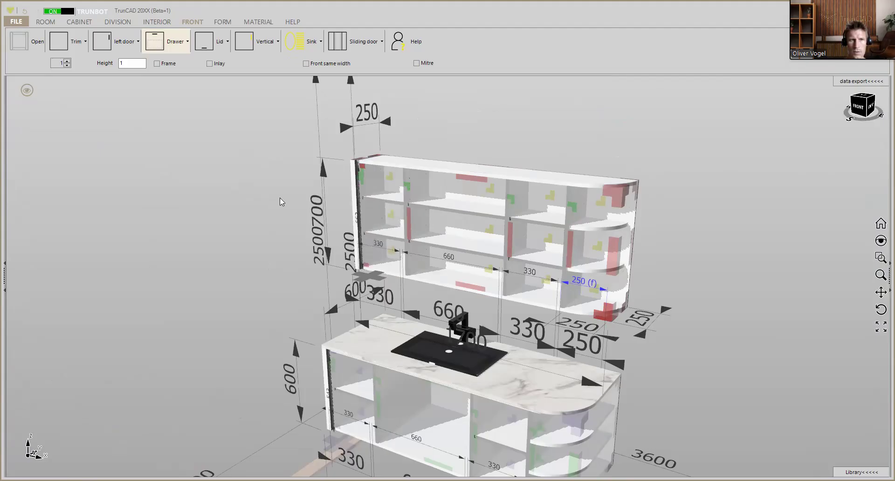
Step: Turn off the mirror option and fit a left door on the wall cabinet's leftmost compartment
left_click(125, 47)
left_click(94, 224)
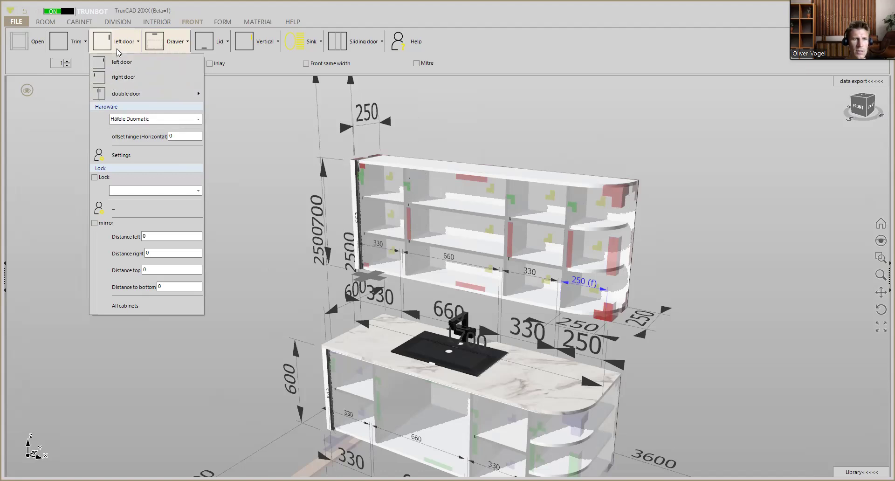
left_click(110, 61)
left_click_drag(109, 54, 375, 204)
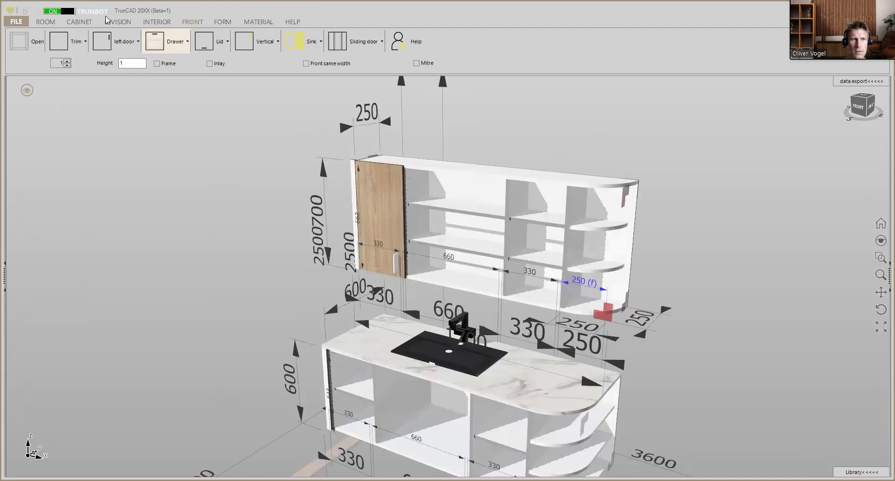
Step: Turn on the mirror option and fit a mirrored left door on the 660 mm wall cabinet compartment above the washbasin
left_click(130, 45)
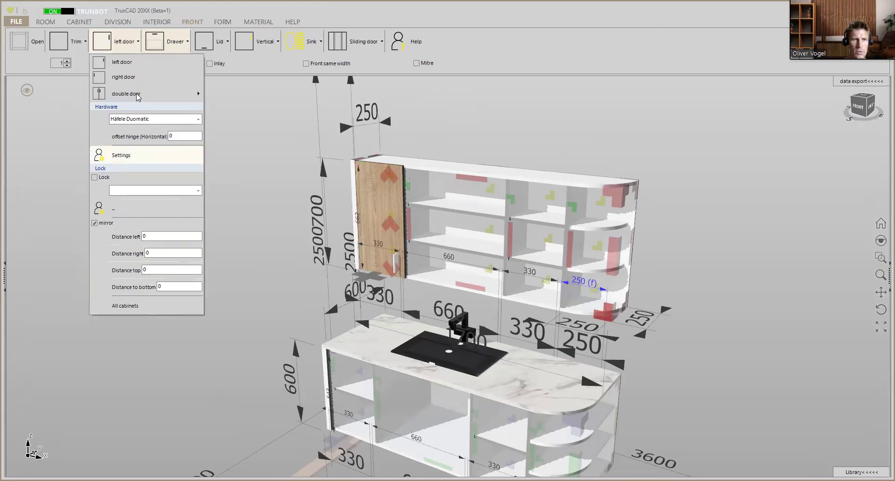
left_click(117, 45)
left_click_drag(108, 47, 437, 203)
left_click_drag(381, 207, 382, 208)
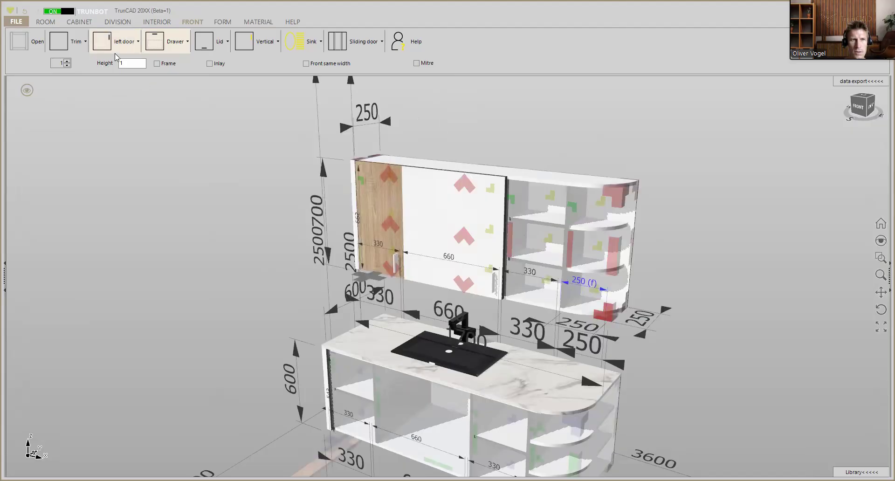
Step: Turn off the mirror option and fit a right door on the 330 mm wall cabinet compartment beside the rounded shelves
left_click(138, 42)
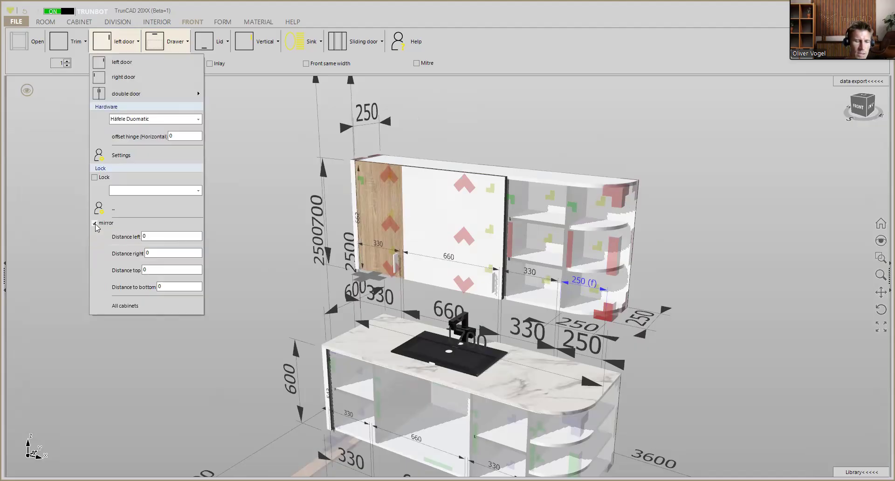
left_click(122, 76)
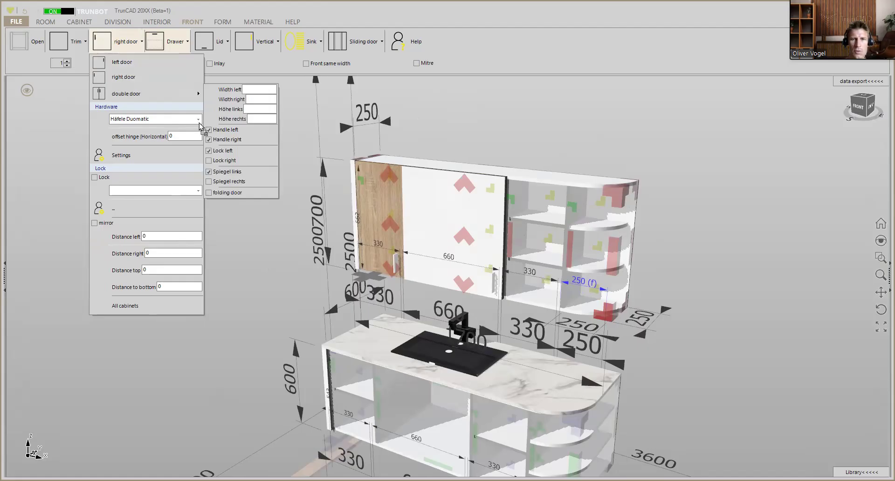
left_click(518, 216)
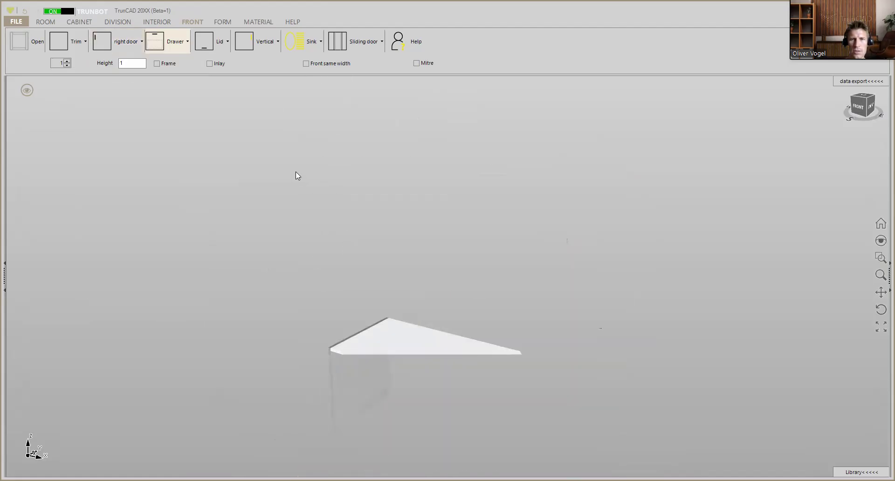
Step: Filter the materials by "gla" and apply Glas 8mm to the mirror panel on the 660 mm wall cabinet door
left_click(259, 22)
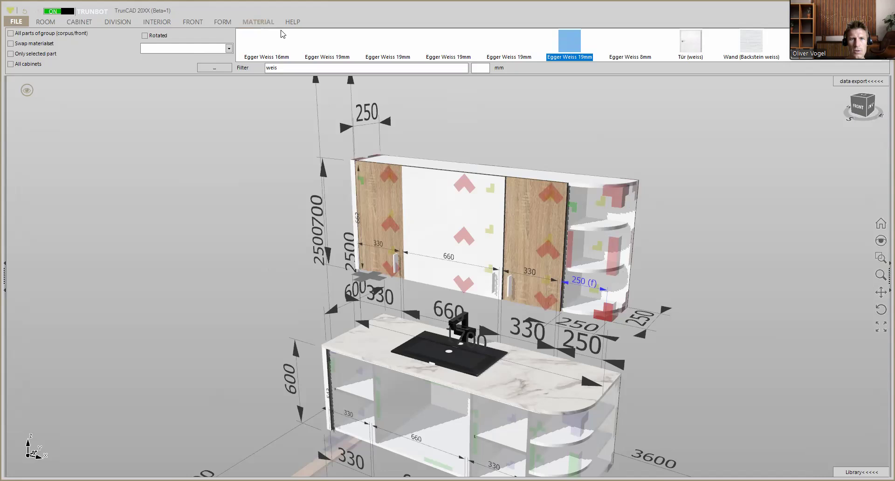
double_click(301, 68)
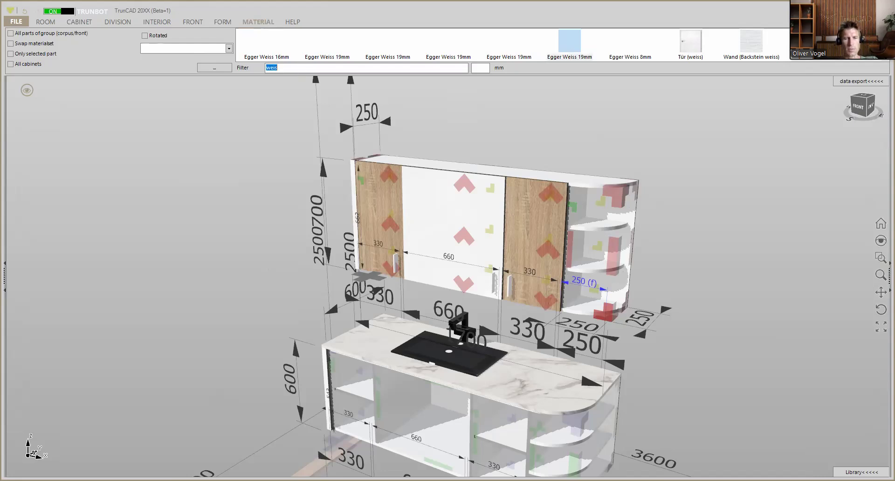
type("gla")
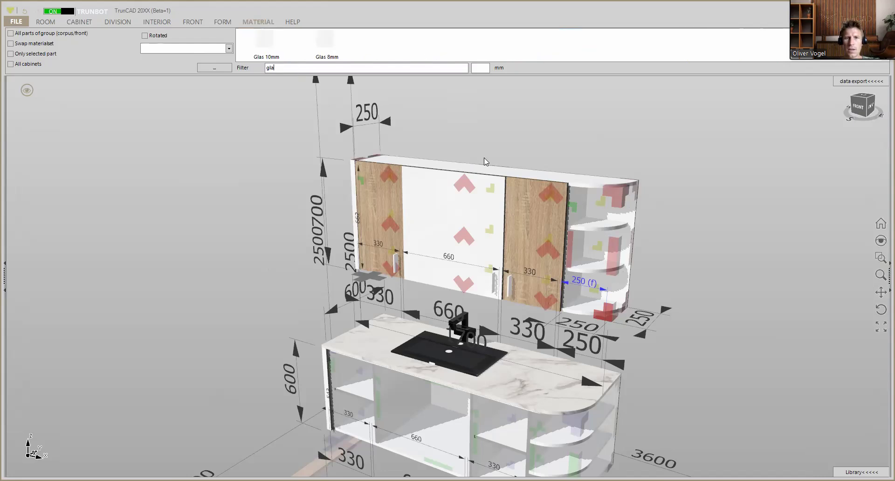
scroll(488, 159, "up", 4)
scroll(515, 169, "up", 1)
middle_click_drag(515, 169, 444, 283)
left_click(441, 279)
scroll(441, 278, "up", 2)
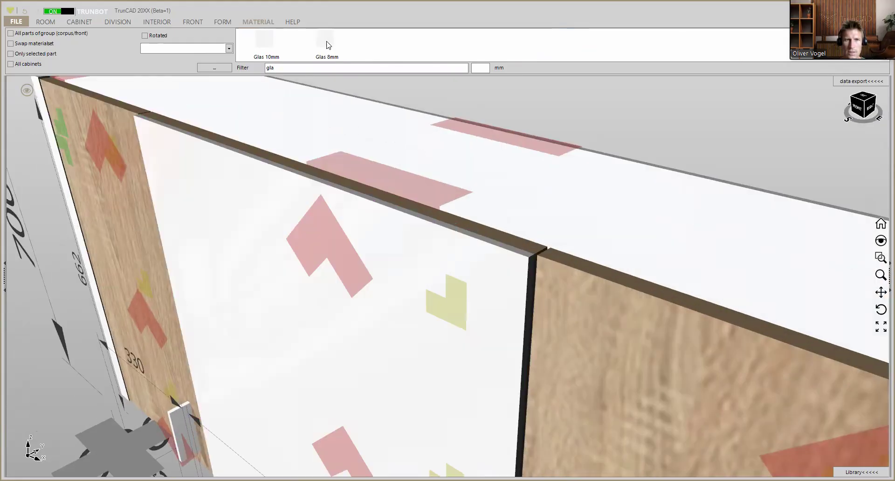
left_click(330, 56)
left_click(256, 205)
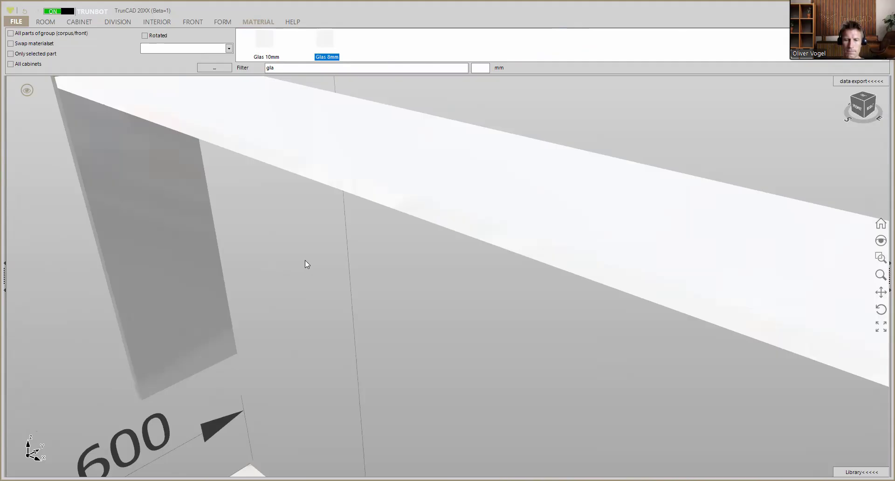
Step: Fit a right door on the base unit's 330 mm compartment beside the rounded shelves
scroll(305, 260, "down", 2)
scroll(305, 259, "down", 3)
middle_click_drag(376, 340, 384, 282)
scroll(396, 314, "down", 6)
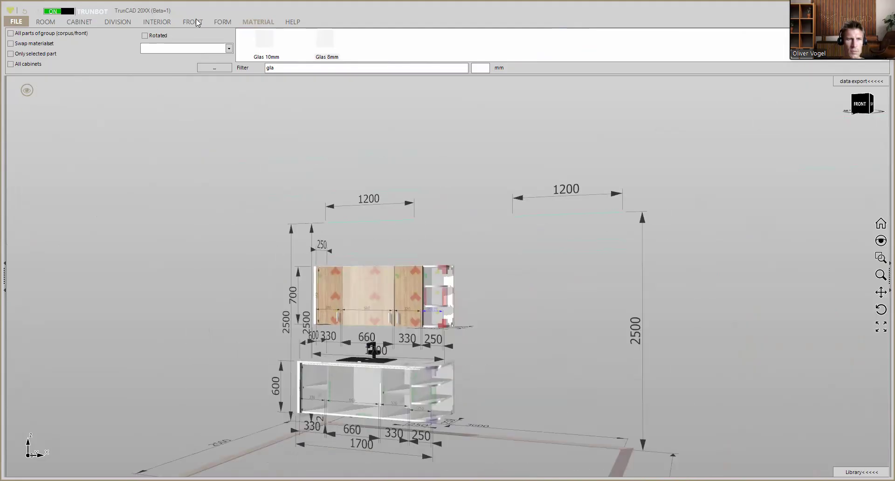
left_click(193, 22)
scroll(400, 374, "up", 5)
middle_click_drag(400, 373, 370, 174)
left_click(100, 39)
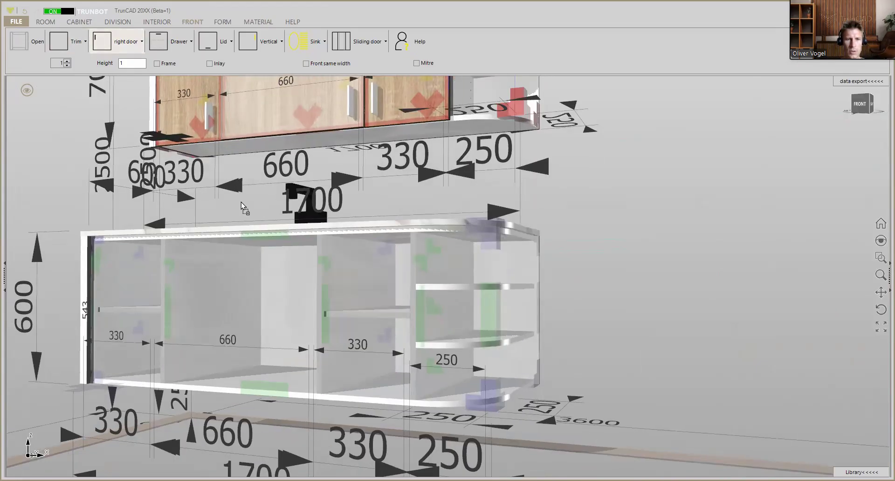
left_click(355, 272)
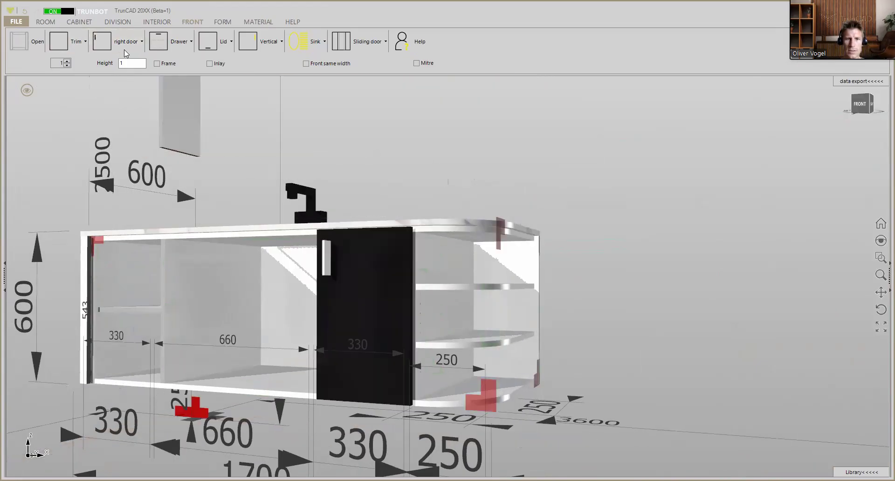
left_click(124, 48)
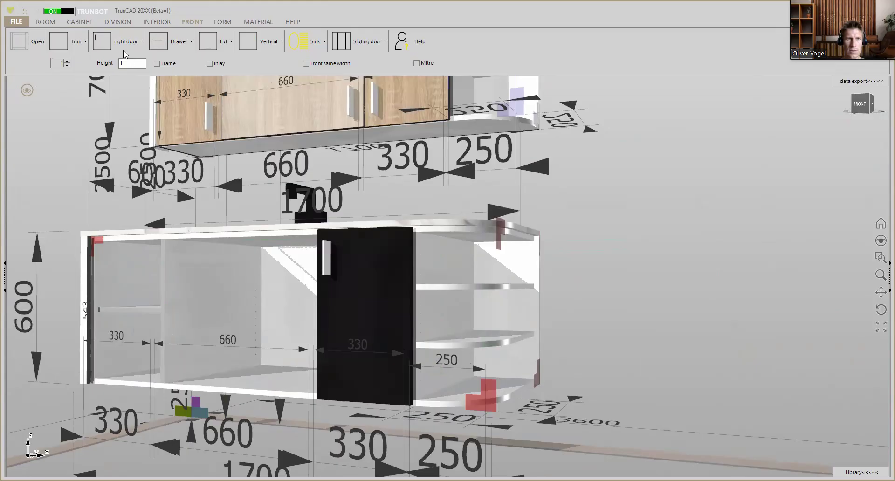
left_click(349, 240)
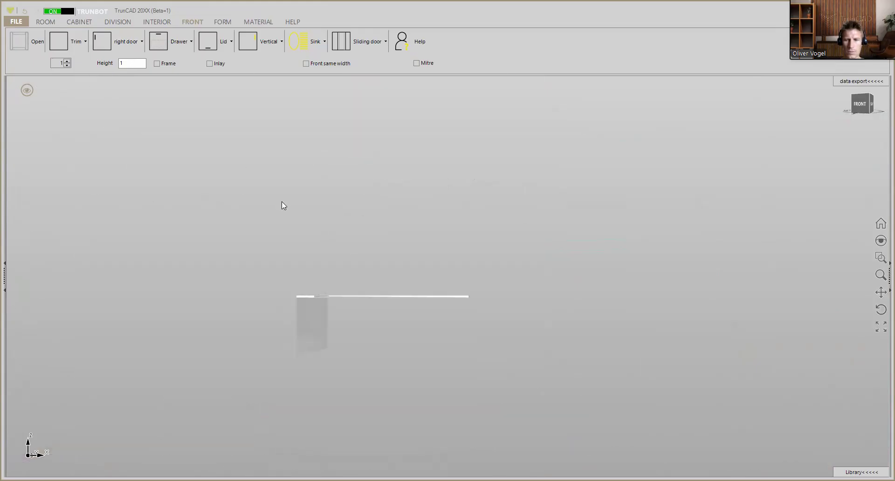
Step: Fit a left door on the base unit's leftmost 330 mm compartment
left_click(141, 41)
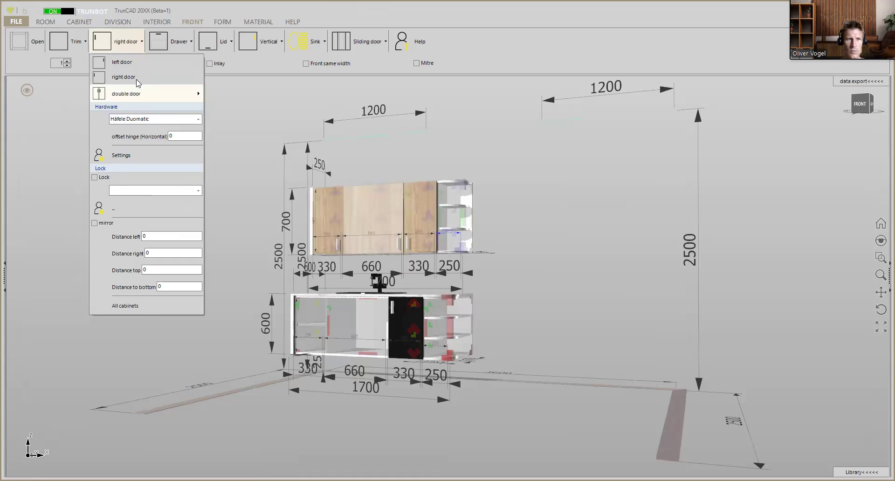
left_click(119, 66)
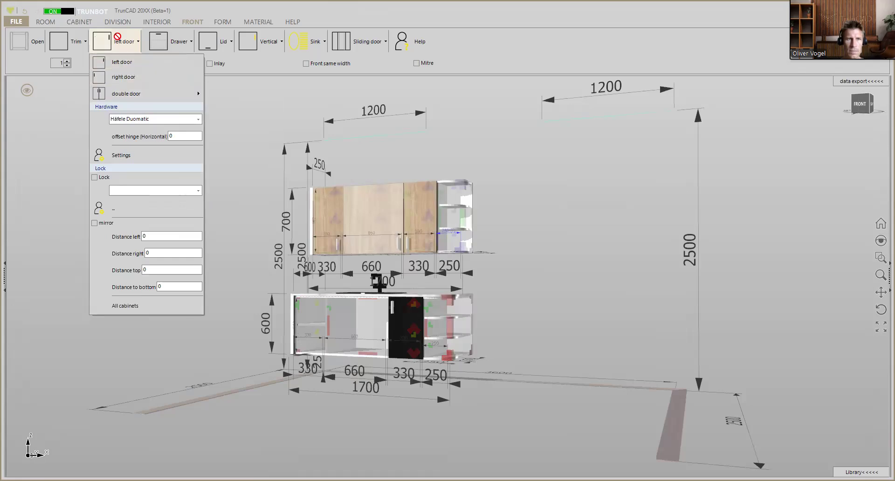
left_click(311, 319)
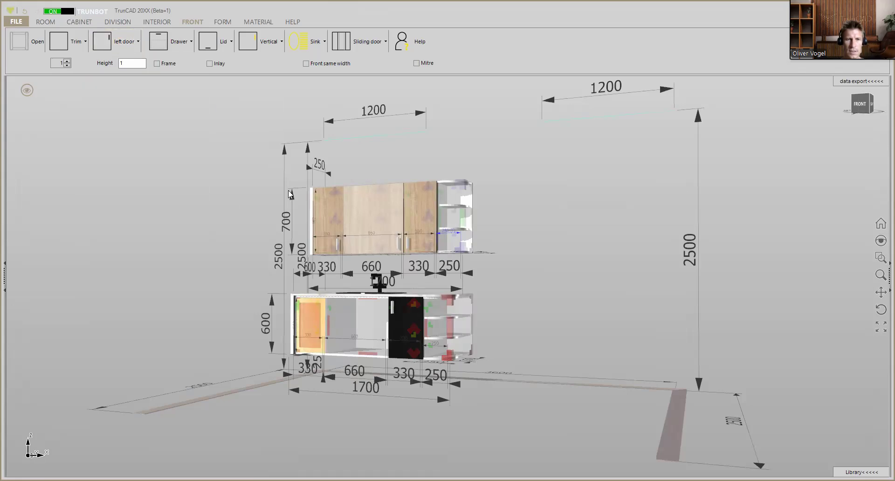
Step: Set the front count to 2 and fit two drawers in the base unit's 660 mm compartment below the washbasin
left_click(68, 61)
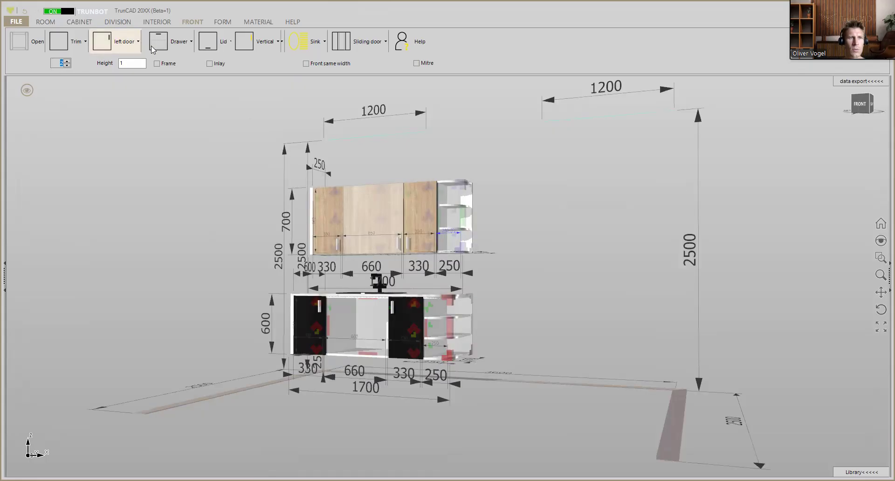
left_click(185, 42)
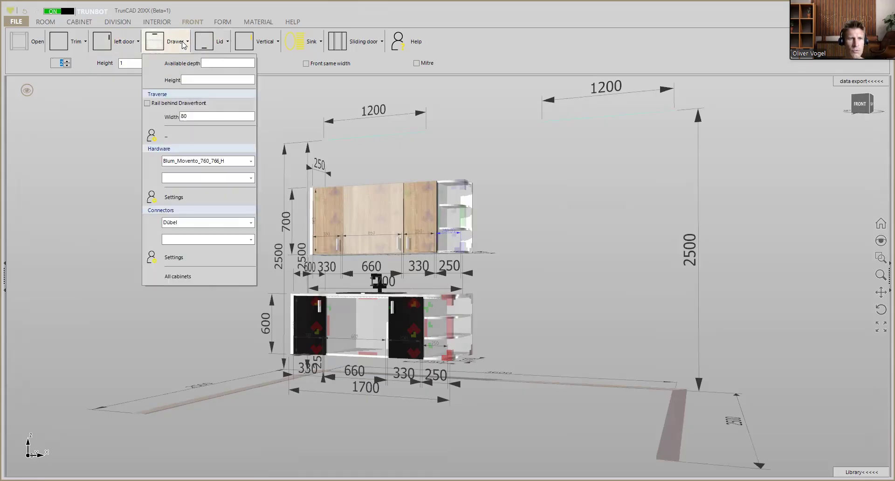
left_click(168, 42)
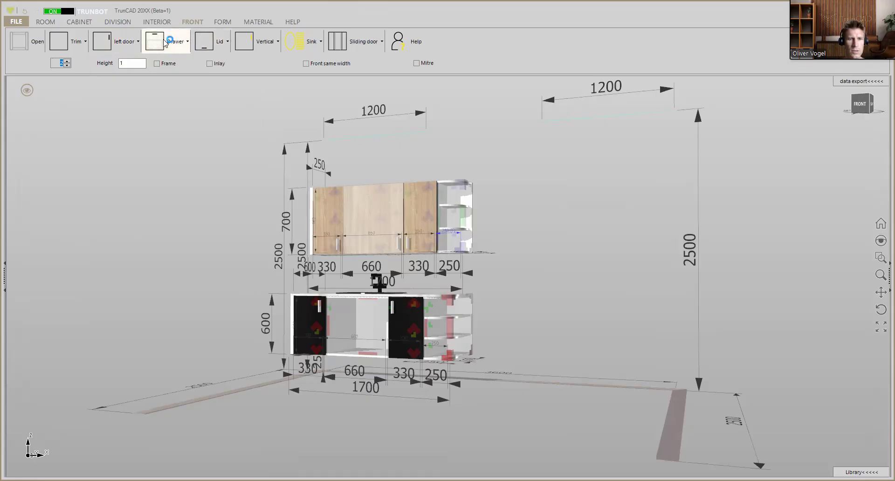
left_click(351, 314)
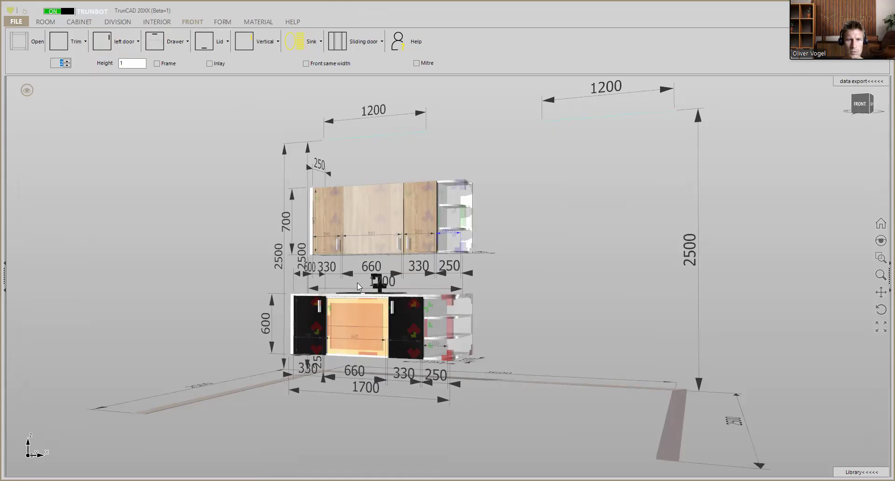
Step: Set material changes to affect all parts of the group in all cabinets, keeping both cabinets included
middle_click_drag(410, 249, 386, 219)
scroll(386, 219, "up", 5)
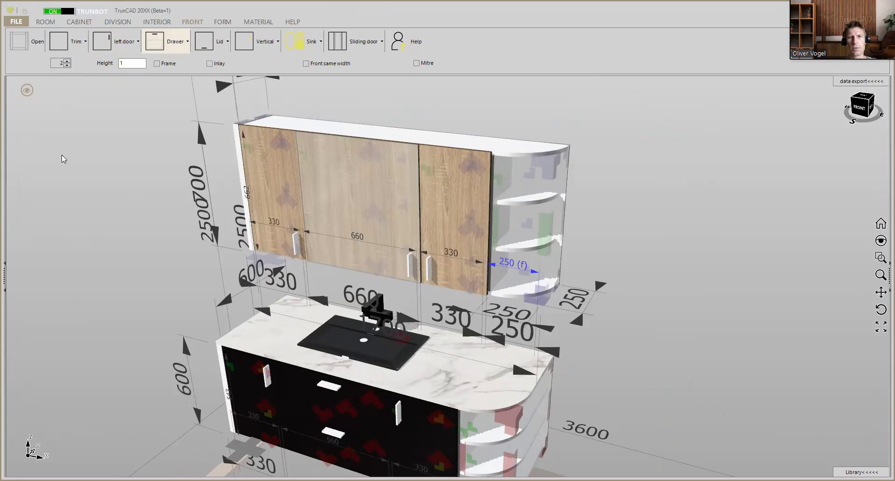
left_click(260, 23)
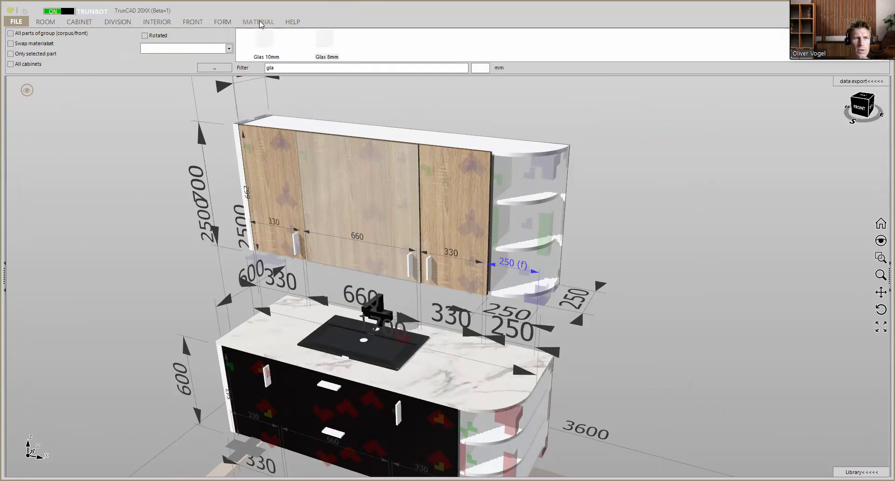
left_click(10, 33)
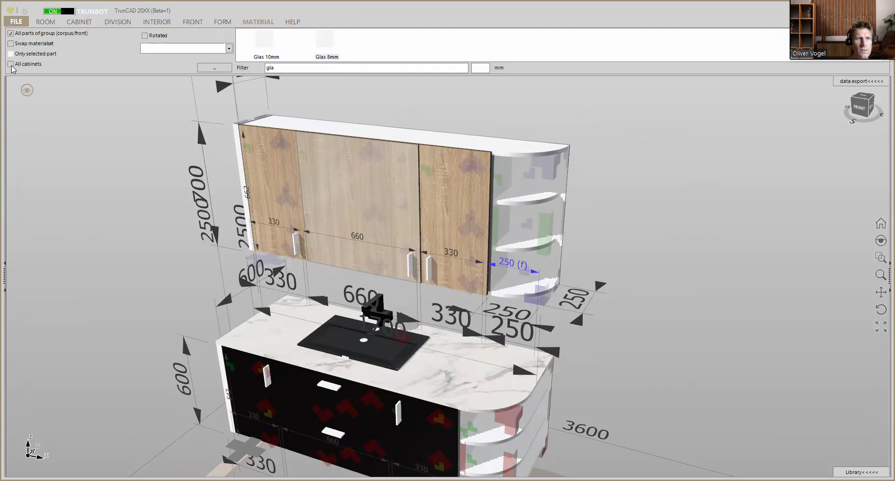
left_click(11, 65)
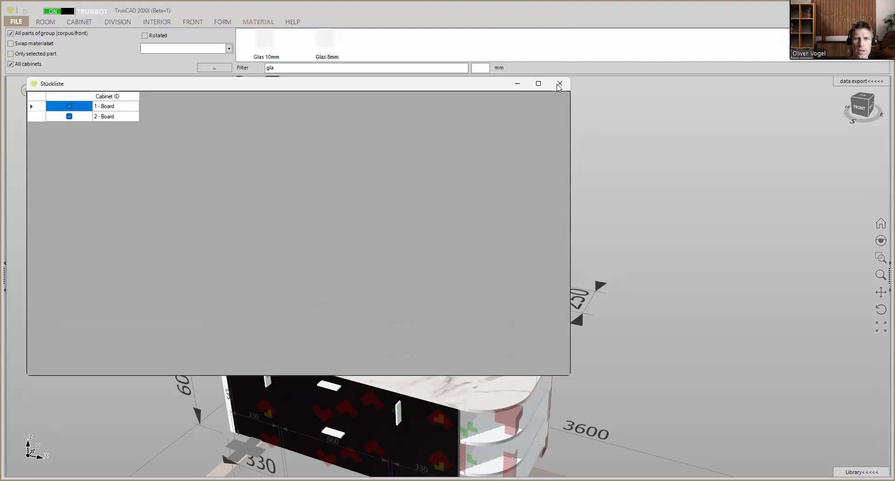
left_click(558, 84)
double_click(370, 68)
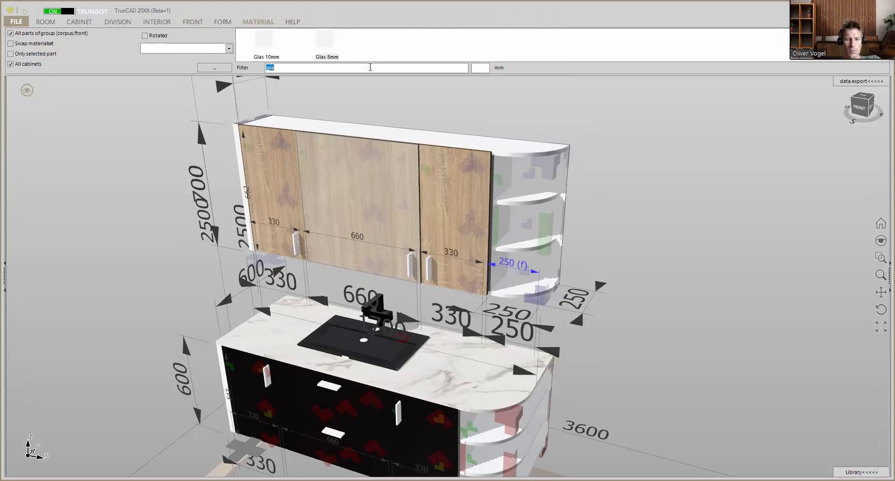
type("g")
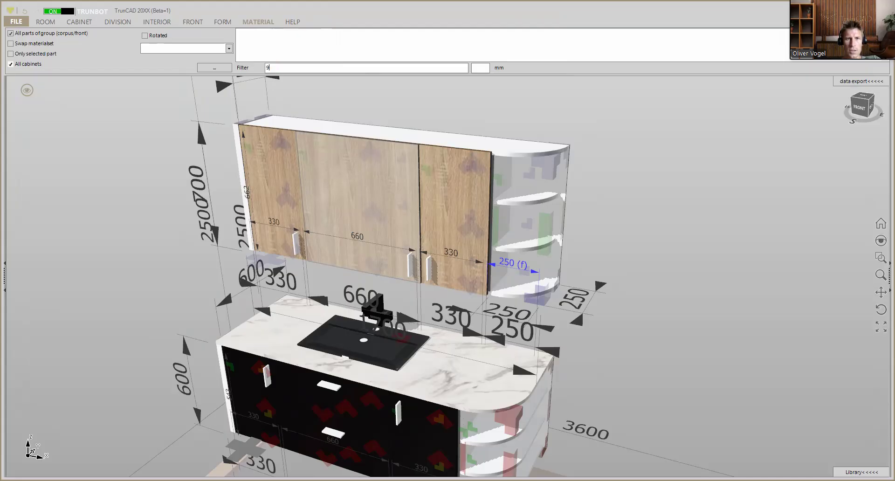
type("9")
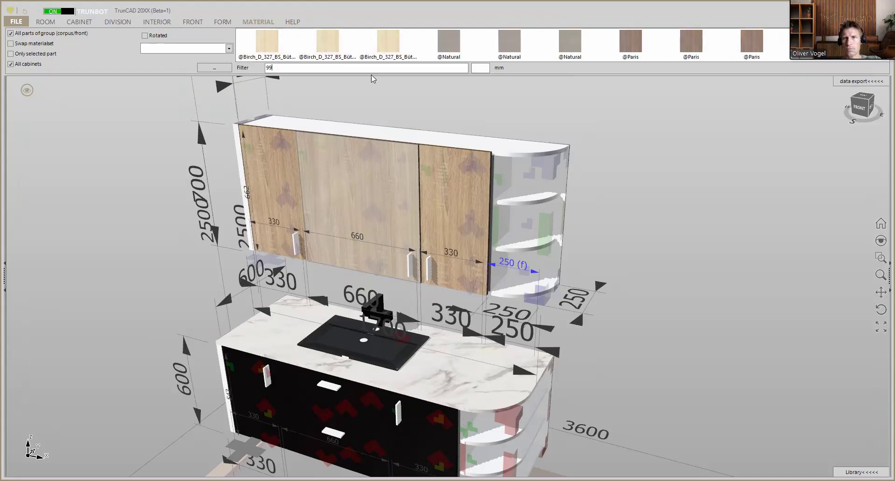
left_click_drag(625, 48, 466, 184)
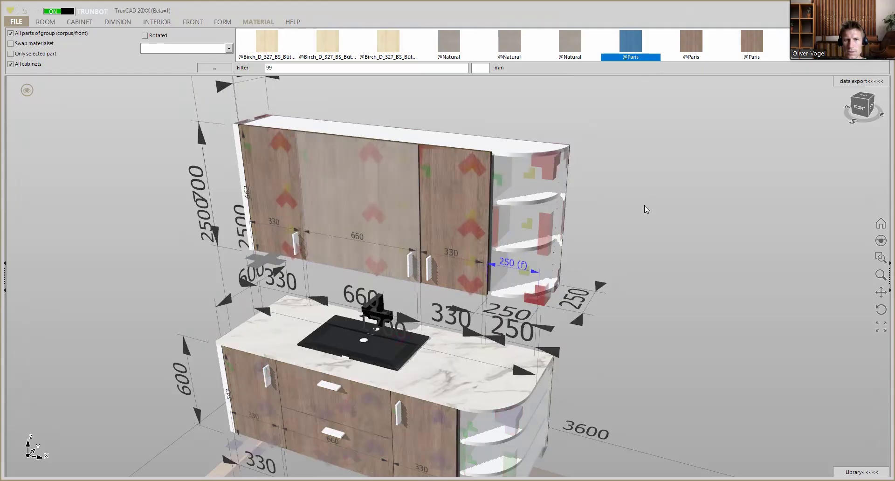
scroll(645, 209, "down", 3)
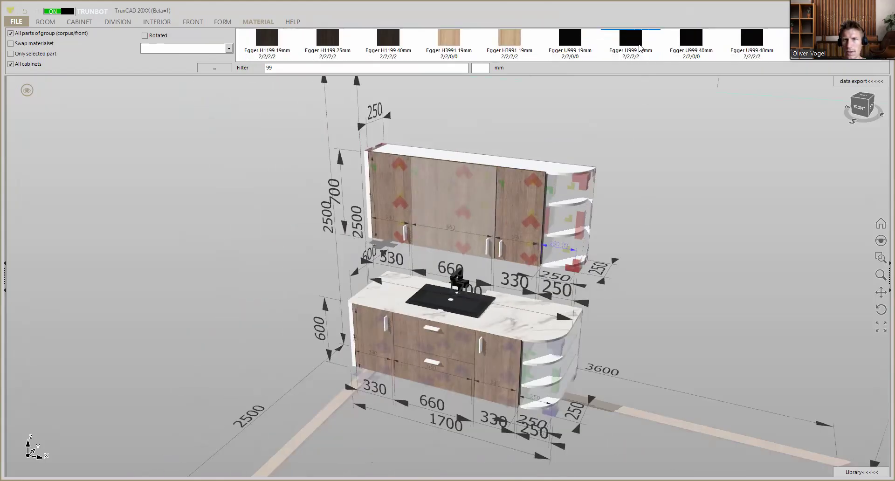
Step: Apply the black Egger U999 19mm material to the fronts of both cabinets
left_click(652, 45)
scroll(647, 50, "down", 1)
left_click_drag(629, 38, 519, 210)
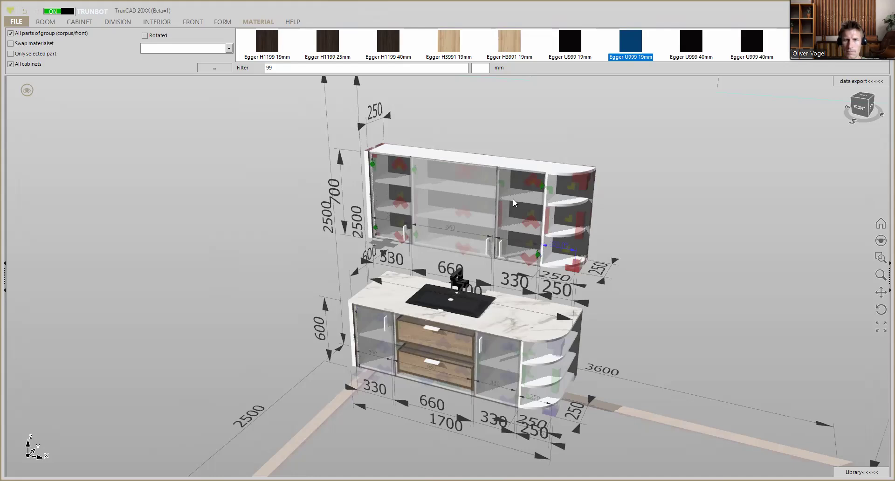
Step: Inspect the finished fronts, switch the model to transparent display with visible edges, and examine the base unit's drawer construction
scroll(458, 154, "up", 6)
middle_click_drag(508, 200, 606, 169)
scroll(611, 130, "down", 8)
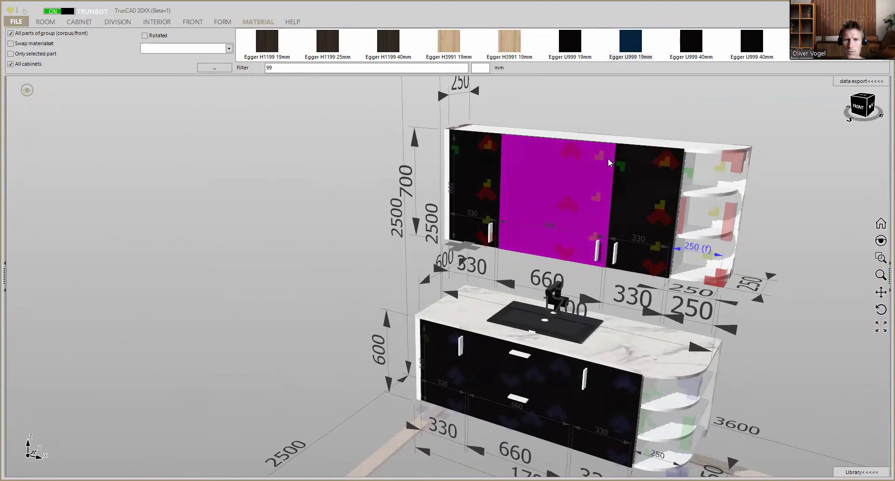
scroll(606, 158, "down", 2)
scroll(87, 102, "down", 3)
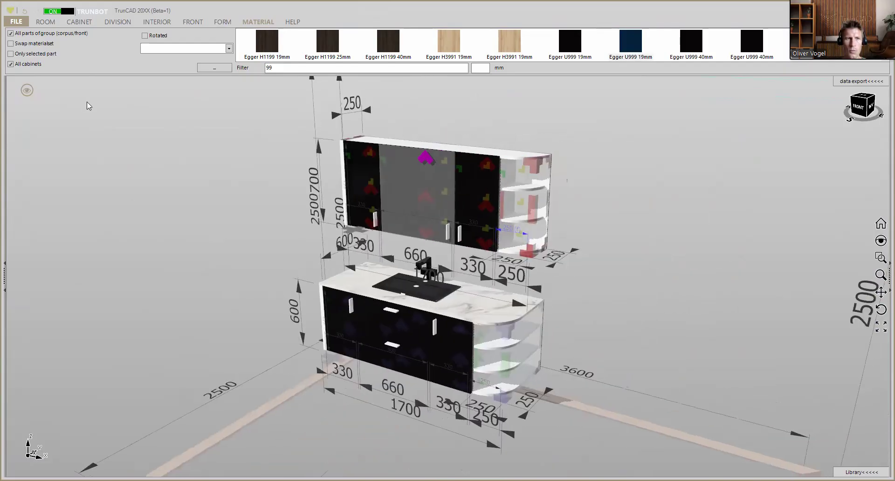
left_click(27, 91)
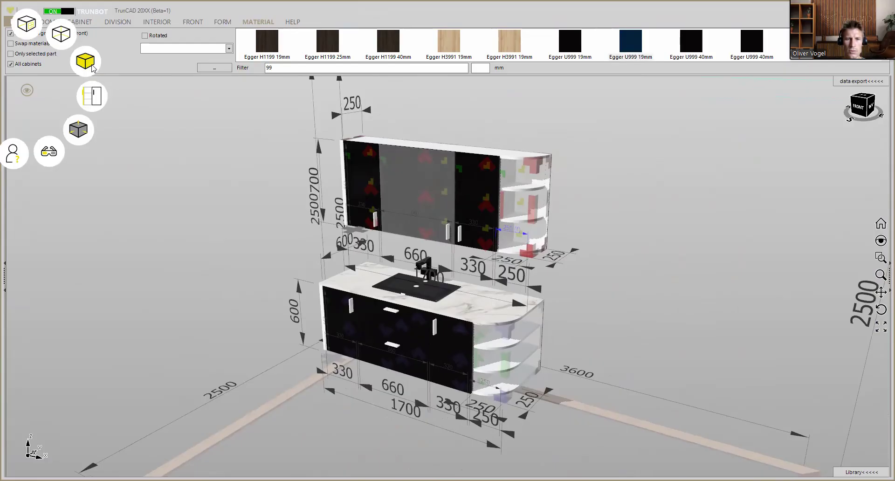
left_click(92, 66)
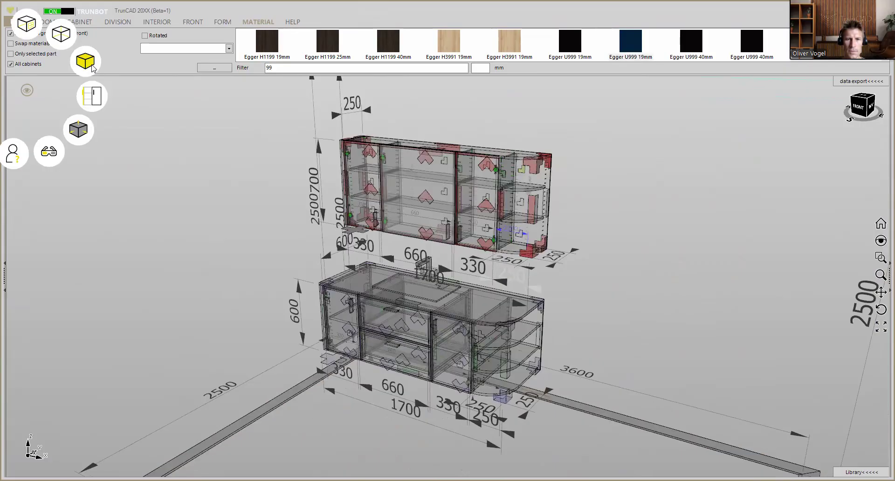
scroll(375, 330, "up", 5)
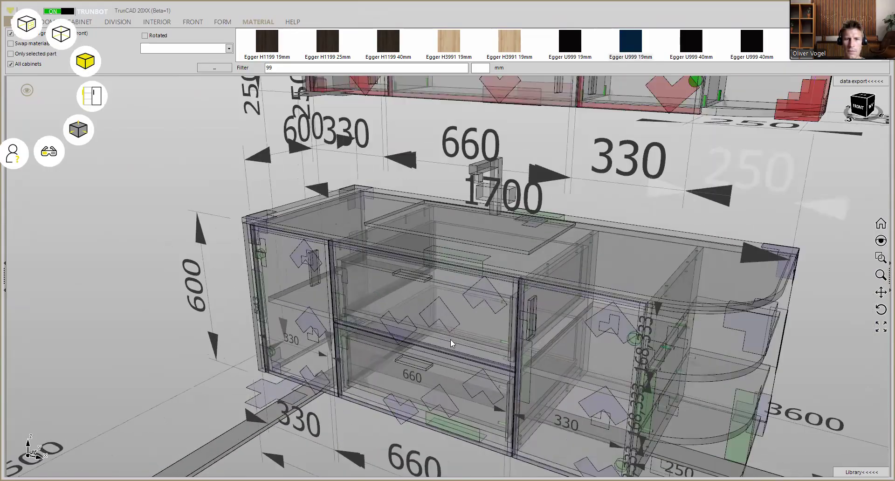
scroll(457, 311, "up", 4)
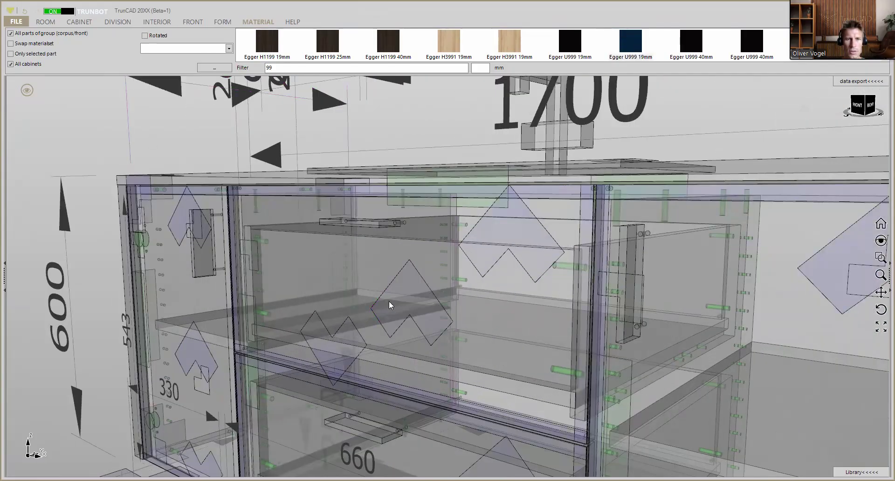
Step: Set the drawer height to 100 and the drawer count to 1, and apply them to the upper drawer of the base unit's 660 mm section
left_click(190, 24)
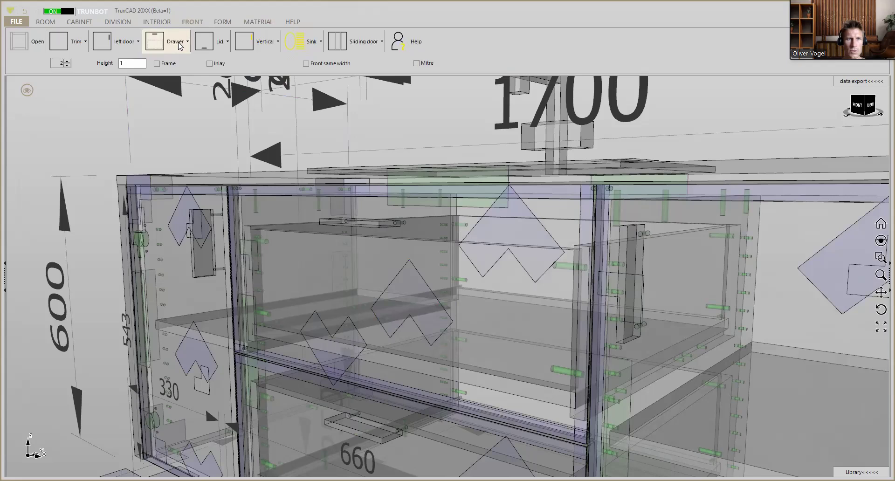
left_click(180, 44)
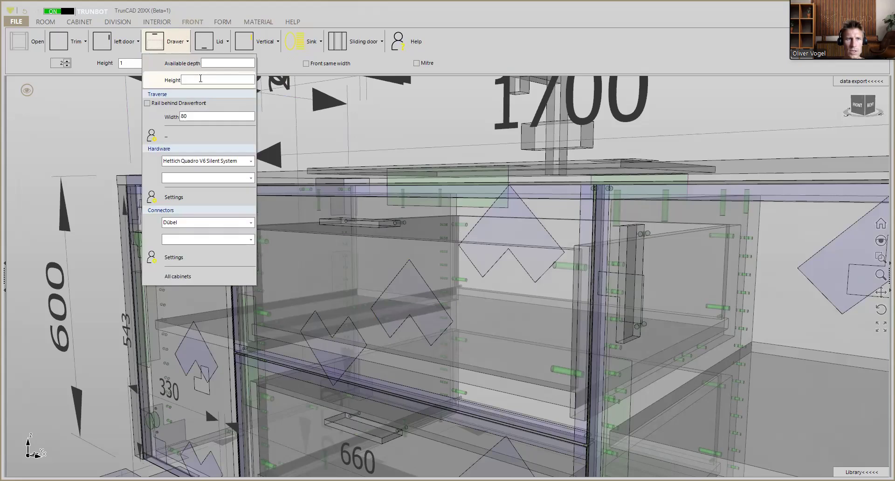
type("100")
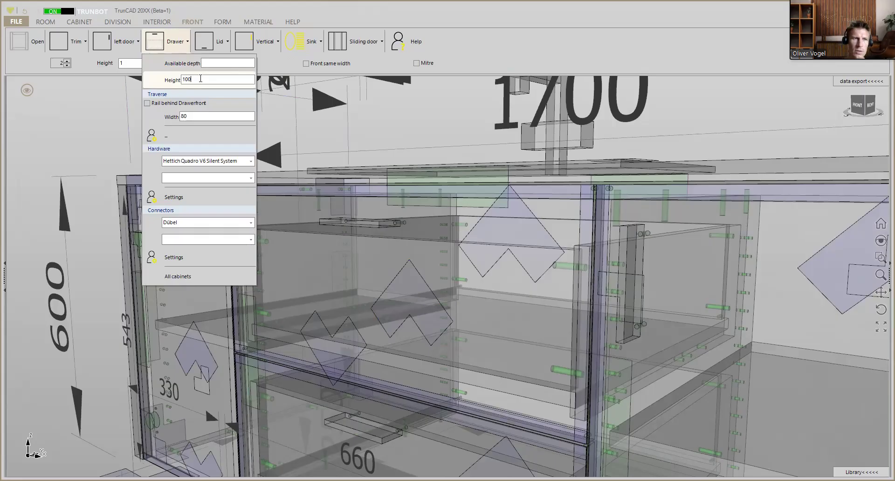
left_click(67, 66)
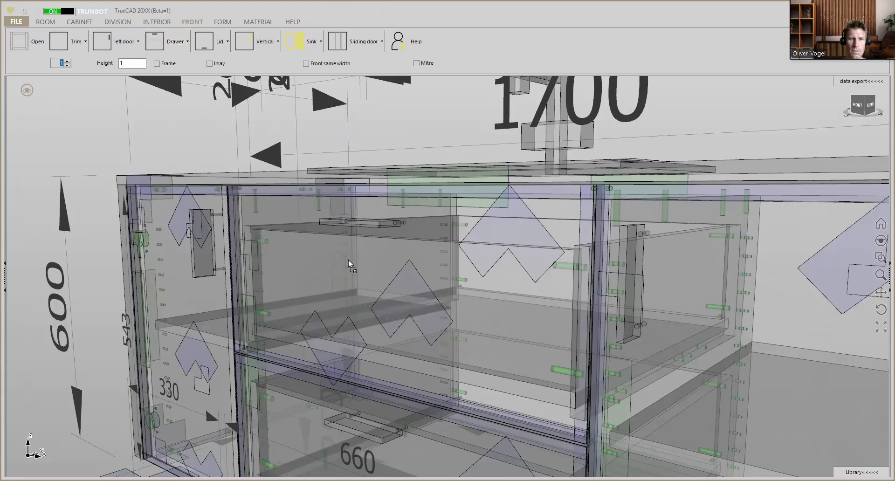
left_click(407, 292)
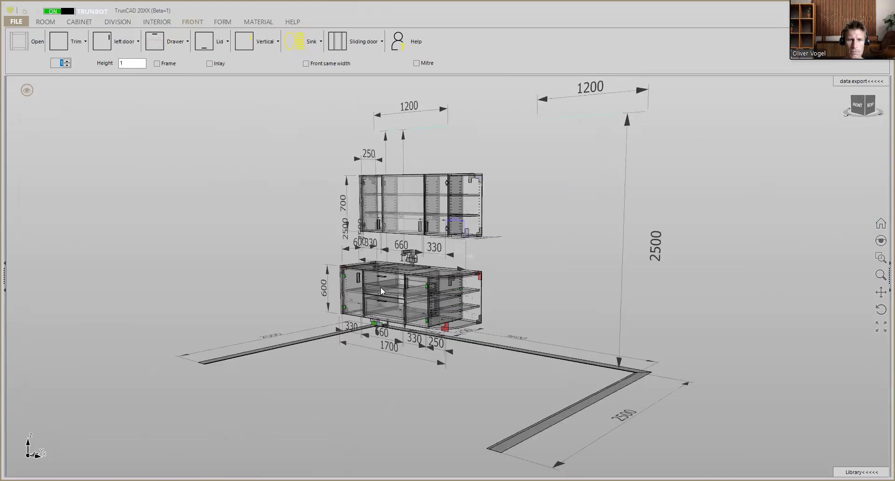
scroll(381, 286, "up", 8)
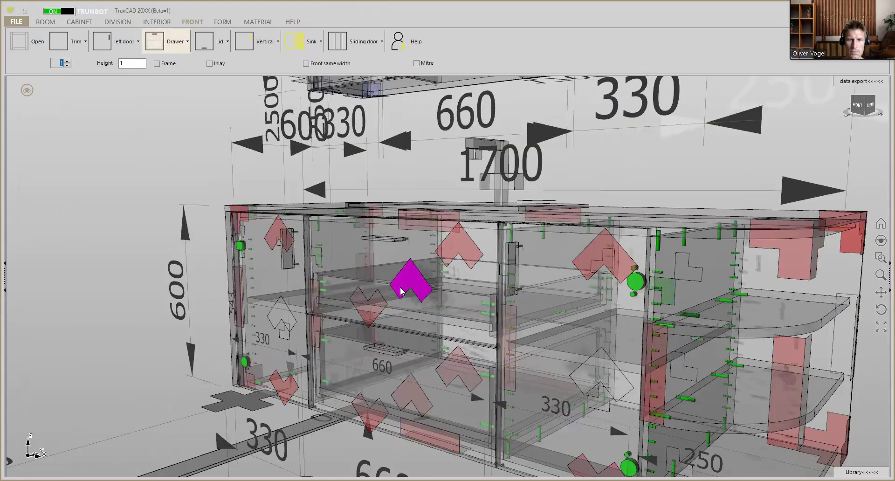
scroll(401, 291, "down", 2)
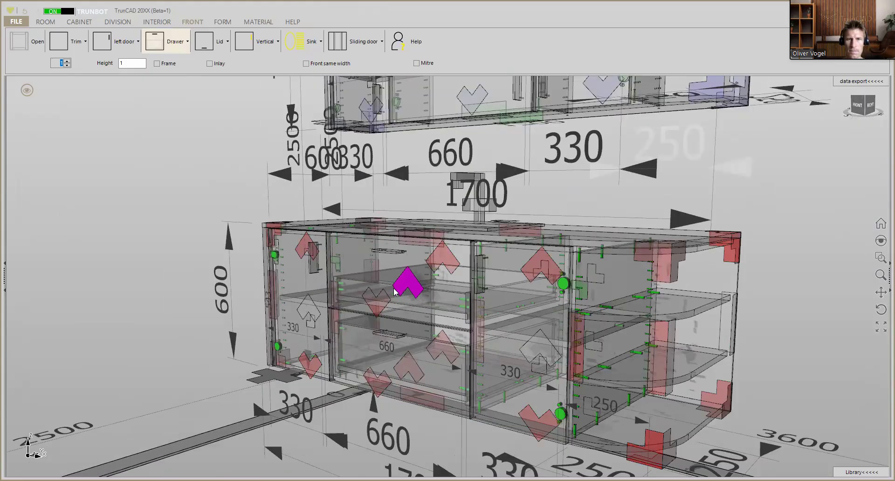
scroll(399, 292, "down", 3)
middle_click_drag(398, 296, 405, 310)
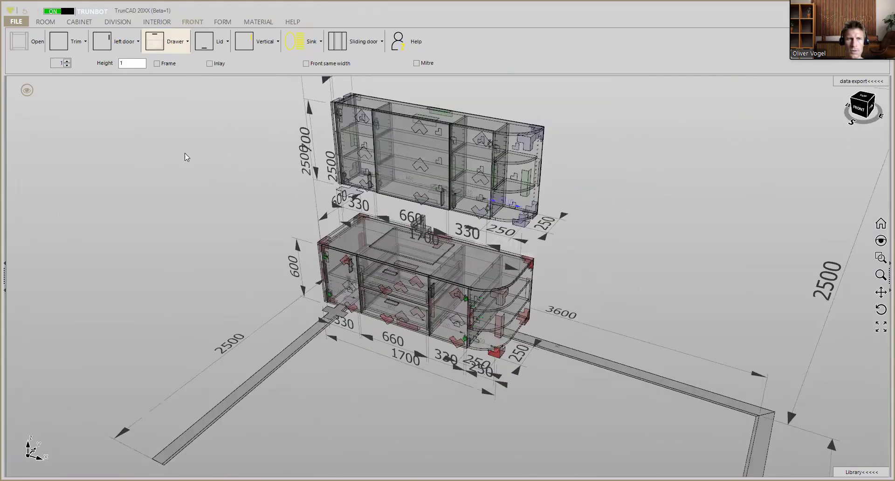
Step: Switch the model display from transparent back to shaded materials and view both cabinets
left_click(27, 92)
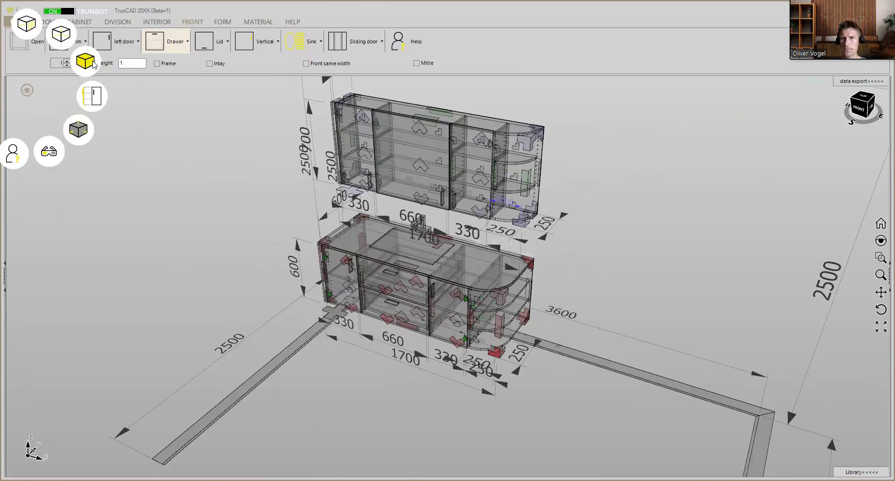
left_click(93, 63)
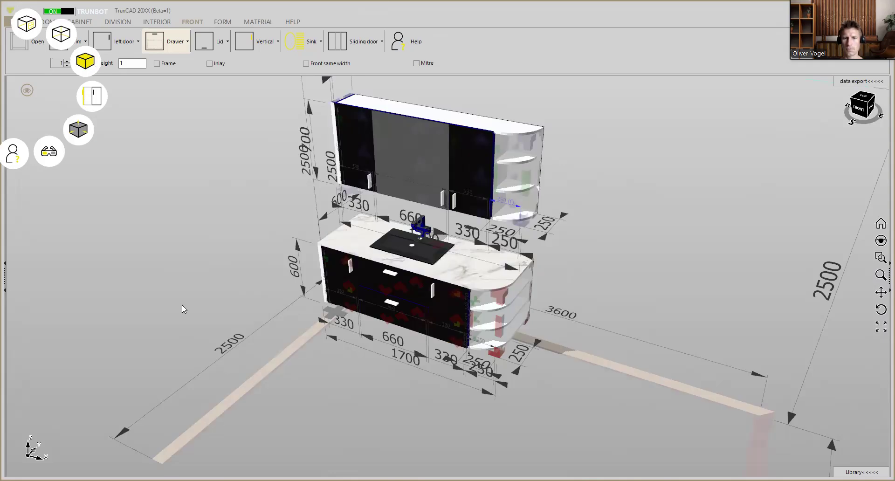
mouse_move(182, 339)
left_mouse_down()
mouse_move(165, 323)
mouse_move(177, 326)
left_mouse_up()
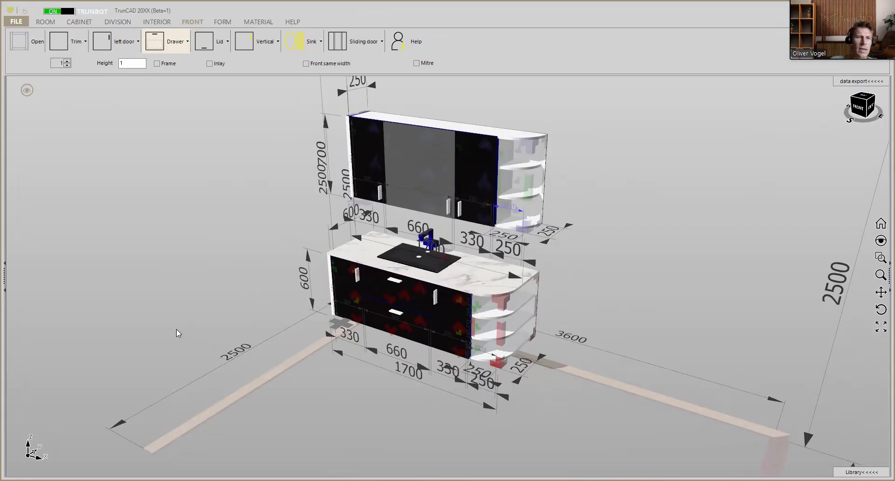
Step: Set the next cabinet's width to 1000 and its height to 2000
left_click(79, 23)
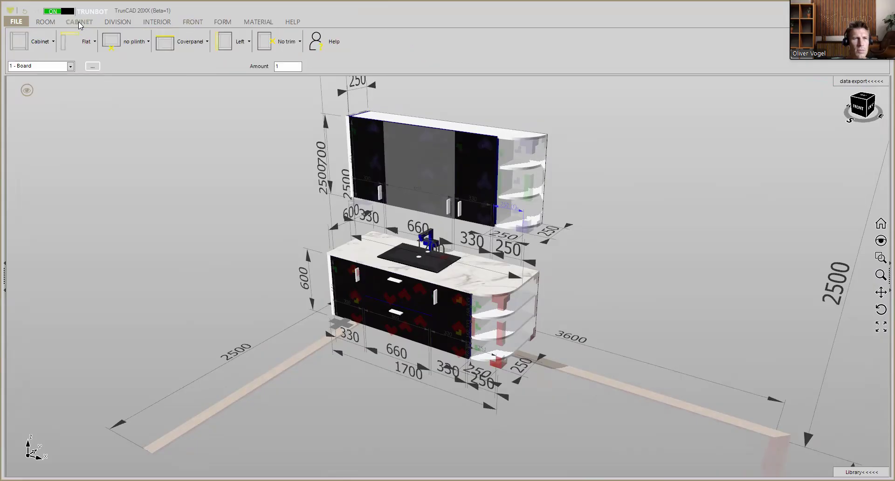
left_click(52, 49)
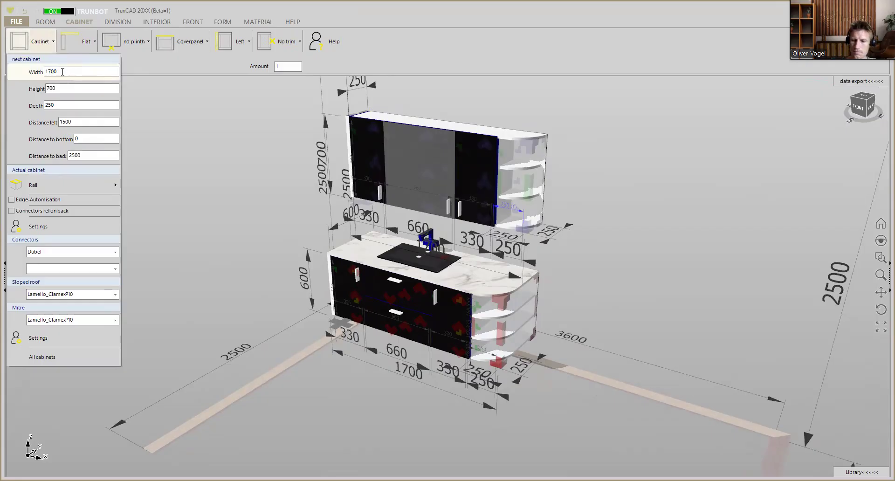
key("BackSpace")
key("BackSpace")
key("BackSpace")
type("000")
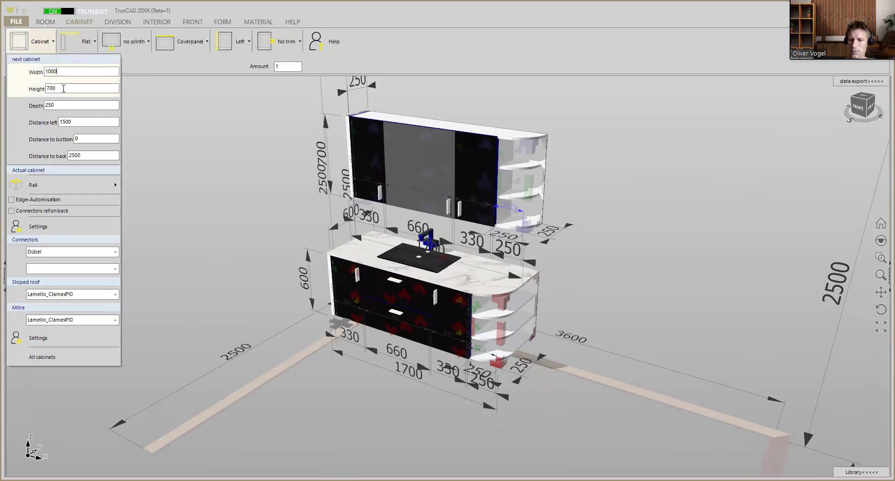
double_click(64, 88)
type("2000")
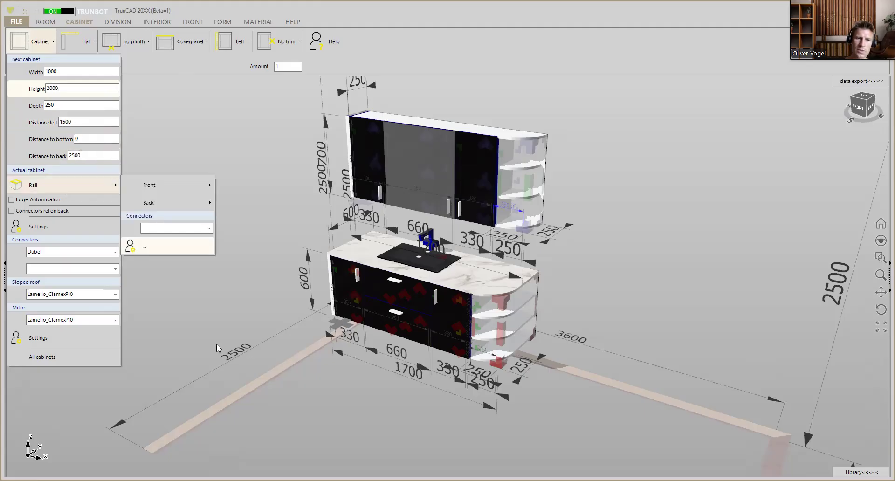
Step: Insert the new tall cabinet in the room, using the 2500 mm side wall next to the washbasin unit as reference
scroll(226, 372, "down", 2)
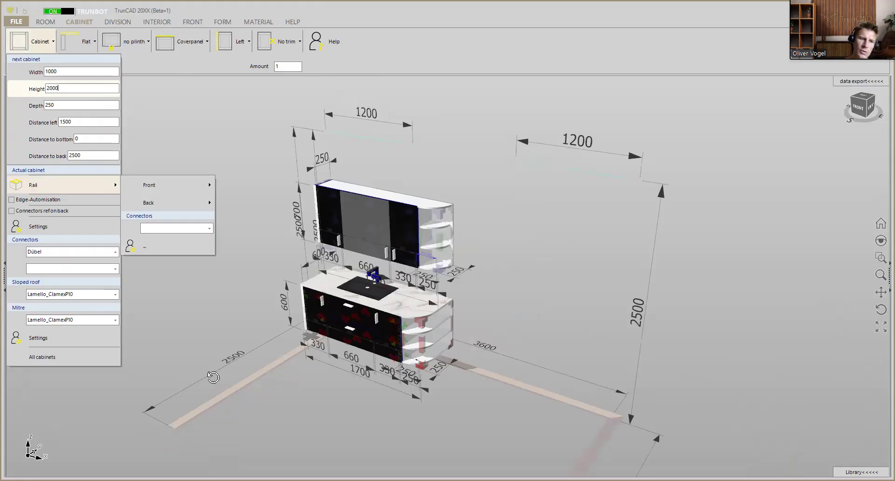
left_click(214, 399)
scroll(215, 294, "up", 4)
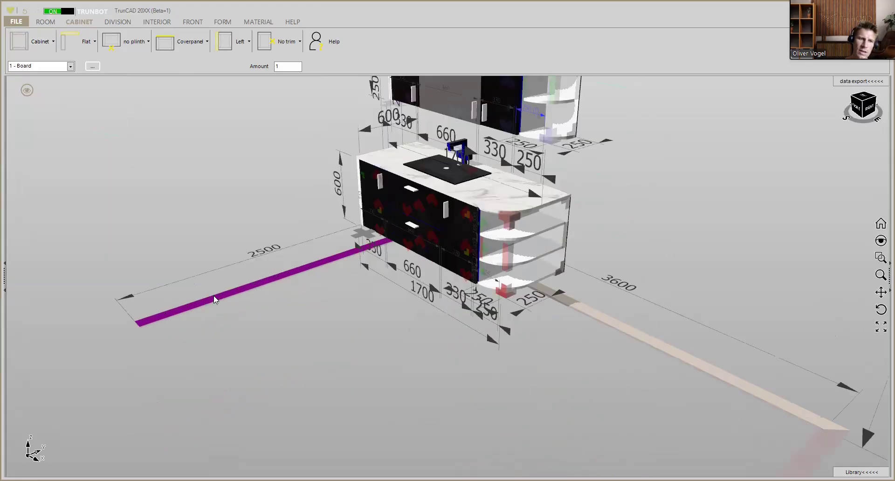
left_click(93, 154)
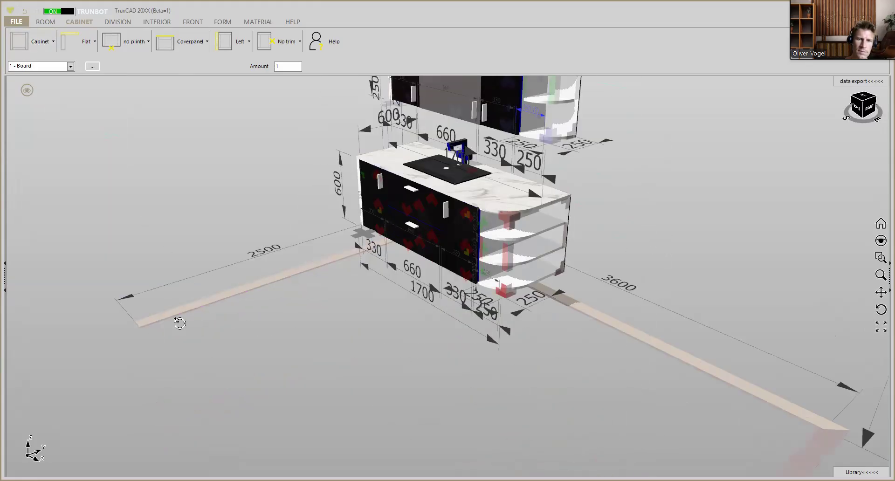
middle_click_drag(180, 322, 192, 323)
scroll(129, 322, "up", 4)
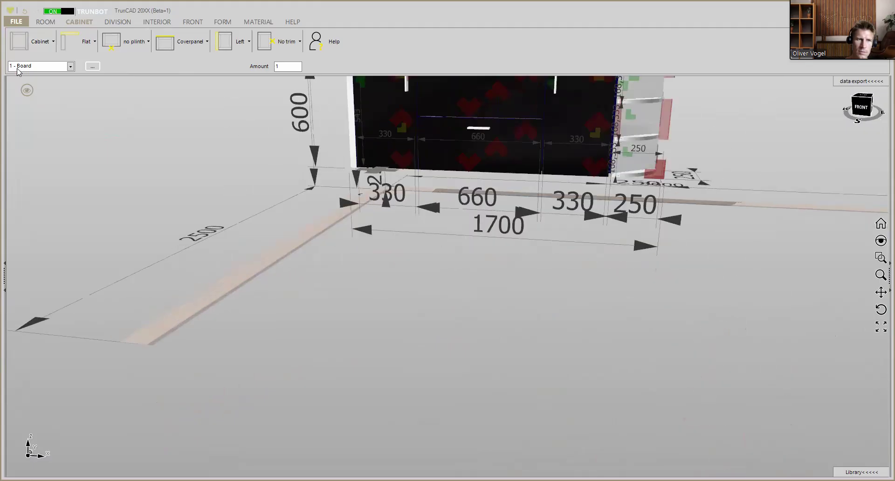
left_click(19, 41)
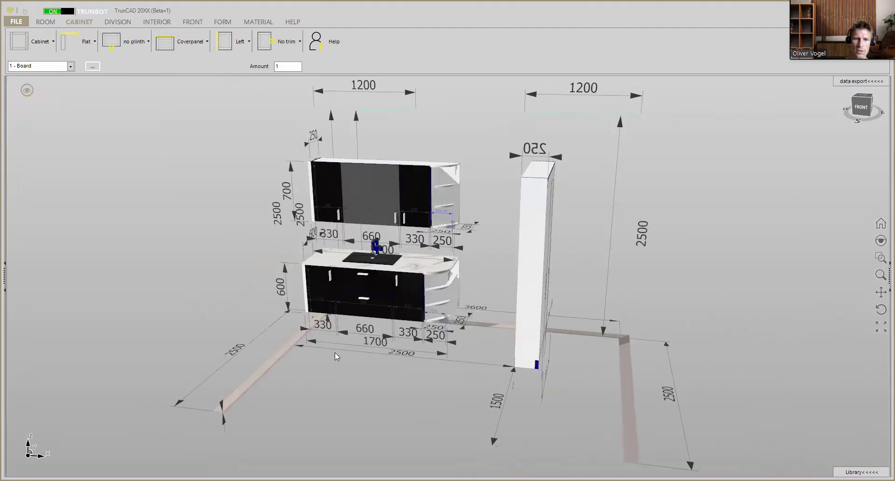
Step: Turn on visible edges in the shaded display and view the tall cabinet's open interior
scroll(417, 362, "up", 3)
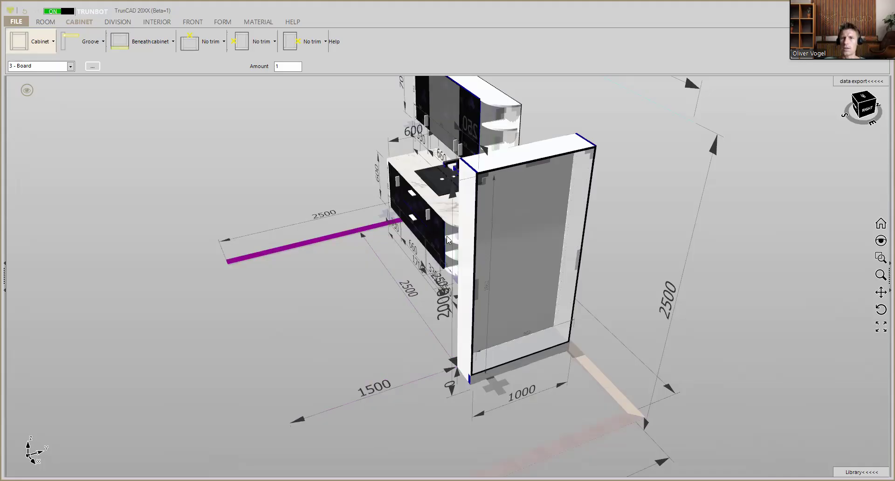
middle_click_drag(516, 235, 504, 209)
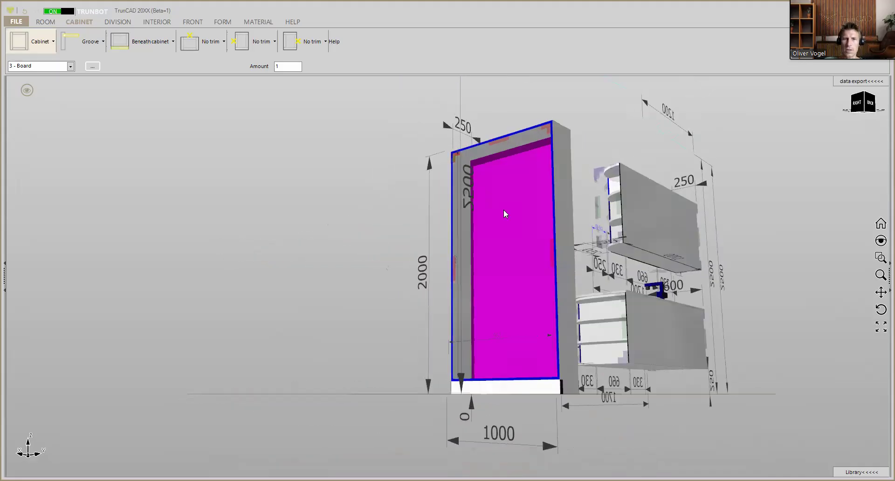
scroll(504, 208, "up", 2)
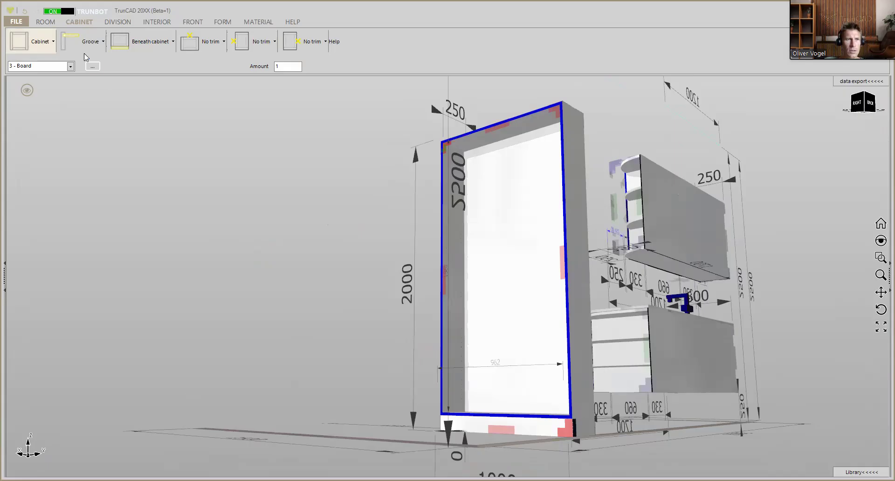
left_click(26, 91)
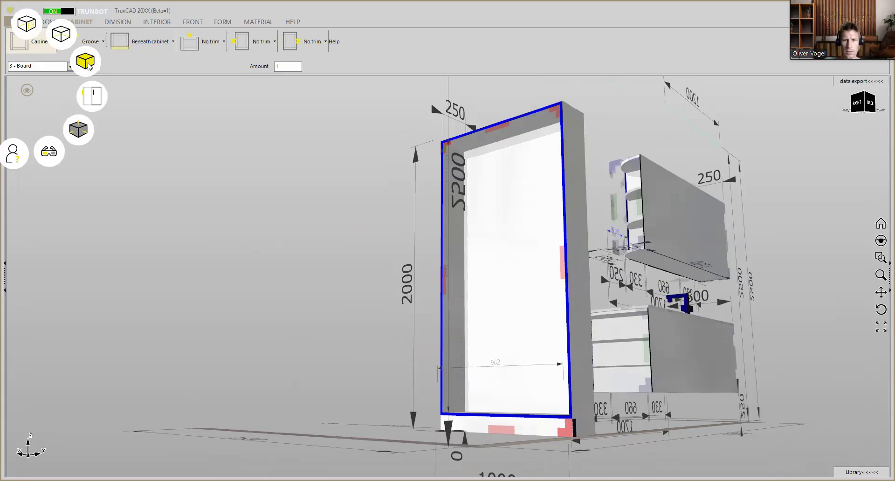
left_click(89, 64)
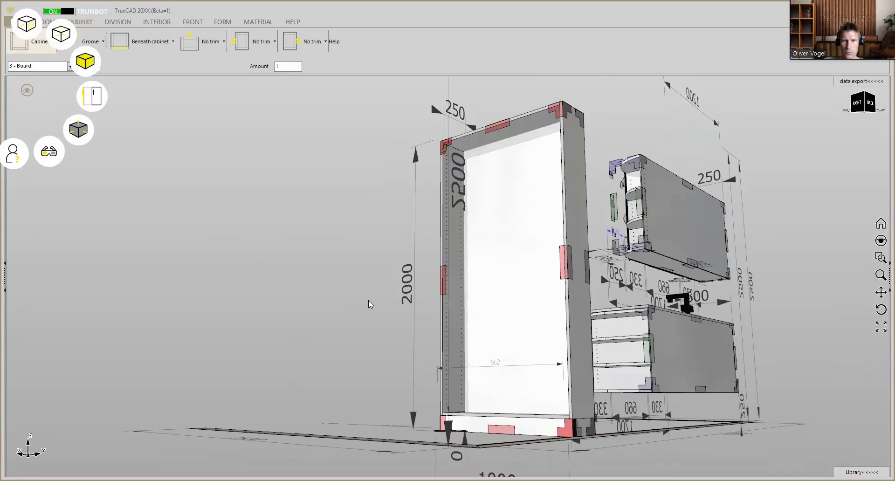
scroll(482, 294, "up", 1)
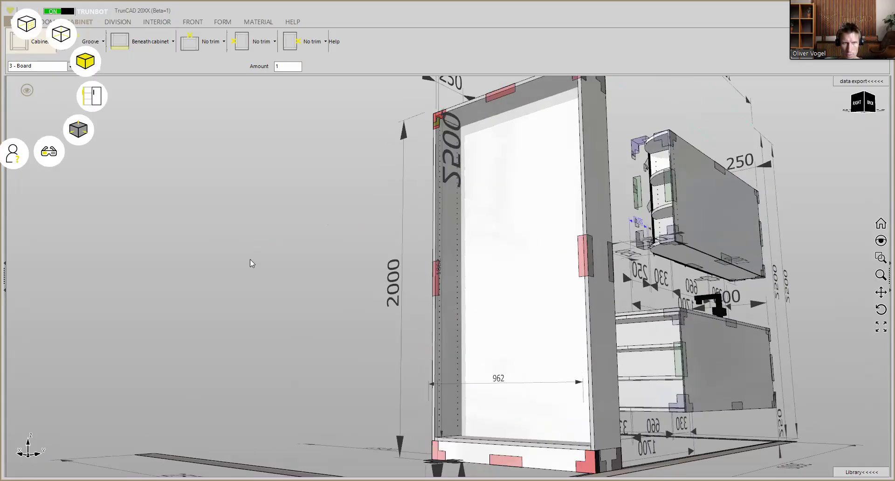
scroll(250, 261, "up", 1)
scroll(260, 266, "down", 3)
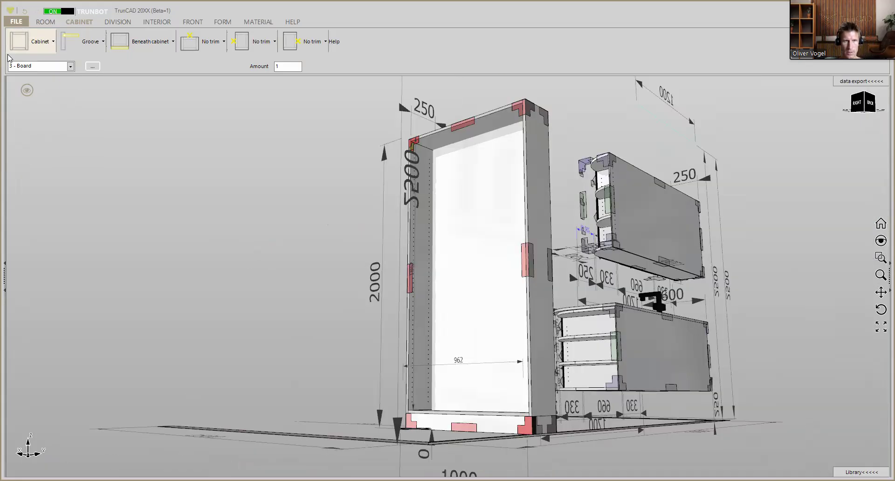
Step: Set the adjustable-shelf drilling of the tall cabinet to Group of holes
left_click(145, 23)
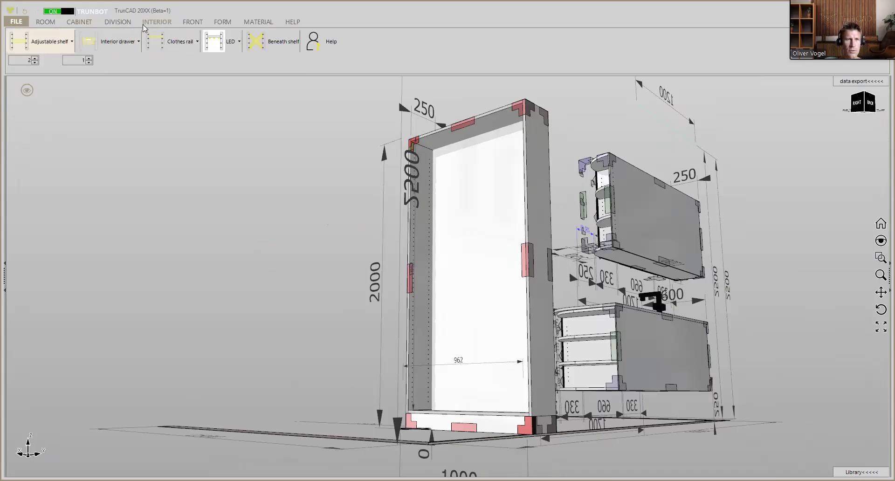
left_click(70, 45)
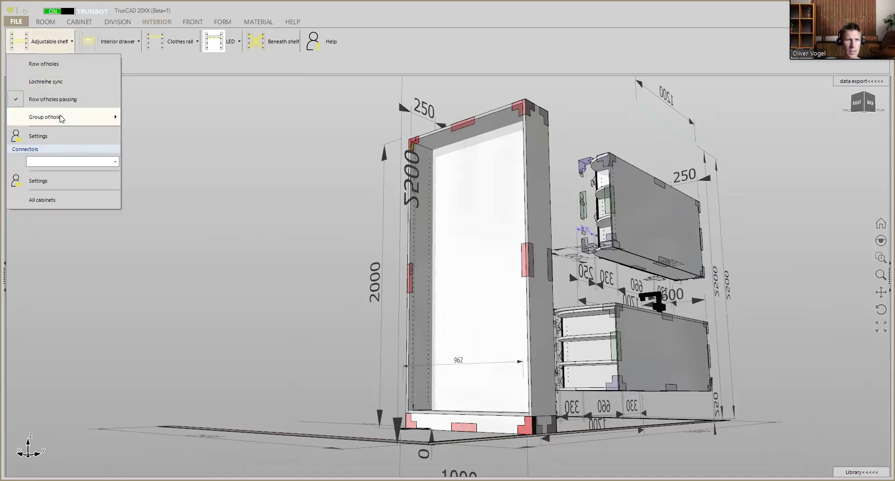
mouse_move(63, 121)
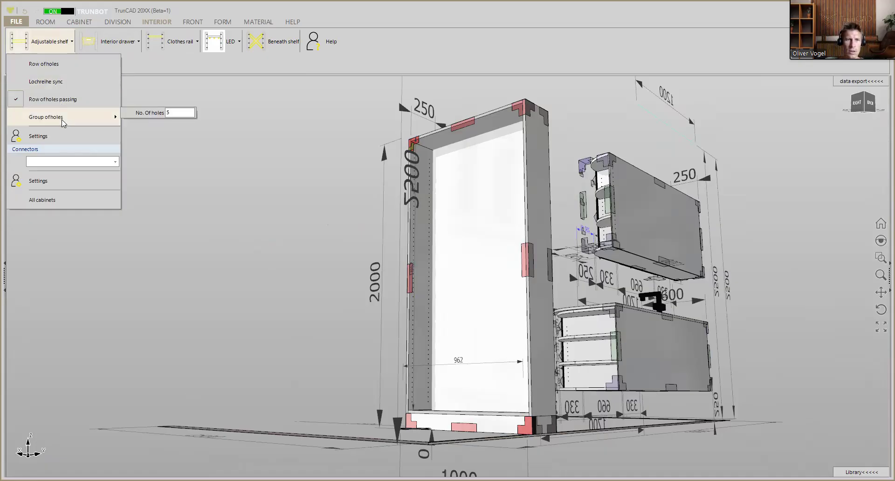
left_click(168, 112)
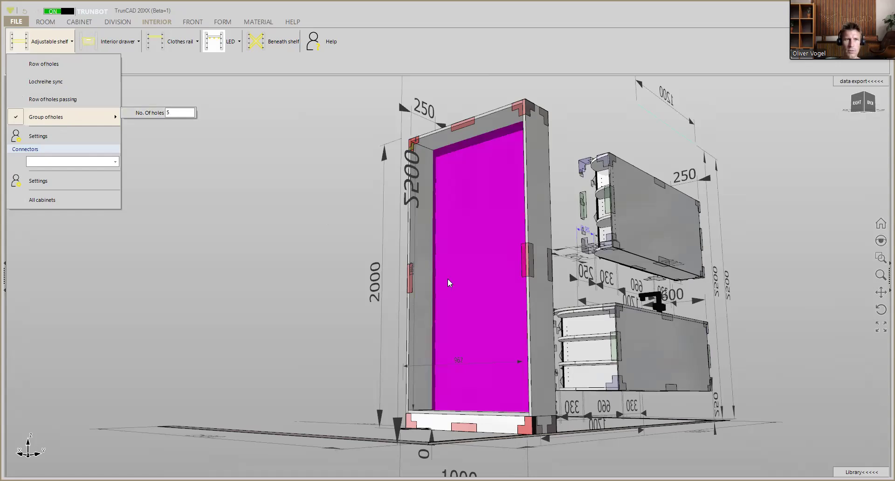
Step: Set the tall cabinet's back panel to No back
middle_click_drag(488, 250, 542, 359)
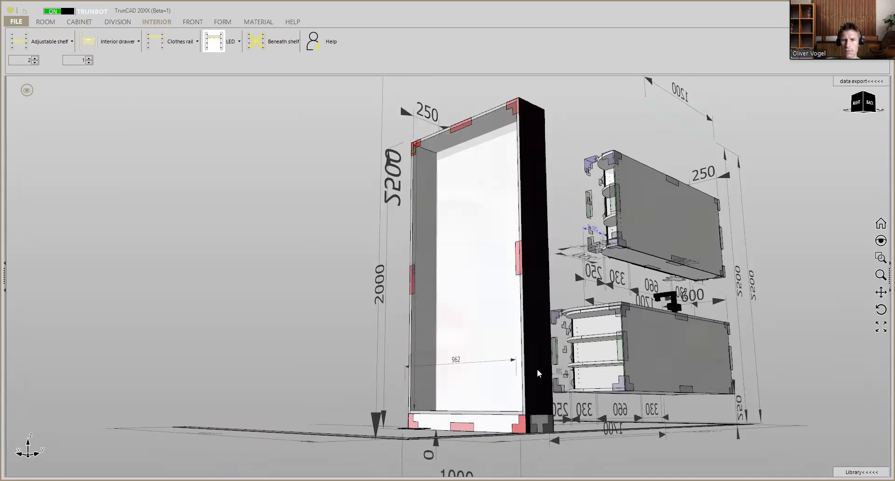
scroll(537, 368, "up", 5)
scroll(504, 335, "up", 1)
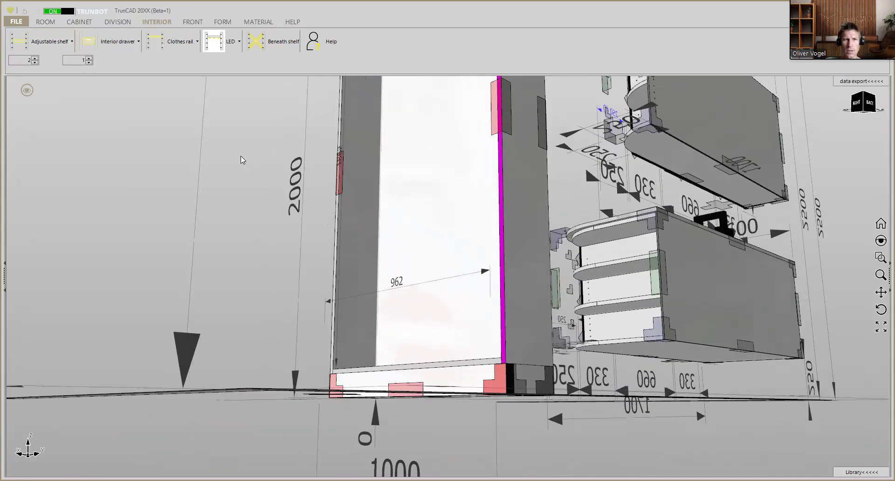
left_click(80, 22)
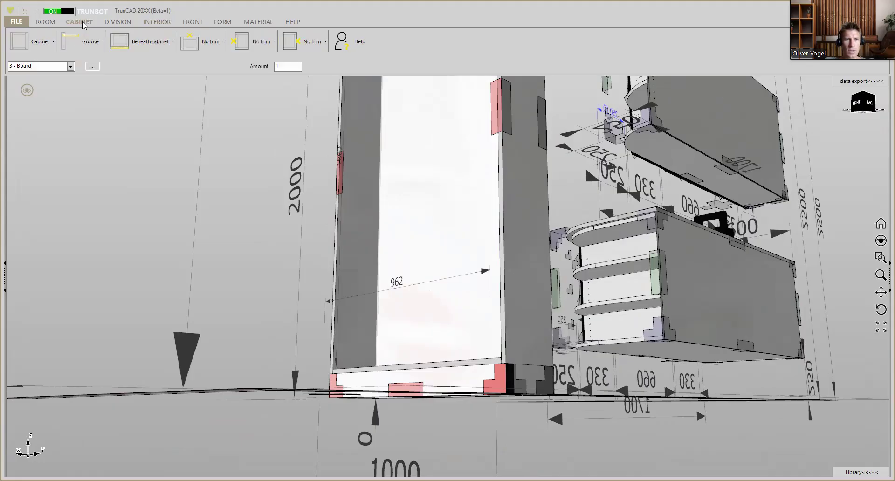
left_click(96, 45)
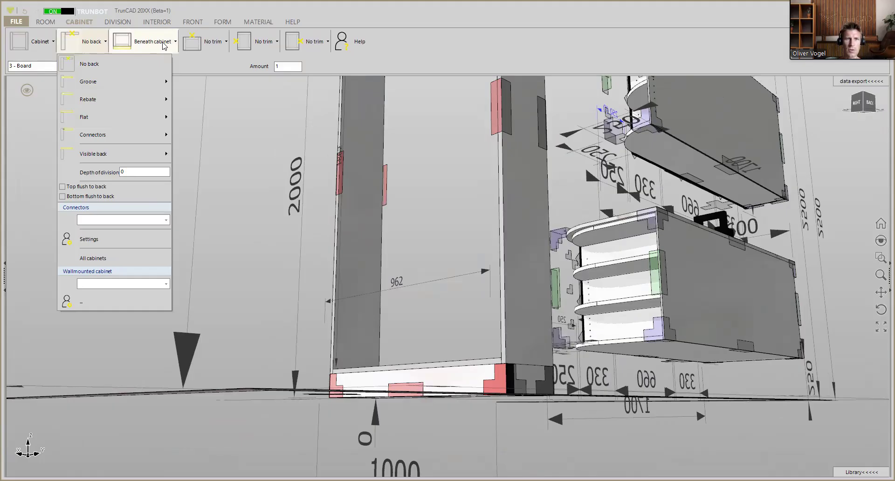
Step: Set the tall cabinet to no plinth and remove its bottom panel
left_click(163, 45)
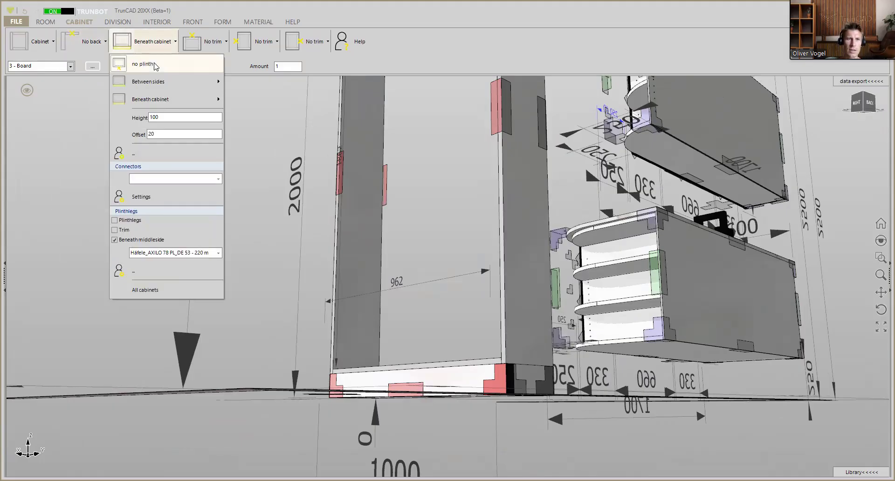
left_click(155, 65)
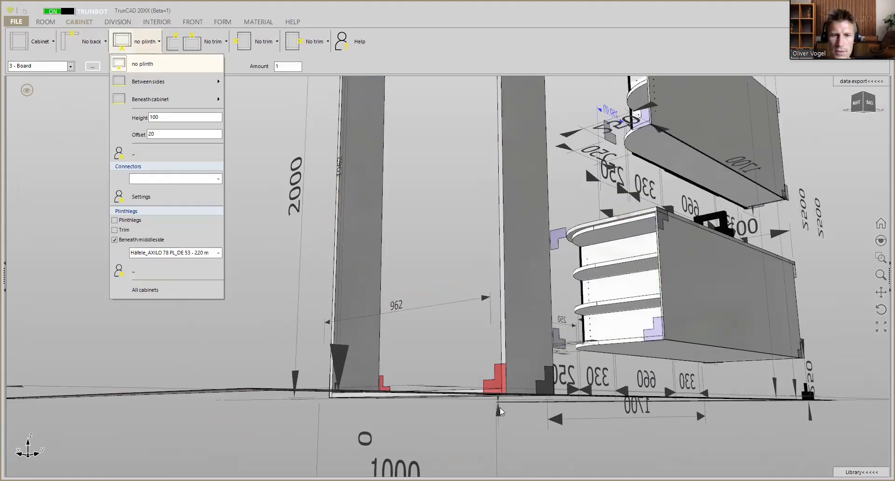
mouse_move(498, 398)
middle_mouse_down()
mouse_move(498, 362)
mouse_move(475, 361)
mouse_move(629, 342)
middle_mouse_up()
scroll(497, 361, "up", 3)
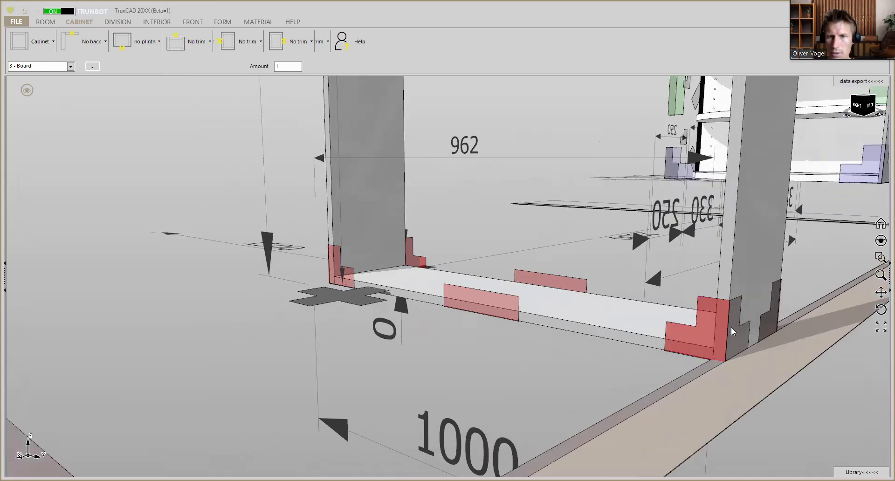
middle_click_drag(714, 329, 749, 330)
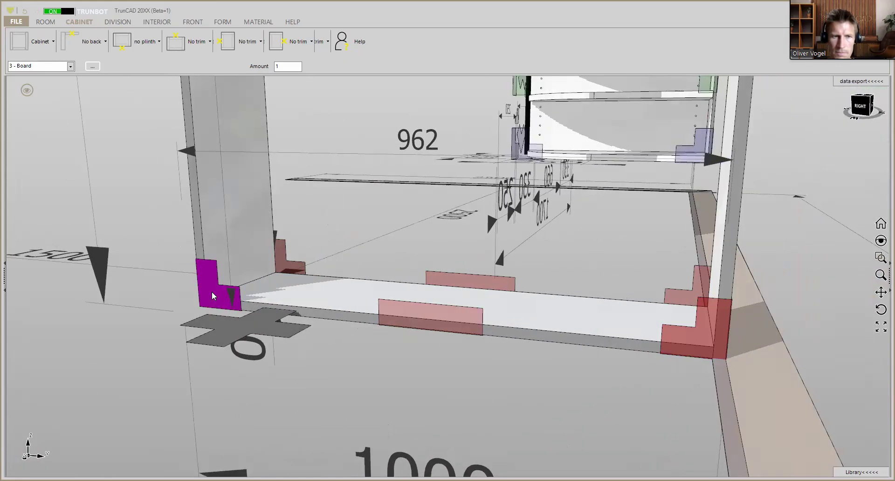
left_click(212, 292)
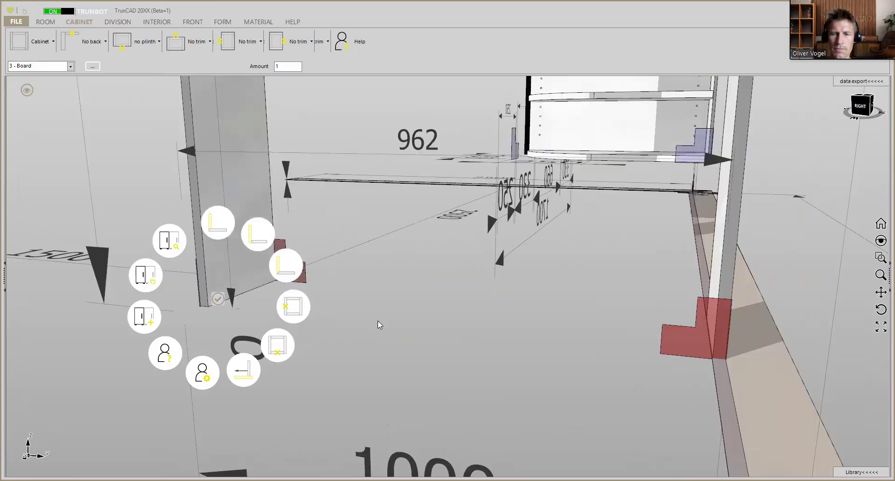
scroll(434, 346, "down", 5)
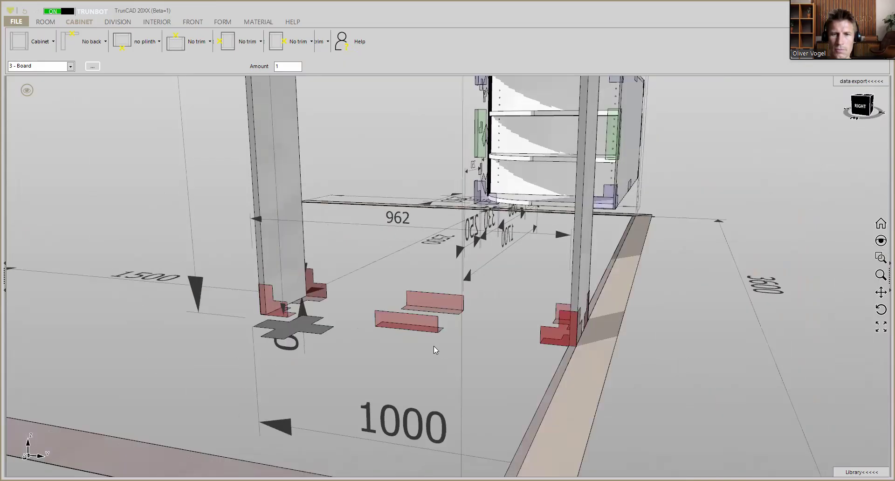
Step: Remove the top panel of the tall cabinet so only the two sides remain
middle_click_drag(431, 335, 414, 459)
middle_click_drag(437, 292, 414, 361)
scroll(470, 255, "up", 5)
scroll(469, 253, "down", 3)
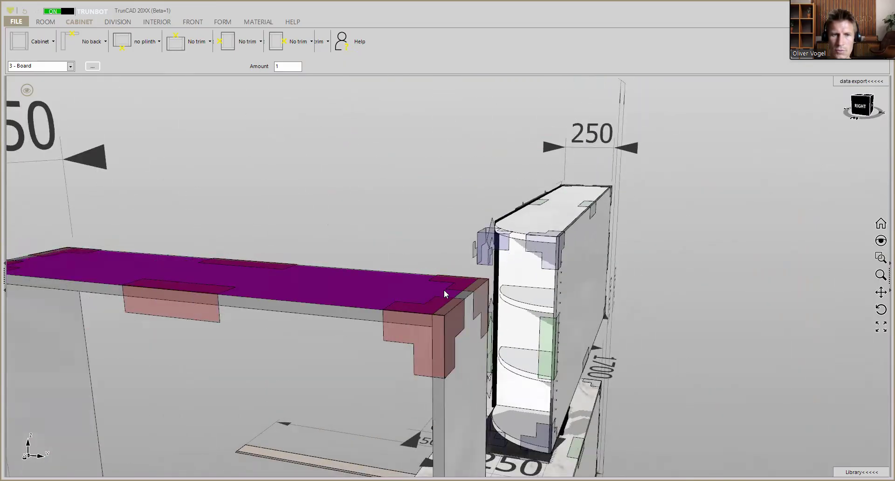
right_click(439, 304)
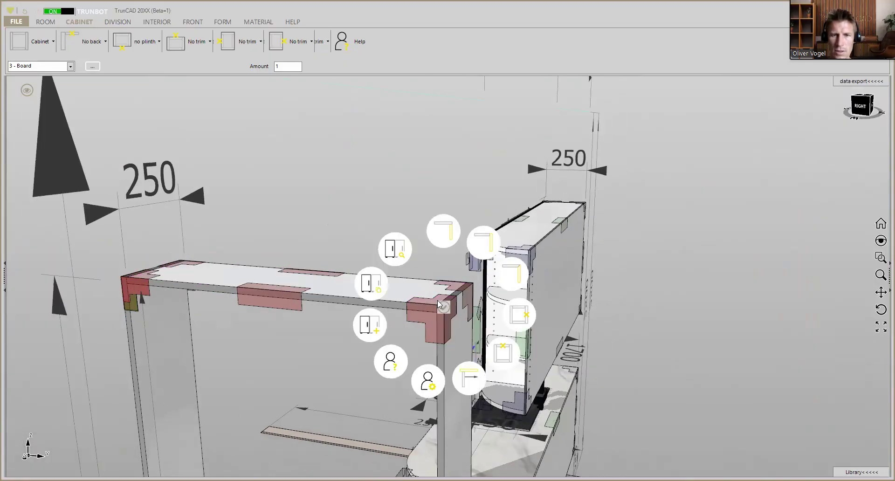
left_click(503, 353)
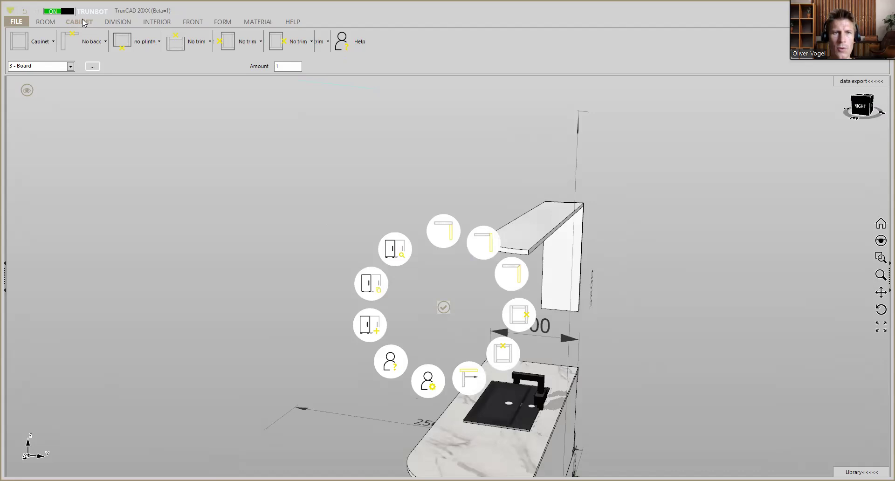
Step: Divide the space between the tall cabinet's sides with 21 vertical panels
left_click(118, 24)
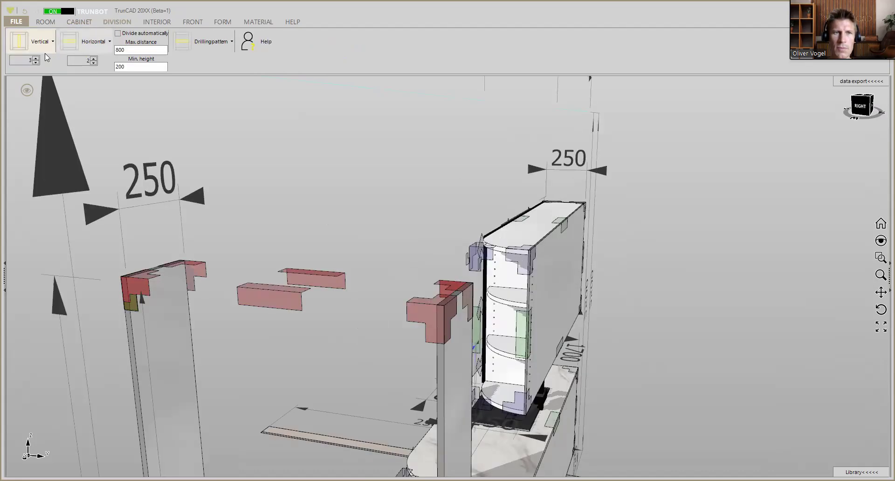
left_click(29, 61)
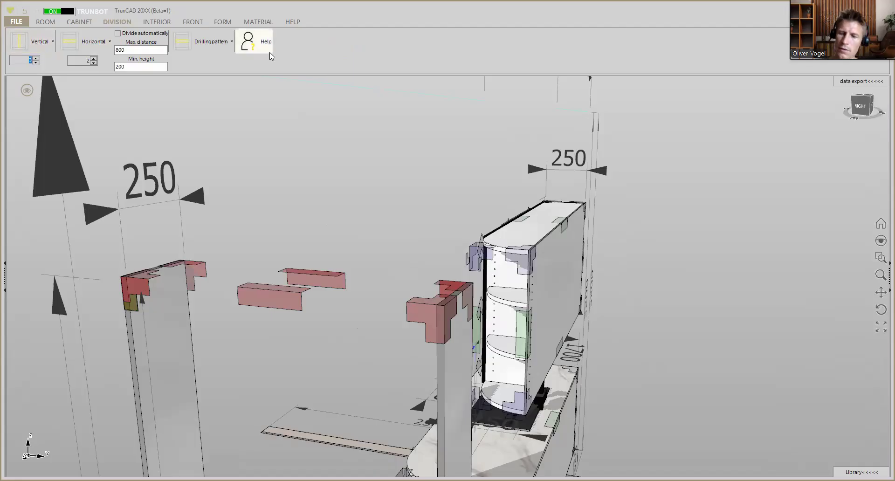
scroll(270, 52, "up", 6)
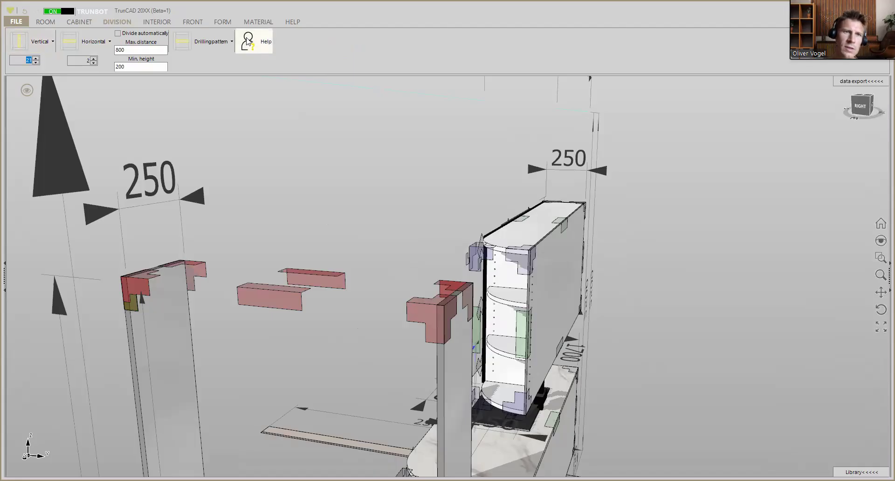
left_click(13, 46)
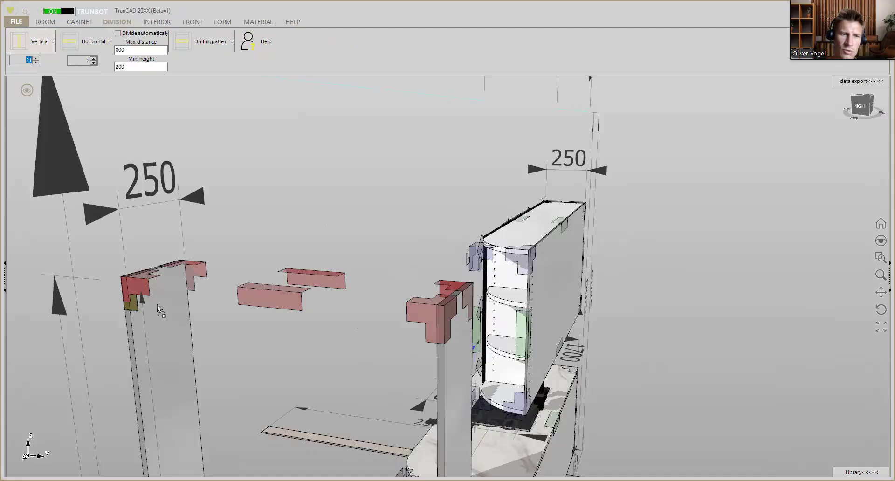
left_click(167, 322)
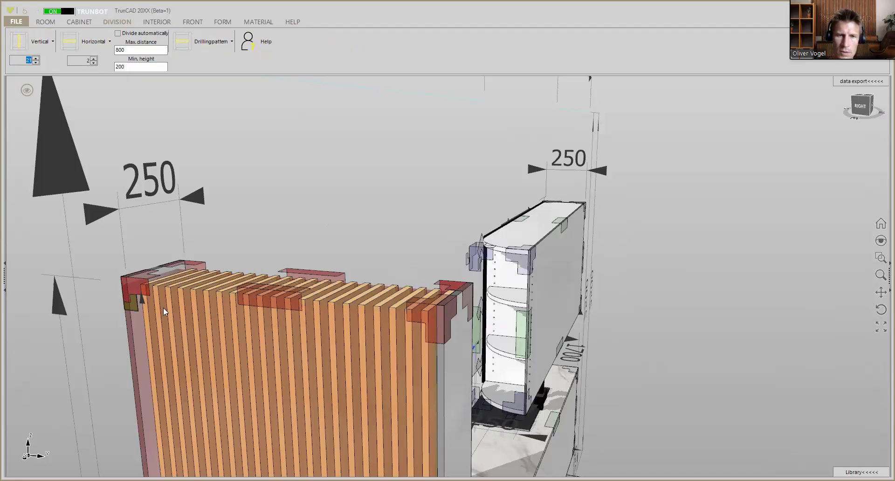
Step: Extend the vertical dividers upward using the option Vertical passing through top
scroll(372, 293, "up", 2)
middle_click_drag(390, 325, 403, 304)
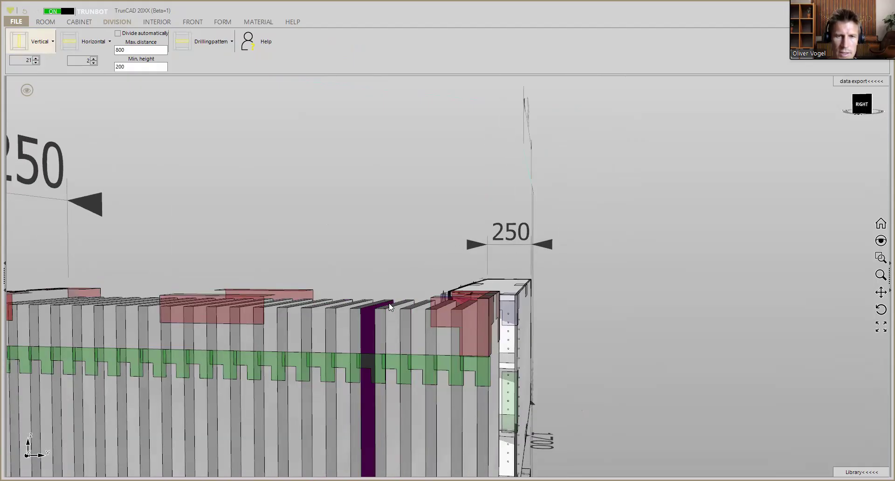
middle_click_drag(399, 304, 382, 313)
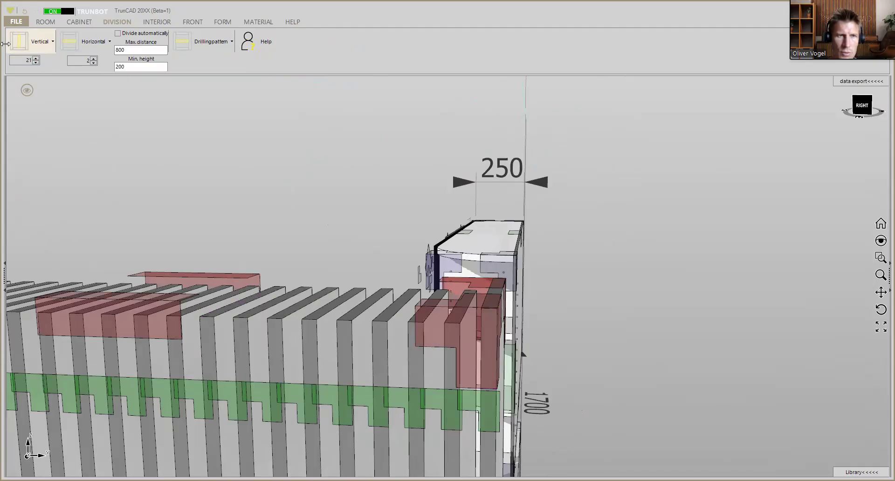
left_click(39, 43)
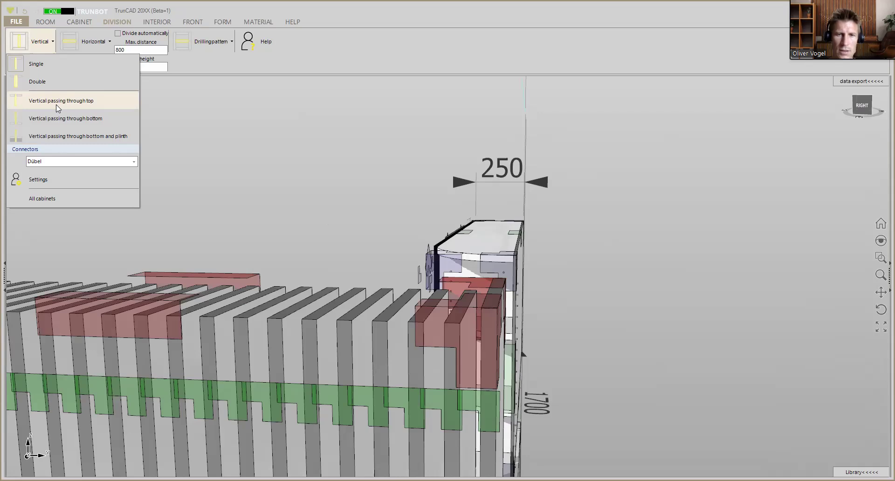
left_click(57, 108)
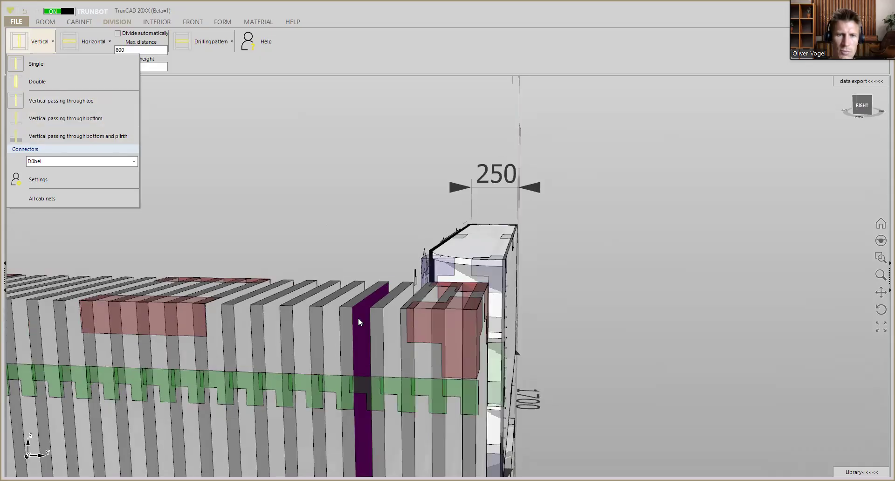
Step: Extend the vertical dividers down to the floor using the option Vertical passing through bottom
scroll(358, 318, "down", 6)
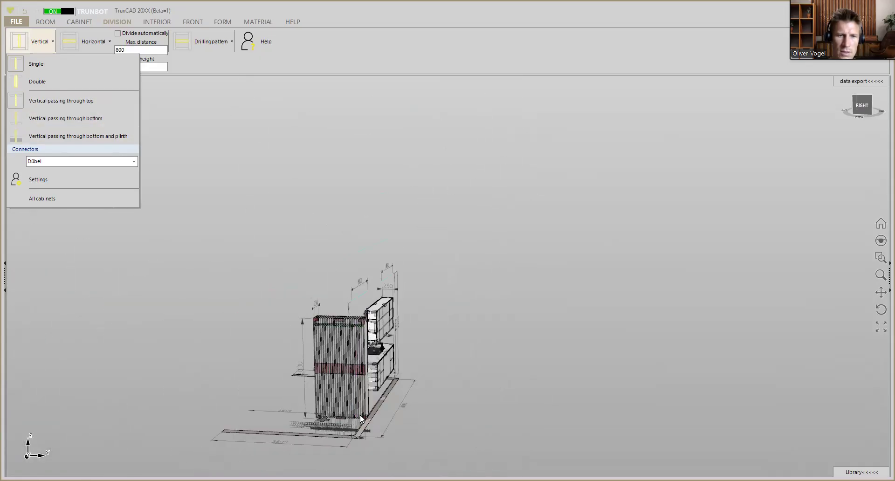
scroll(358, 418, "up", 6)
scroll(361, 428, "up", 2)
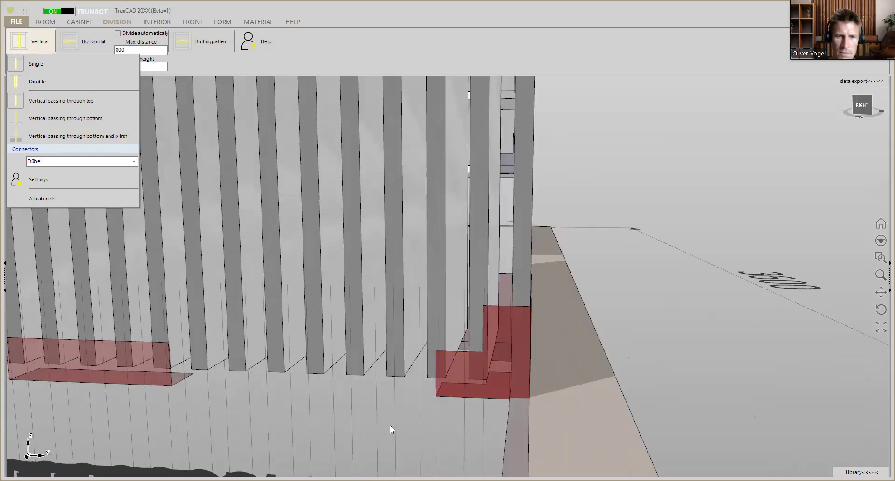
middle_click_drag(397, 421, 394, 405)
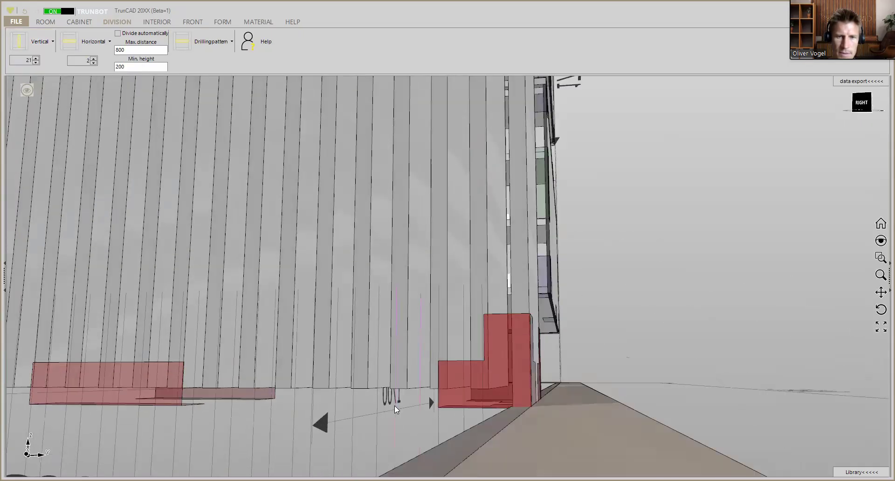
left_click(79, 148)
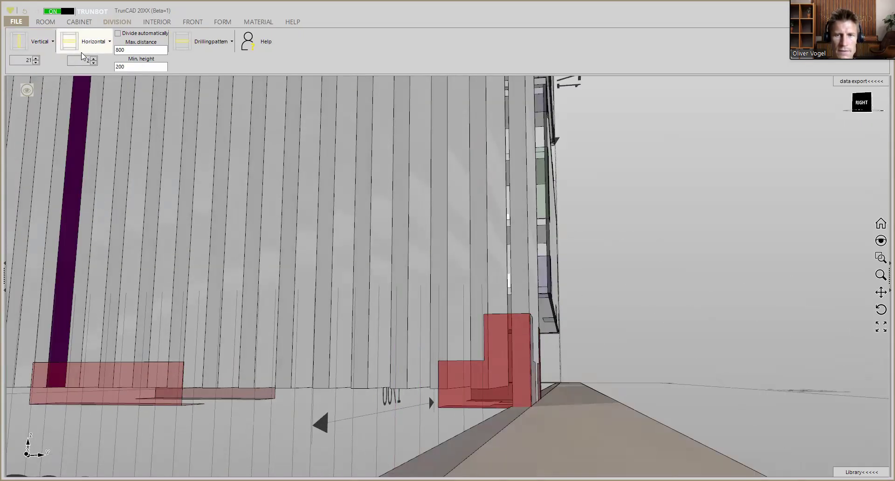
left_click(53, 42)
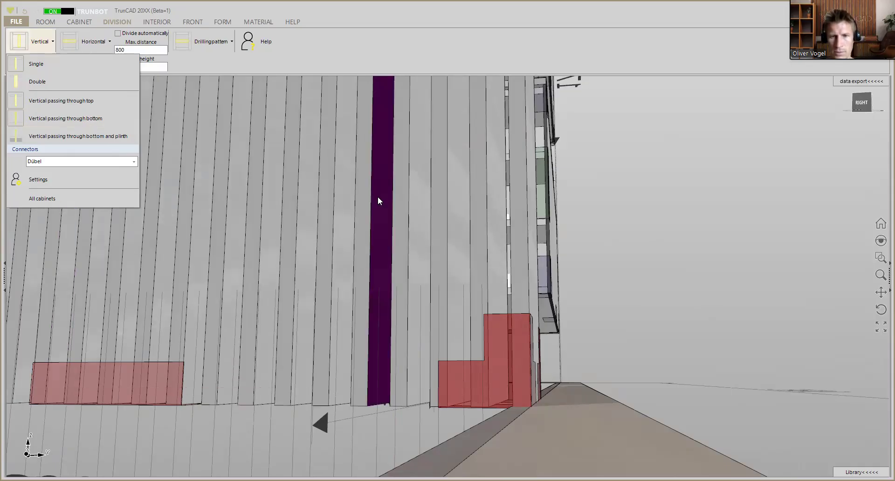
Step: Apply the material Egger U999 19mm 2/2/2/2 to the slatted tall cabinet only, excluding all other cabinets
scroll(376, 198, "down", 2)
middle_click_drag(365, 207, 405, 209)
scroll(405, 209, "down", 7)
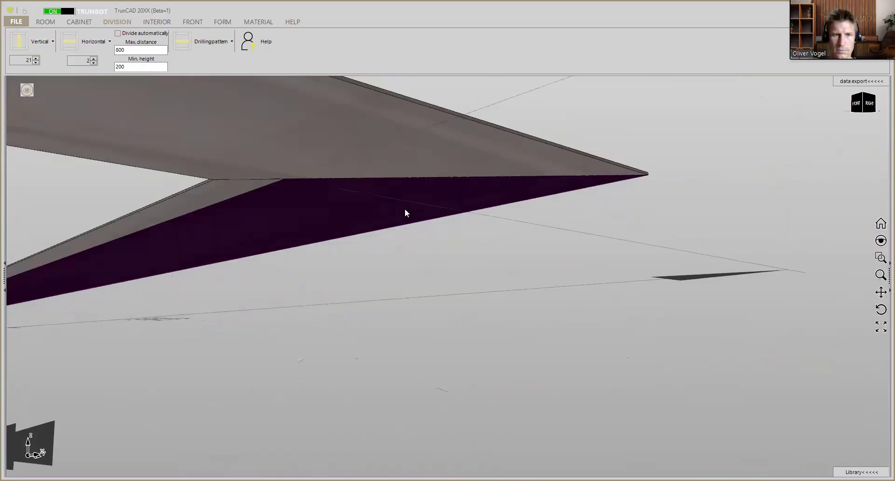
scroll(406, 210, "down", 5)
middle_click_drag(338, 192, 381, 345)
scroll(328, 258, "down", 5)
middle_click_drag(328, 258, 342, 445)
middle_click_drag(300, 312, 346, 274)
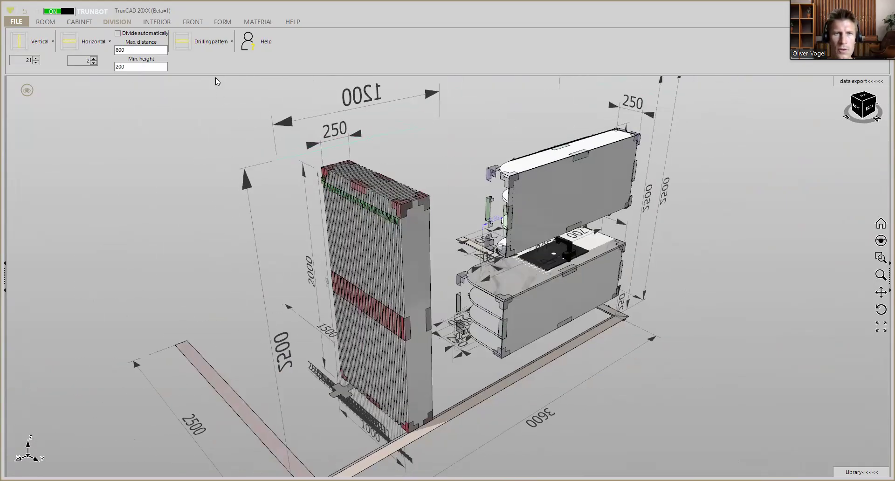
left_click(258, 23)
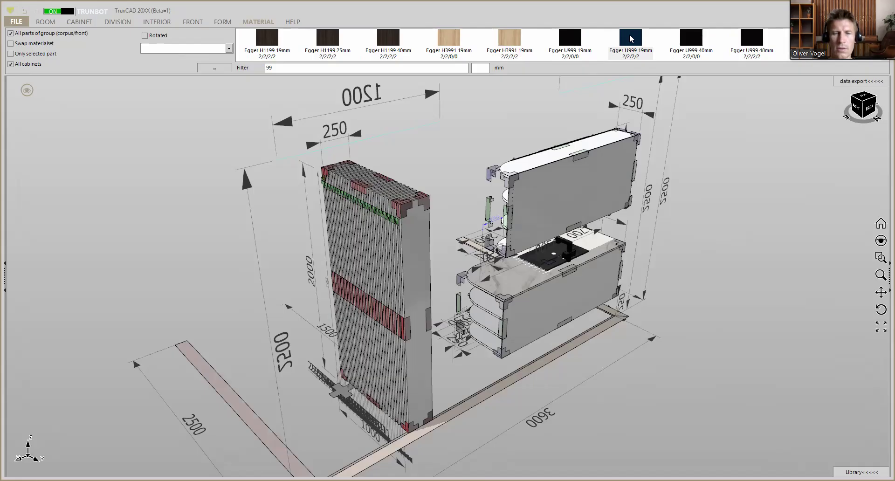
left_click(11, 65)
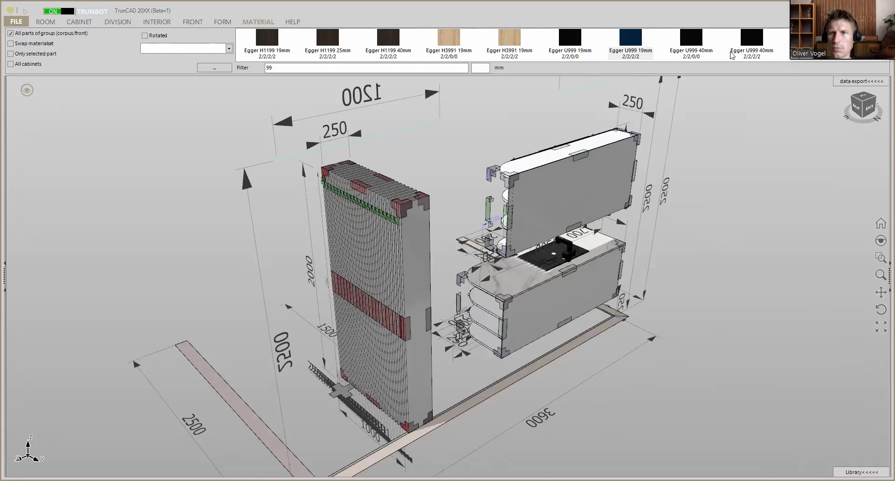
left_click_drag(627, 45, 425, 225)
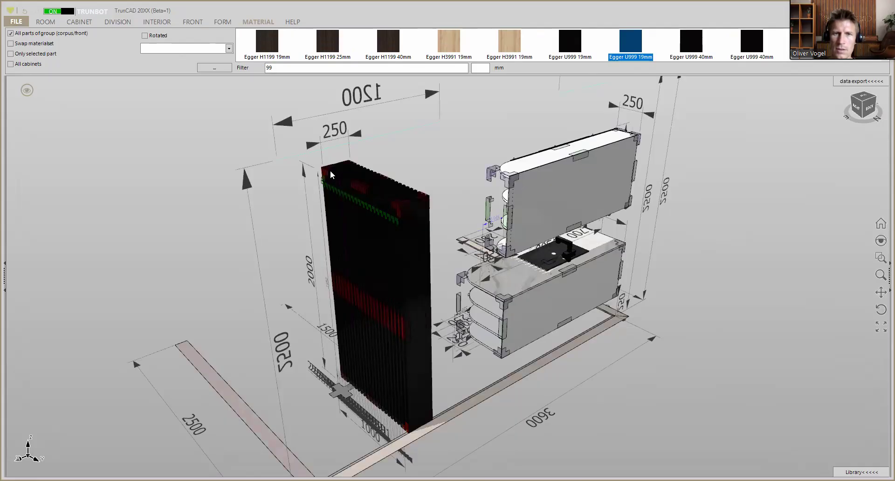
Step: Set the slatted tall cabinet's depth to 19 mm
scroll(330, 168, "up", 3)
middle_click_drag(358, 189, 358, 209)
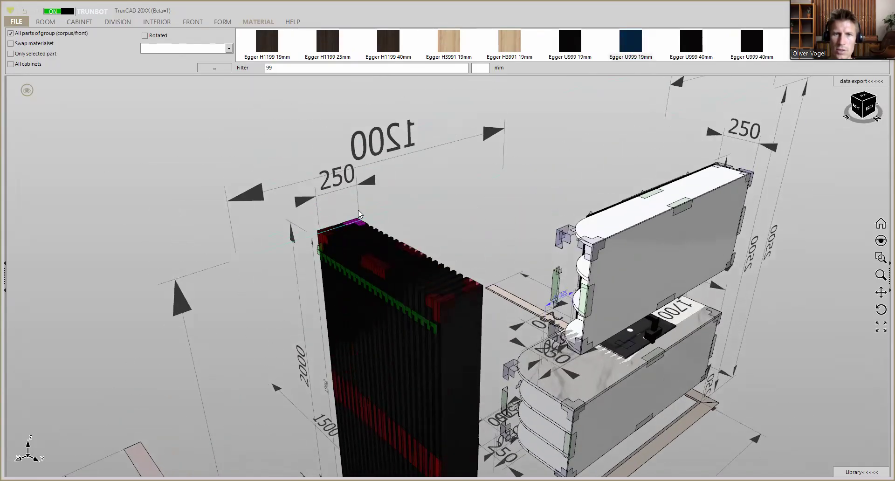
left_click(368, 184)
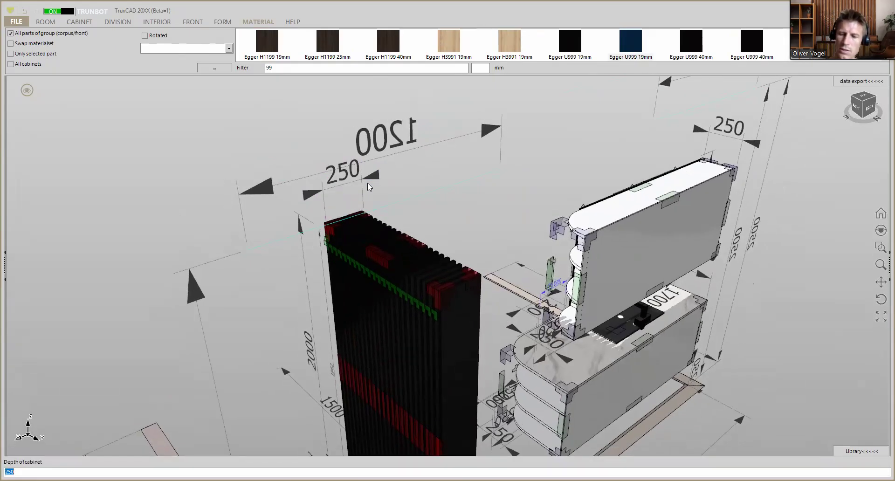
type("19")
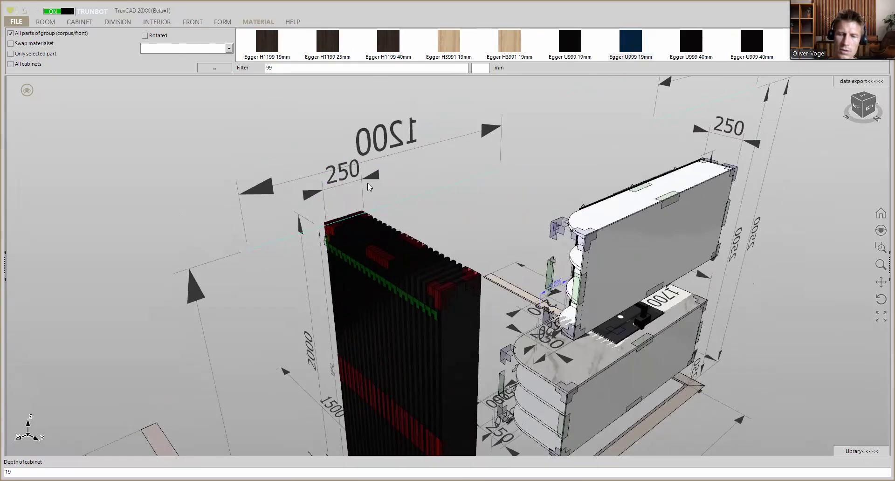
key("Return")
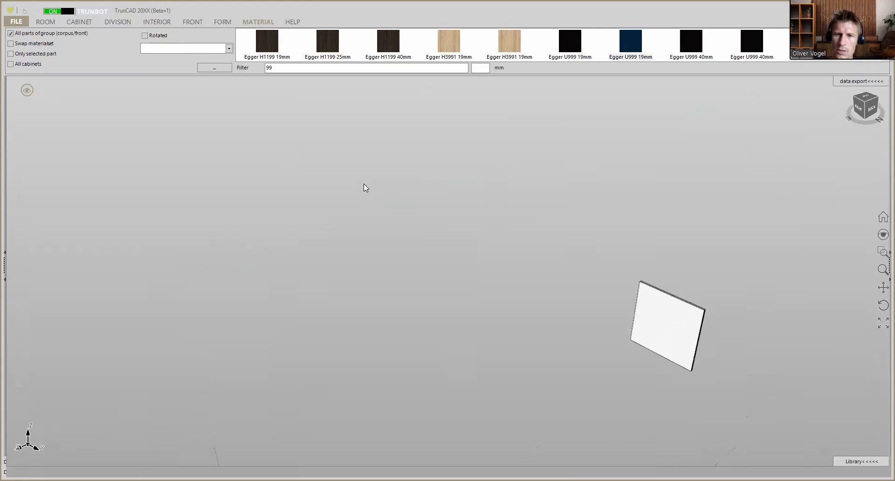
Step: Turn off the dimensions and construction markings in the 3D view of the bathroom furniture
scroll(403, 286, "down", 5)
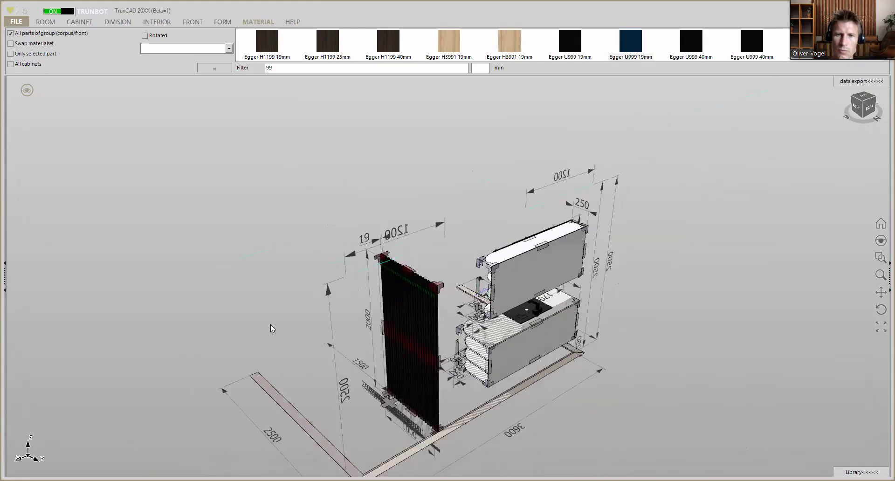
middle_click_drag(302, 303, 401, 288)
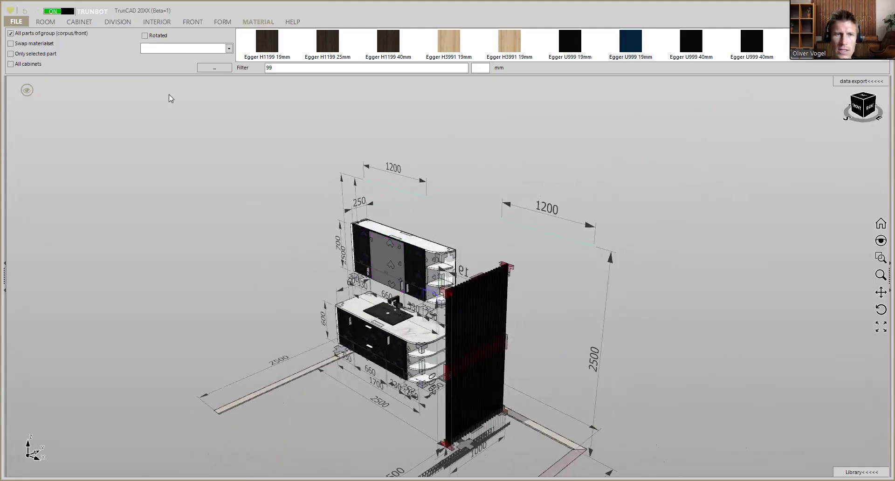
left_click(27, 92)
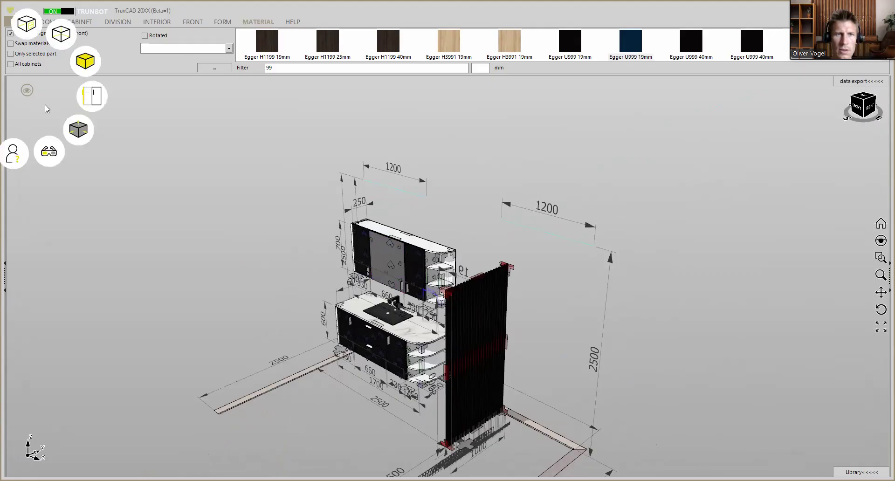
left_click(81, 133)
left_click(79, 130)
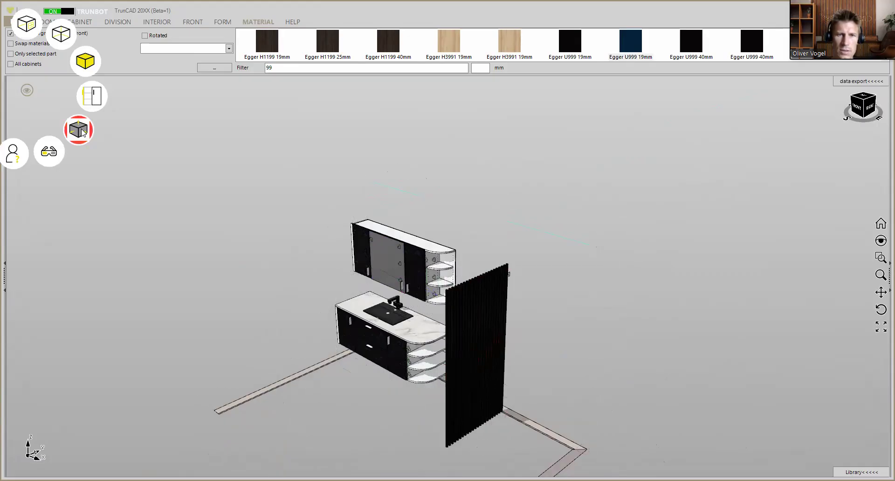
left_click(82, 132)
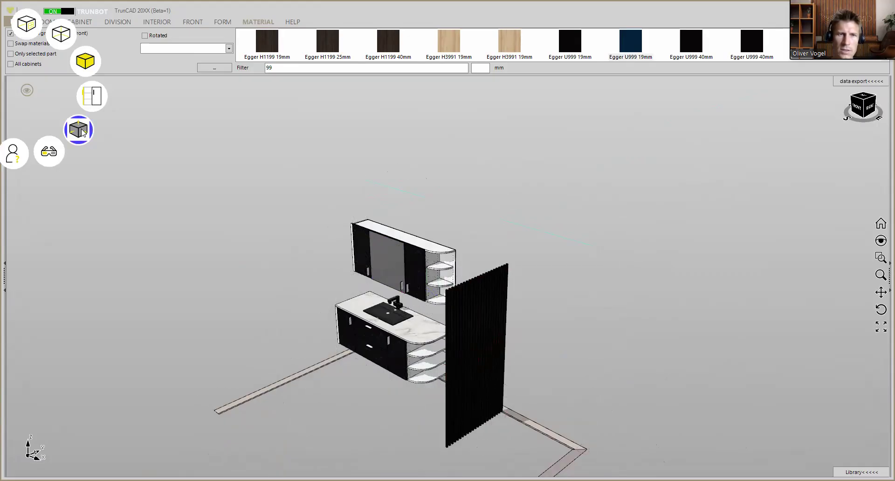
Step: Switch the model display to the shaded material rendering without edge outlines
left_click(88, 63)
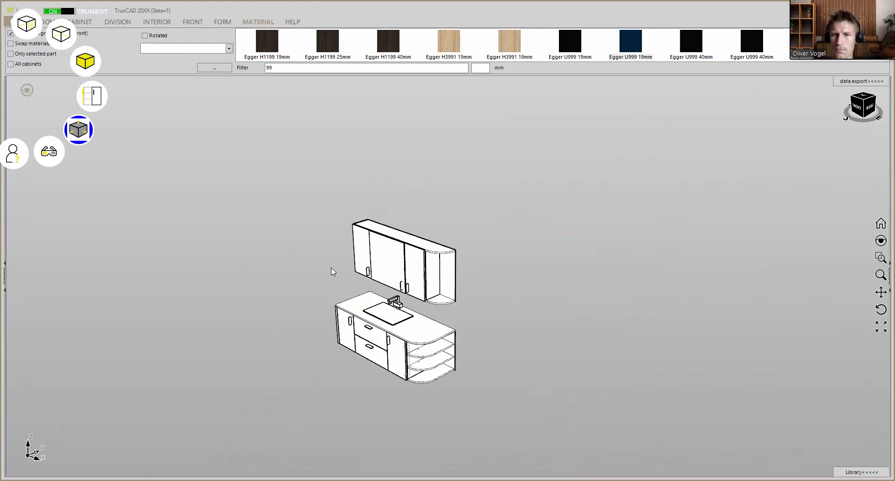
left_click(297, 271)
middle_click_drag(375, 360, 374, 358)
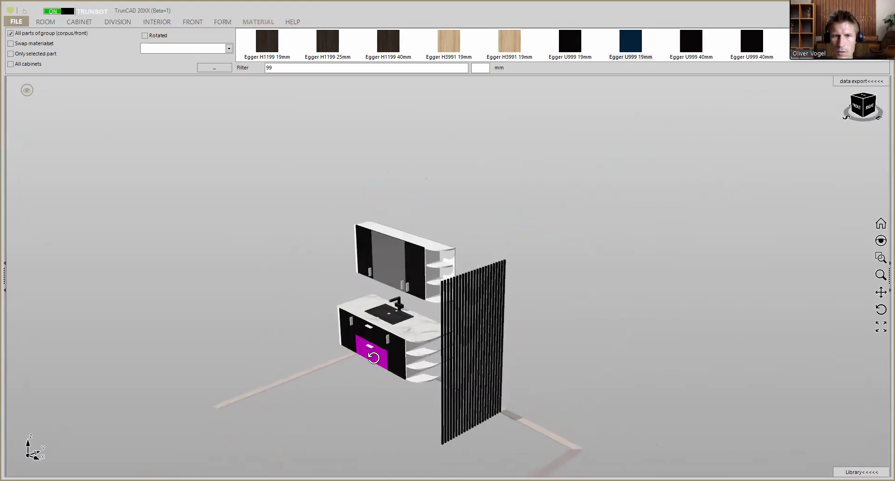
Step: Turn on Draw room so the full walls and floor are displayed around the furniture
left_click(25, 91)
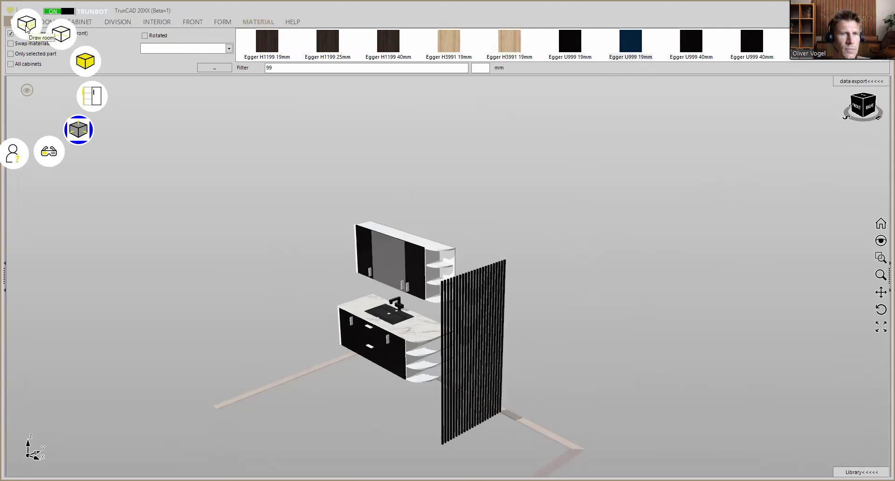
left_click(26, 27)
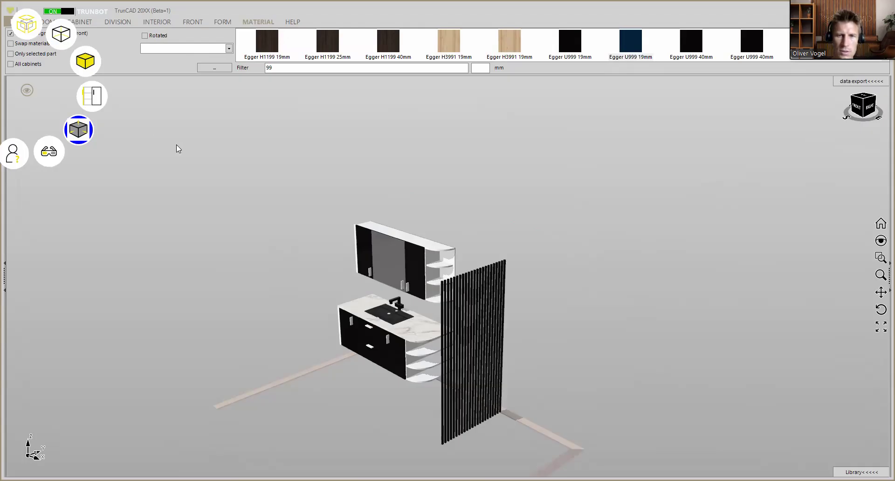
middle_click_drag(776, 238, 784, 232)
middle_click_drag(545, 247, 580, 202, "ctrl")
middle_click_drag(443, 208, 410, 167)
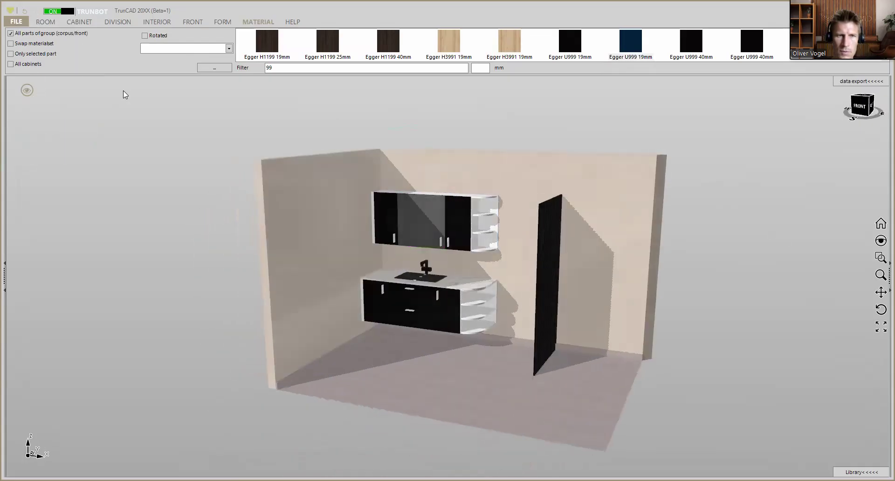
Step: Preview the cabinets with fronts open, doors hidden and drawers hidden, then restore the closed fronts and inspect the slatted divider
left_click(28, 91)
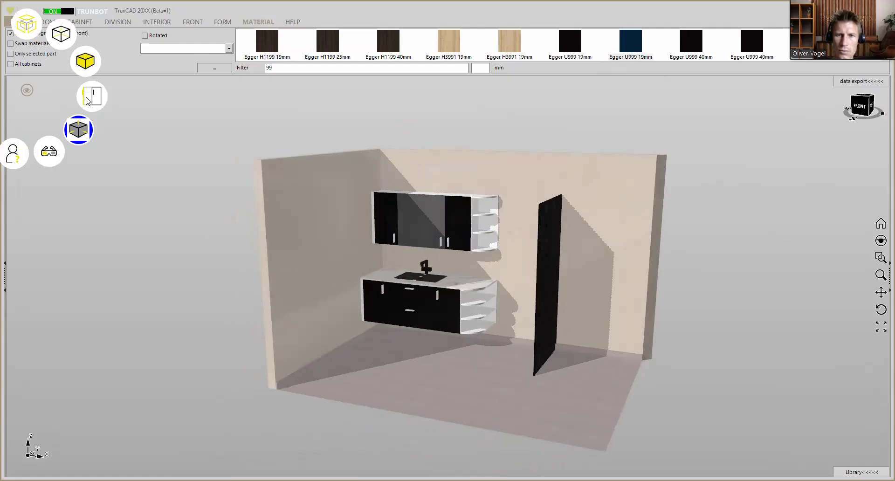
left_click(87, 102)
scroll(451, 314, "up", 3)
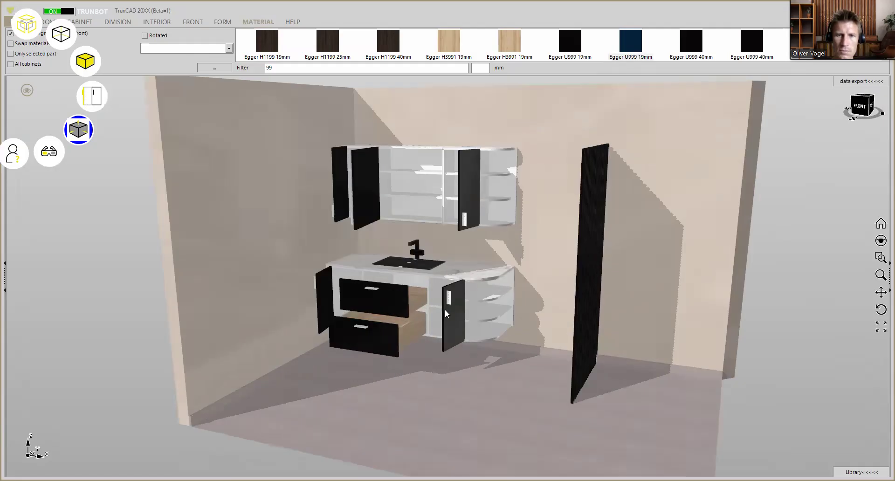
left_click(92, 105)
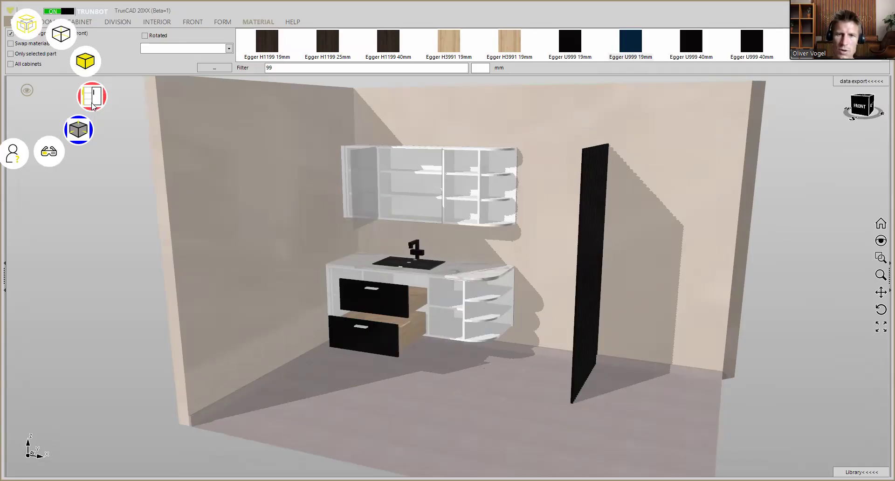
left_click(92, 105)
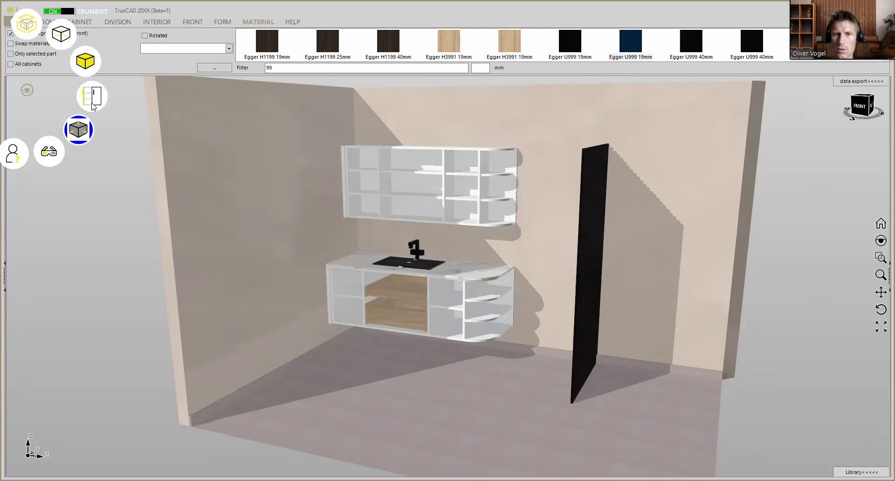
left_click(93, 107)
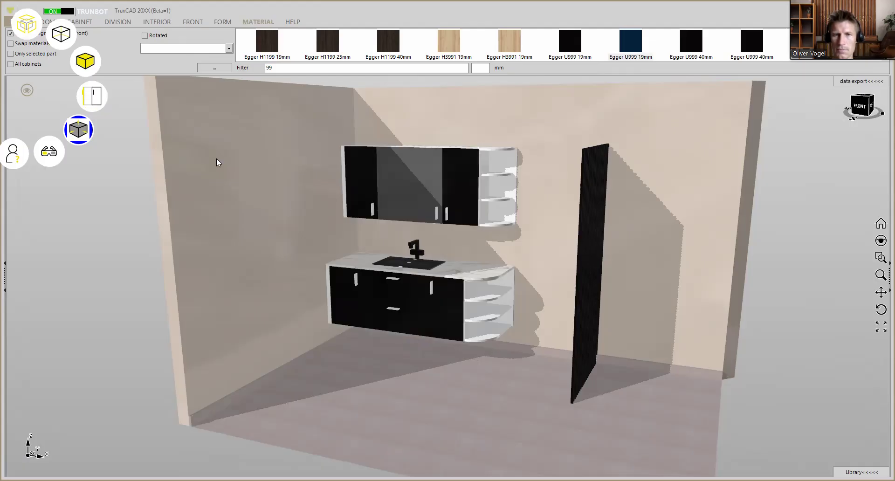
middle_click_drag(467, 244, 443, 249)
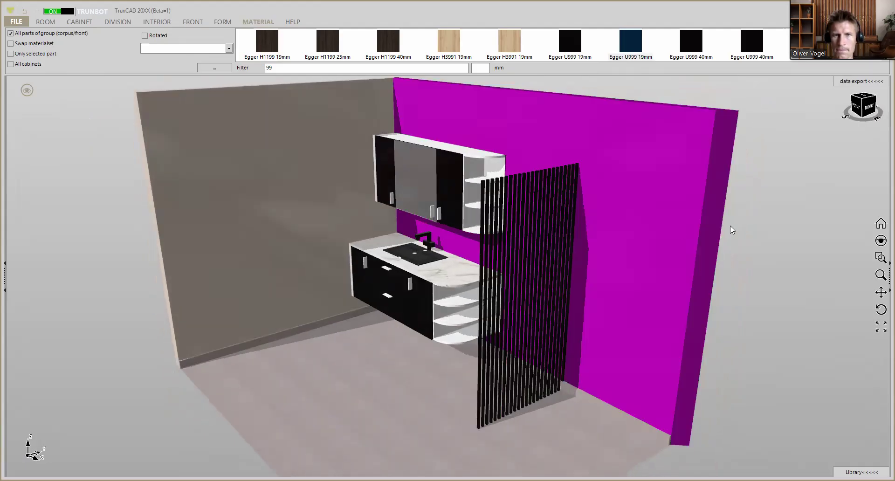
Step: Open the data export and review the project's parts in the Zuschnittliste cutting list alongside the 3D model
left_click(93, 22)
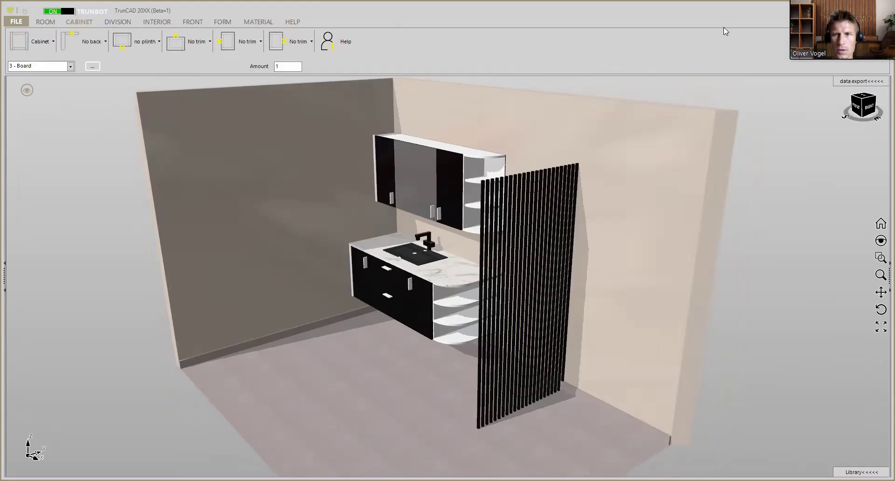
left_click(853, 82)
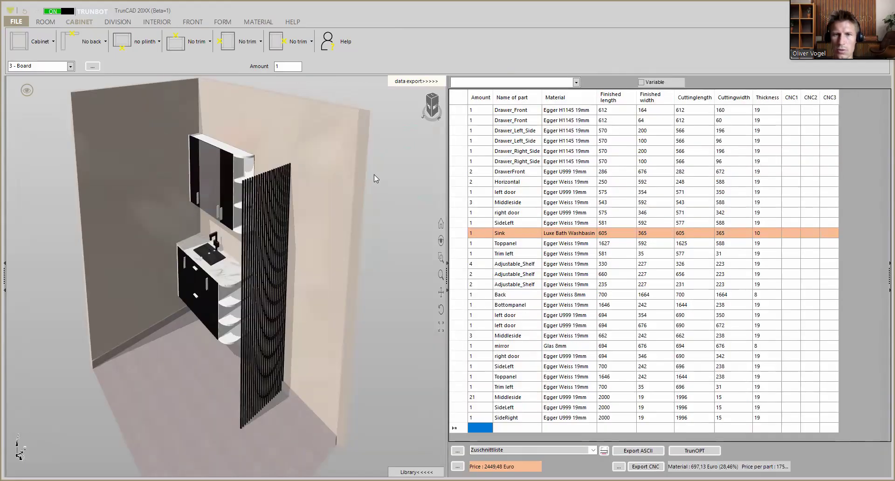
middle_click_drag(350, 82, 351, 84)
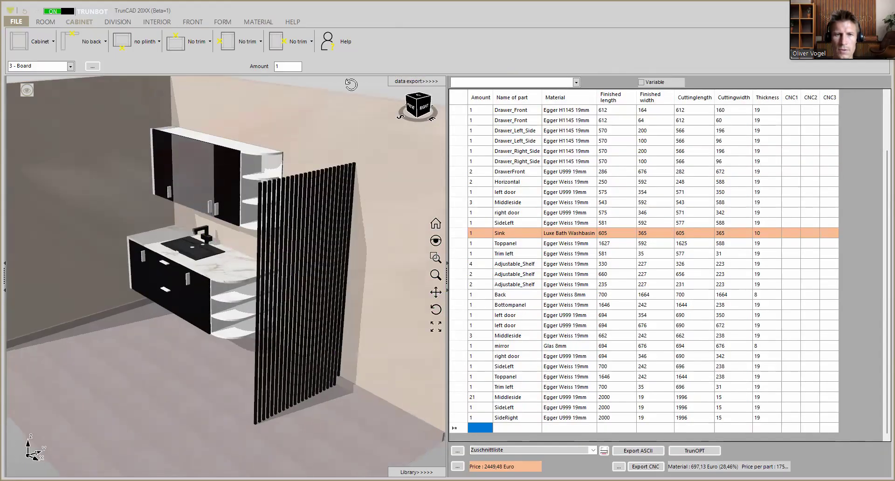
left_click(592, 450)
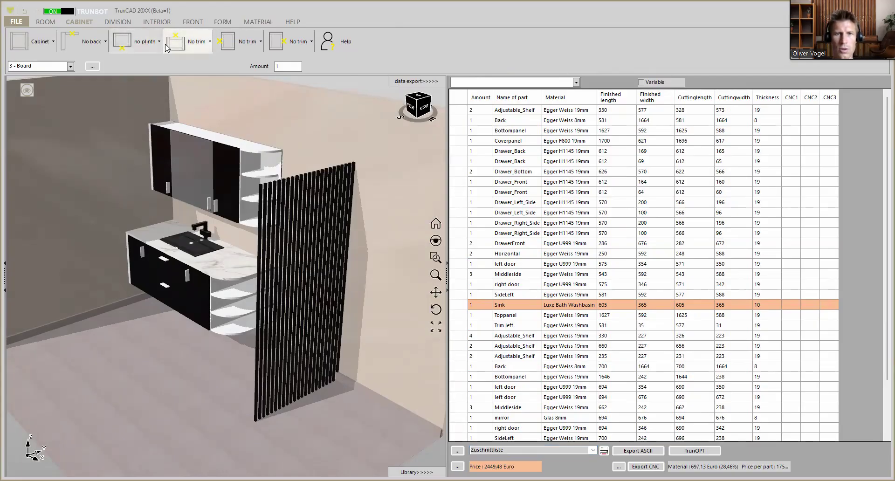
middle_click_drag(353, 85, 353, 111)
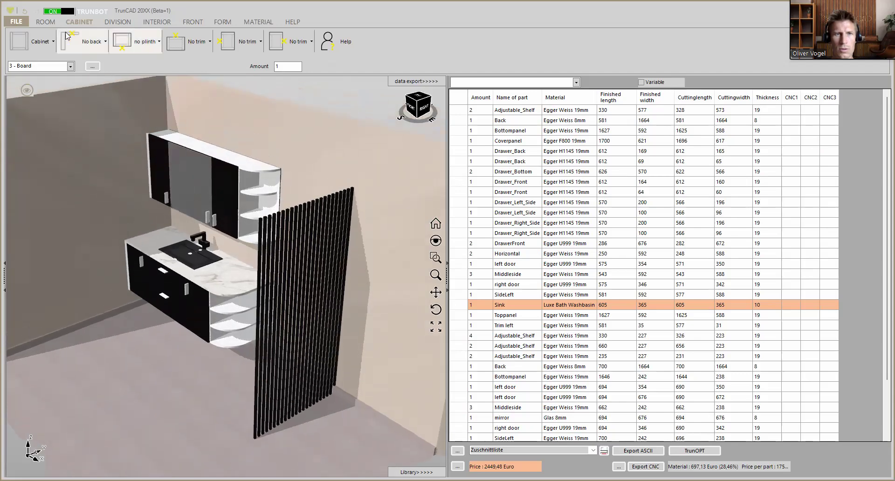
Step: Open the cabinet overview, shrink it clear of the model, and name cabinet 1 "Bathroom base unit"
left_click(93, 67)
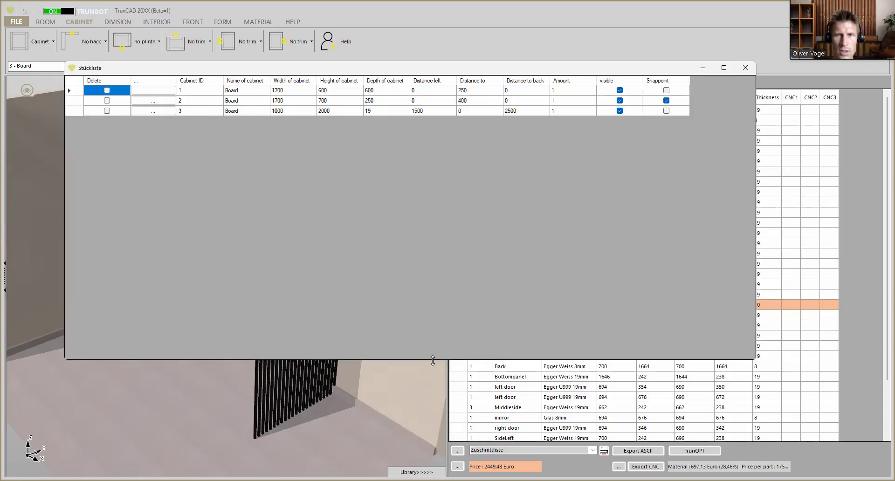
left_click_drag(433, 361, 419, 79)
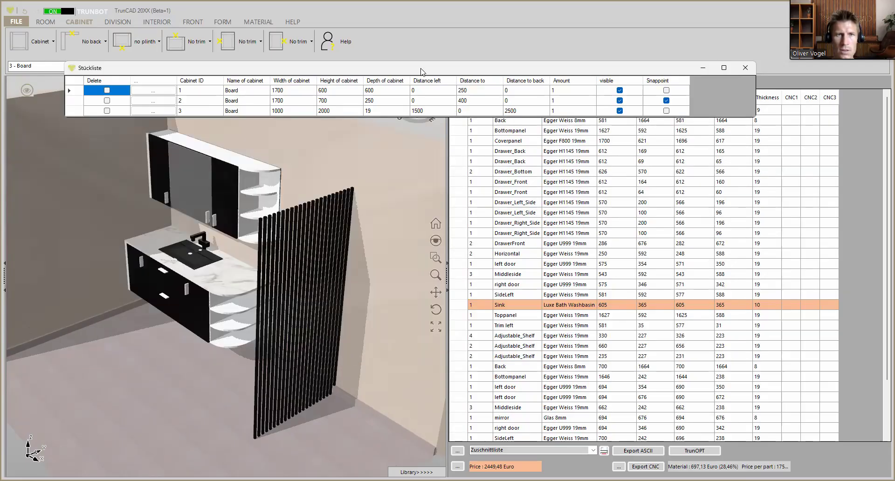
left_click_drag(261, 67, 264, 34)
left_click(244, 60)
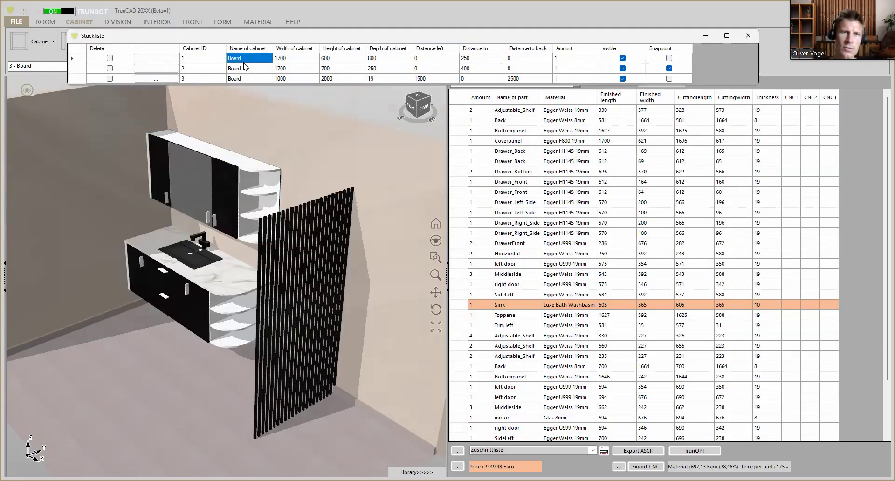
left_click(244, 59)
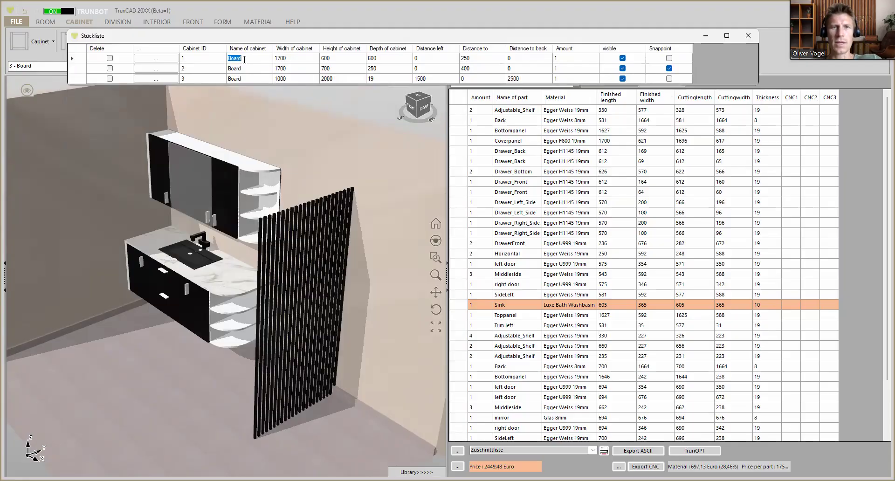
type("Bathroom base uni")
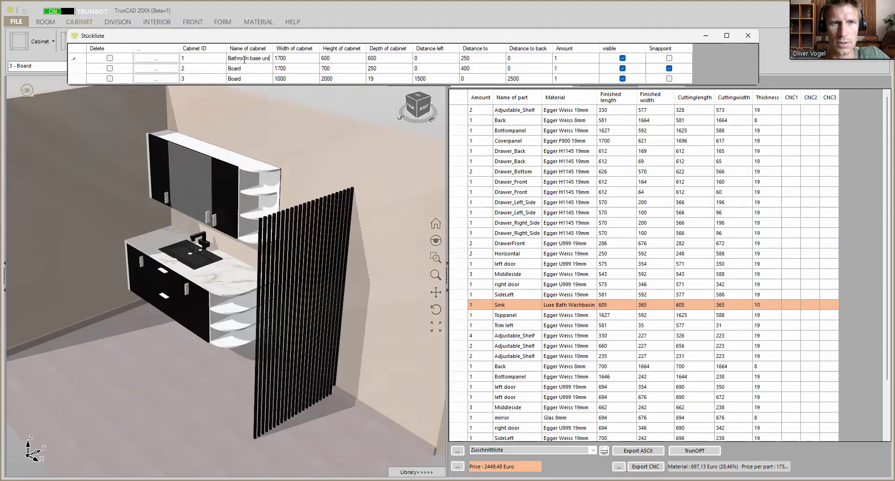
Step: Name cabinet 2 "mirrow cabinet" and cabinet 3 "slatted pannel" in the cabinet overview
left_click(243, 69)
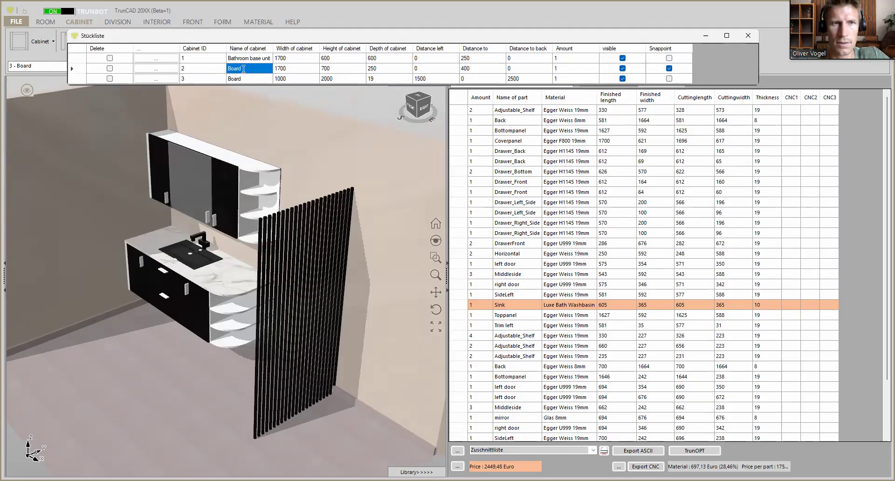
left_click(243, 69)
type("mirrow")
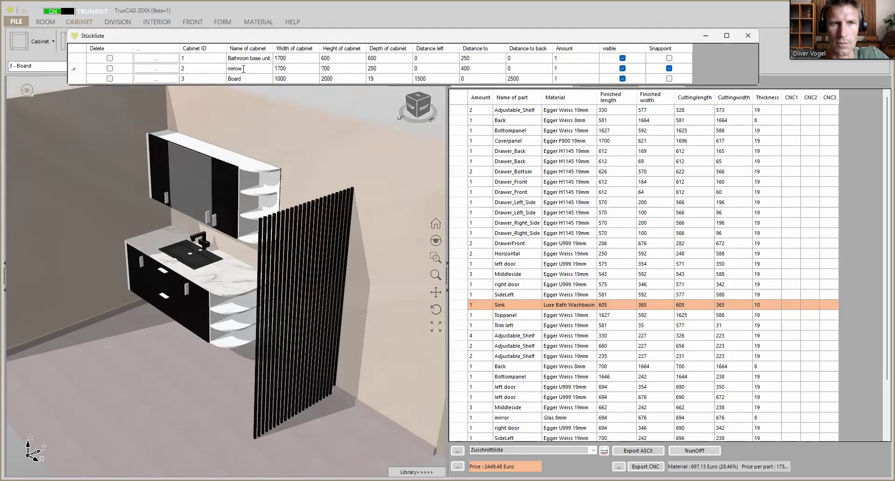
type(" cabinet")
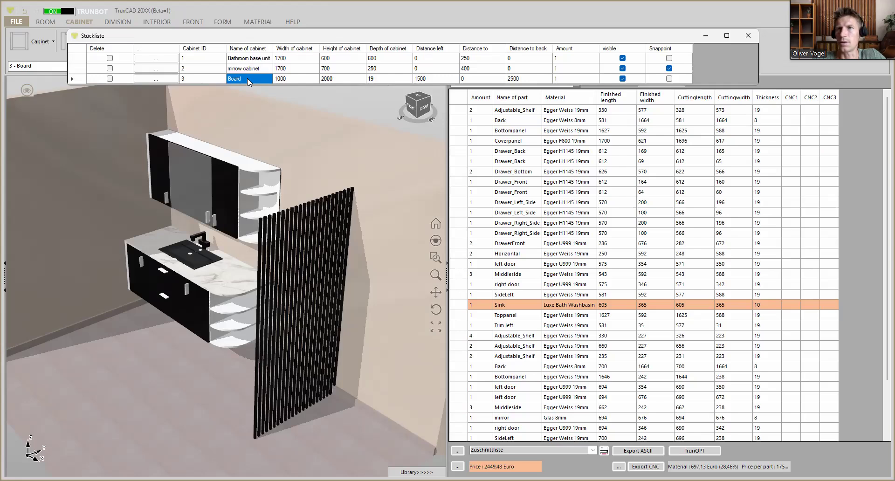
left_click(248, 79)
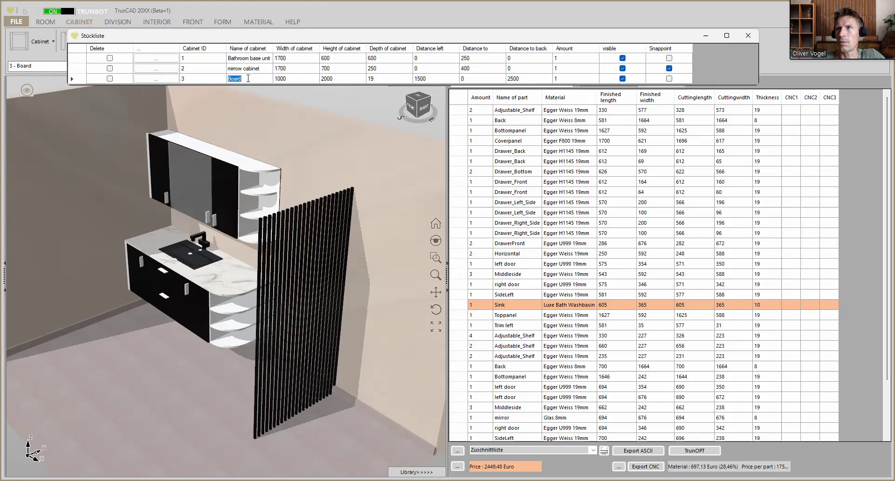
type("slatted pannel")
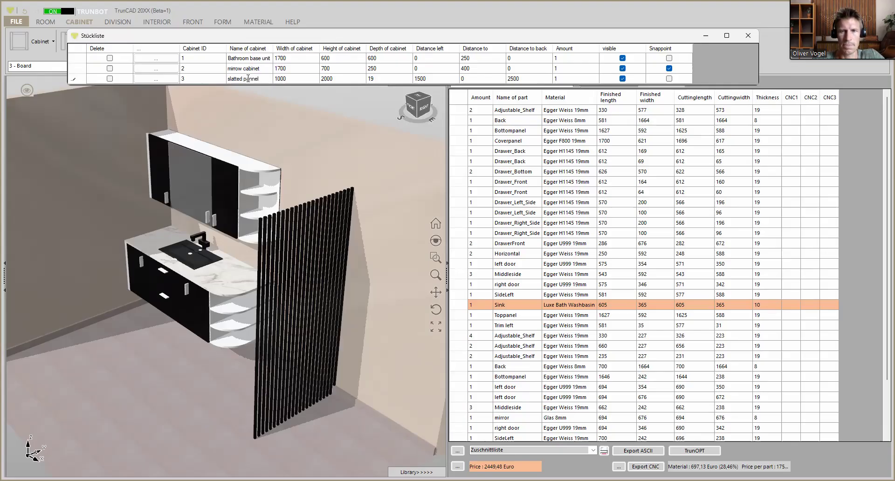